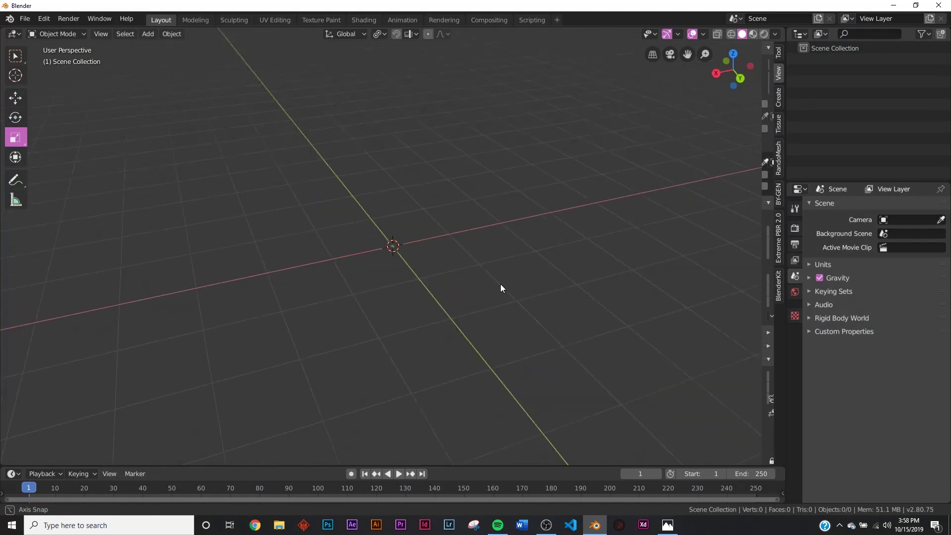
Add a NURBS path curve at the origin and rotate it 90° about the global Y axis
middle_drag(500, 289, 428, 252)
key(shift+a)
mouse_move(429, 240)
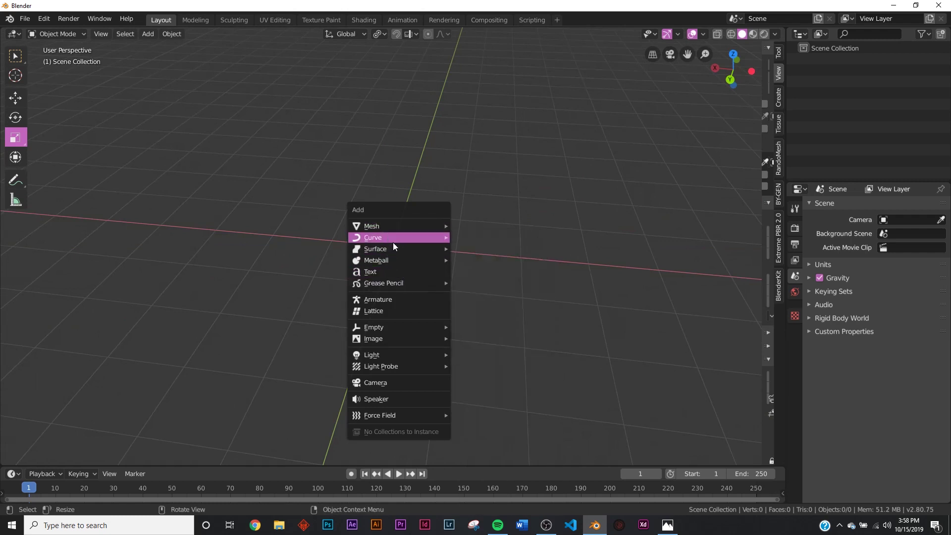
mouse_move(394, 240)
click(498, 289)
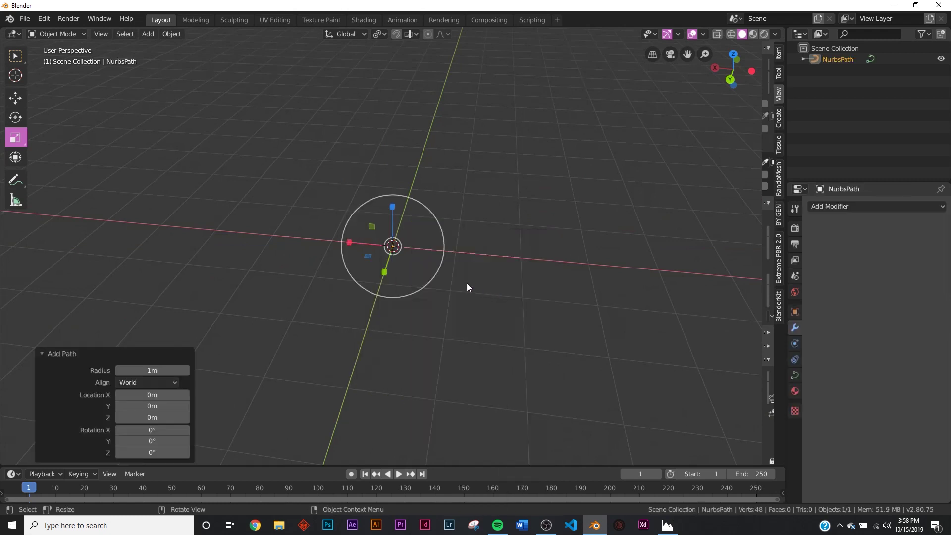
key(r)
key(y)
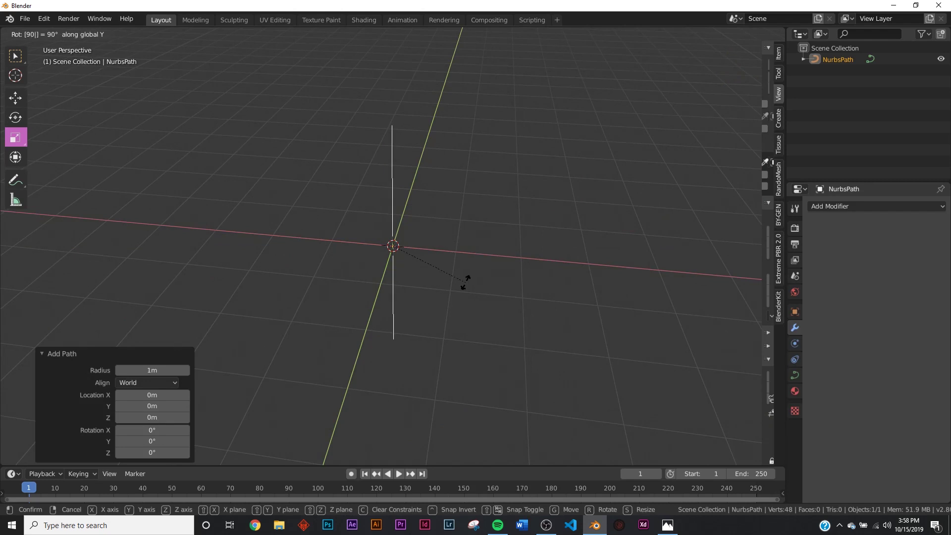
key(Return)
middle_drag(466, 283, 474, 246)
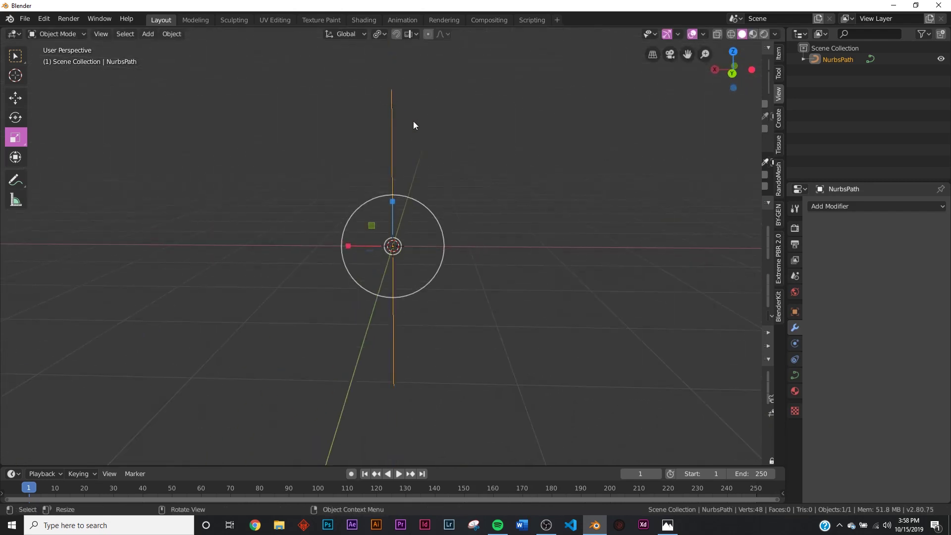
Pull the path's upper and lower end control points outward along X to bow the path into an arc
key(Tab)
click(386, 89)
drag(347, 90, 312, 102)
click(393, 387)
key(Tab)
Add a Screw modifier to the path and set its axis to X
click(819, 207)
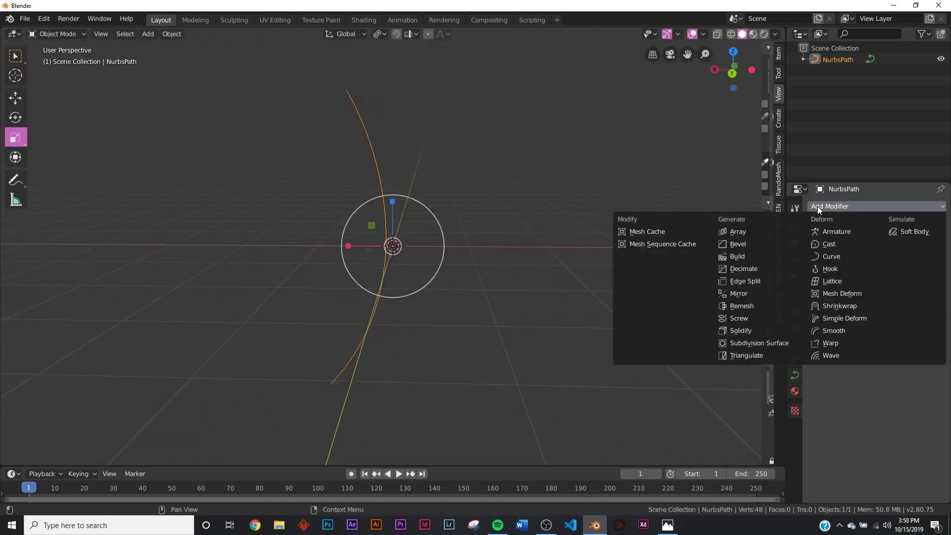
click(749, 320)
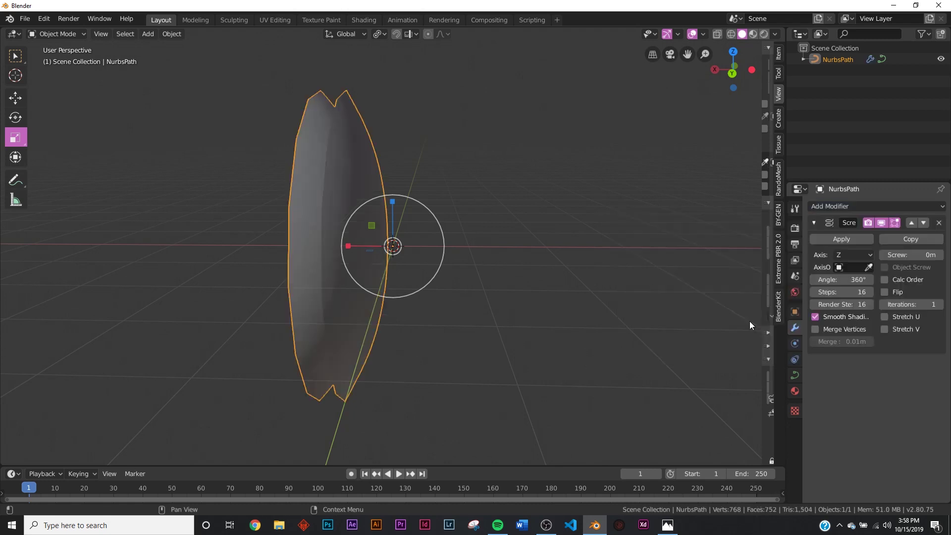
click(851, 254)
click(849, 268)
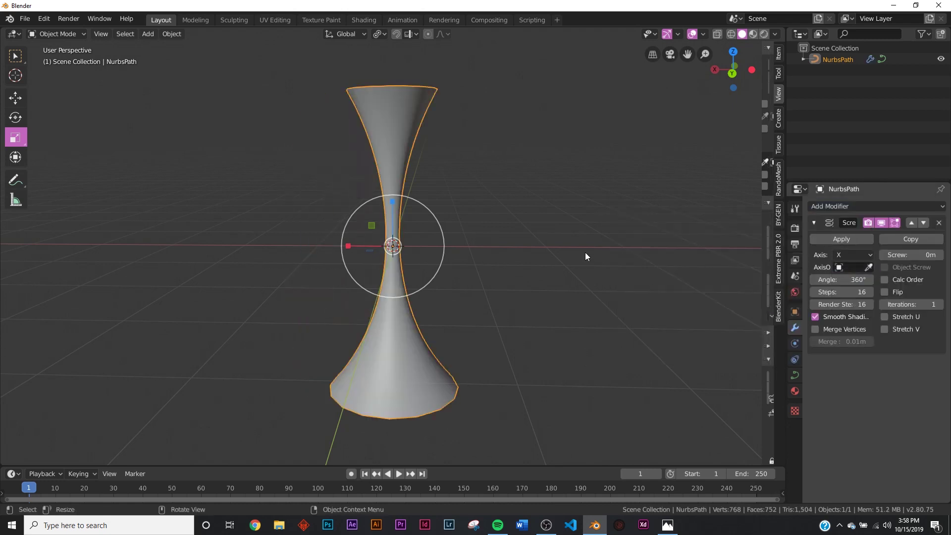
Move the path's middle control point outward, and shift the upper end point about 0.291 m along X
key(Tab)
drag(350, 246, 332, 250)
click(345, 94)
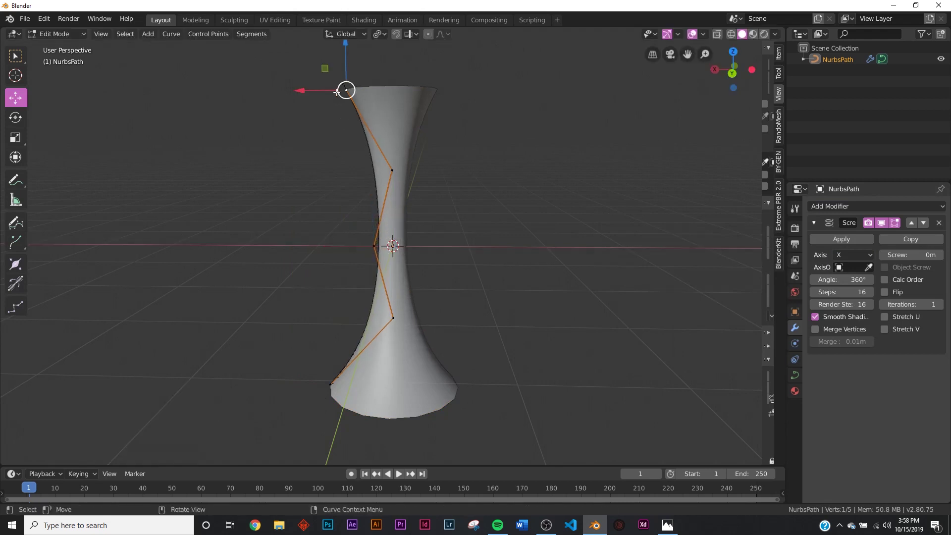
key(g)
key(x)
click(286, 97)
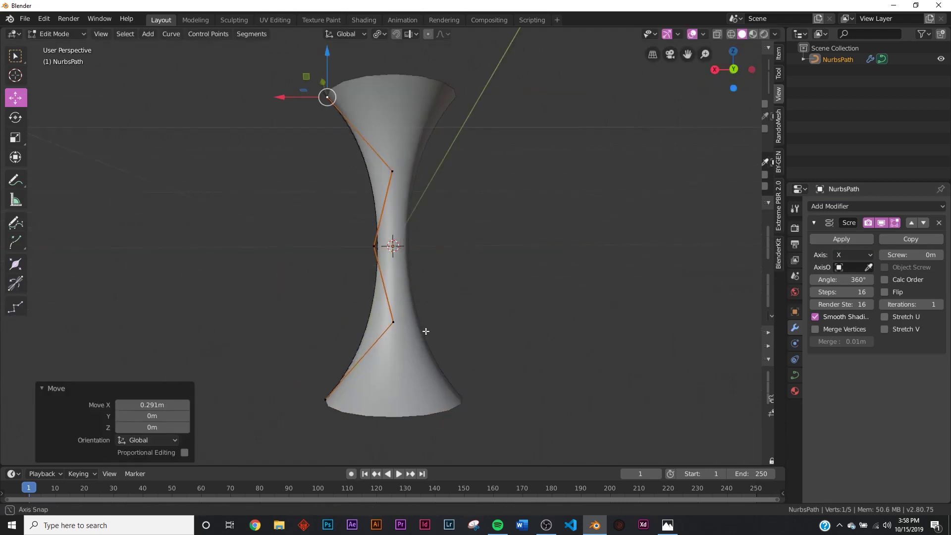
Flare the base by moving the lower end point outward along X, and shift the middle control point about 0.17 m along X
click(320, 398)
key(g)
key(x)
click(314, 398)
click(374, 245)
key(g)
key(x)
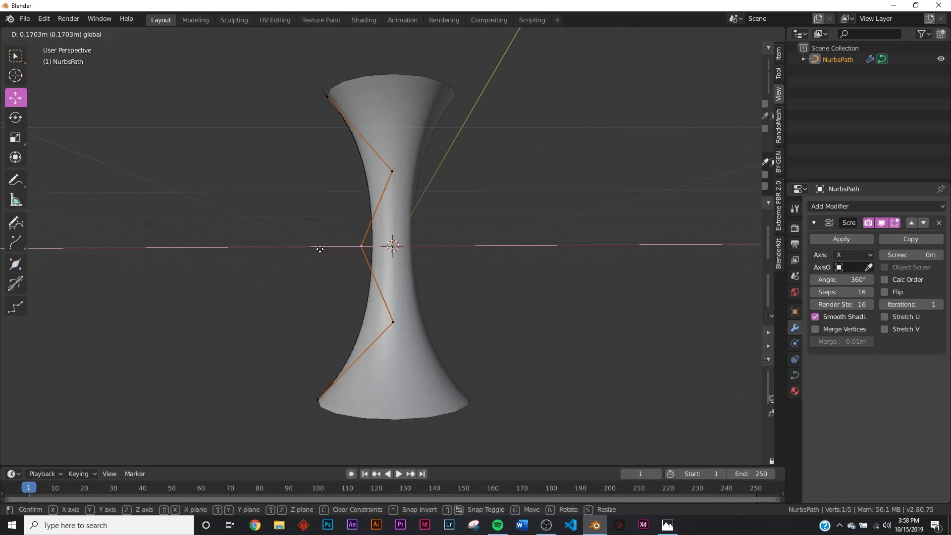
click(356, 246)
key(Tab)
Convert the screwed path to a mesh using the convert operator
middle_drag(530, 226, 539, 244)
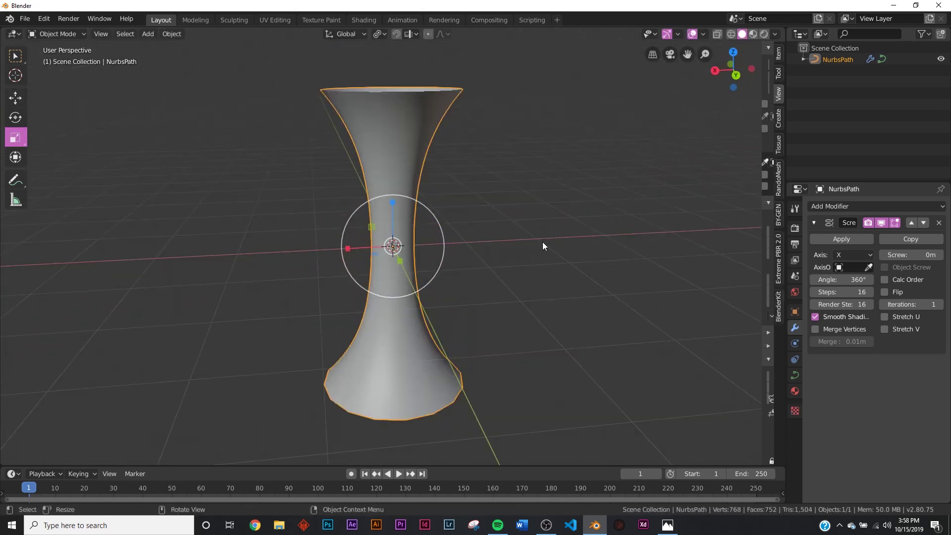
click(43, 18)
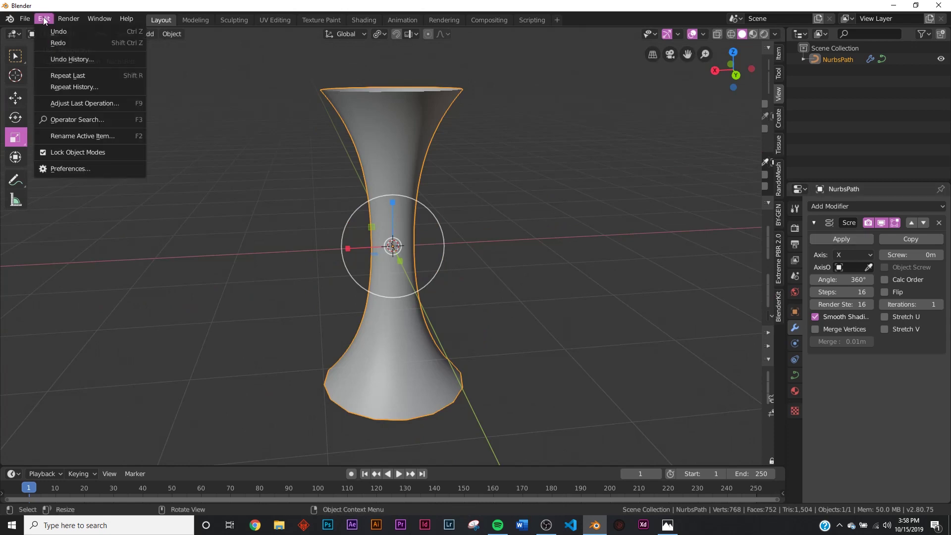
click(104, 121)
key(BackSpace)
text(conv)
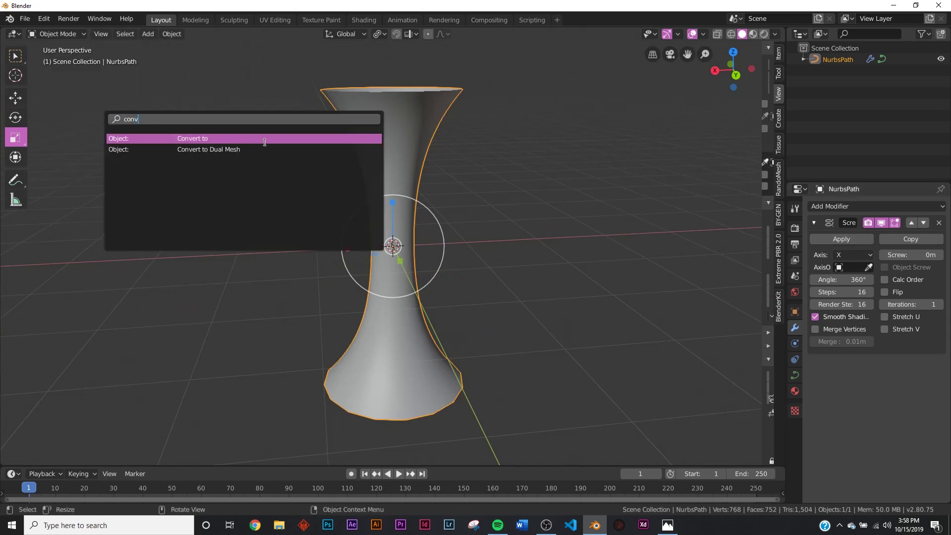
click(265, 140)
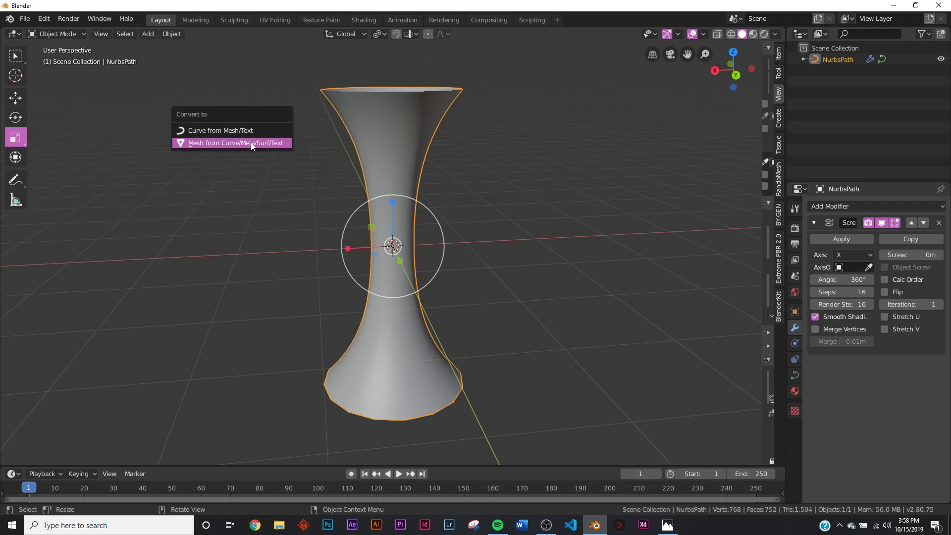
click(230, 144)
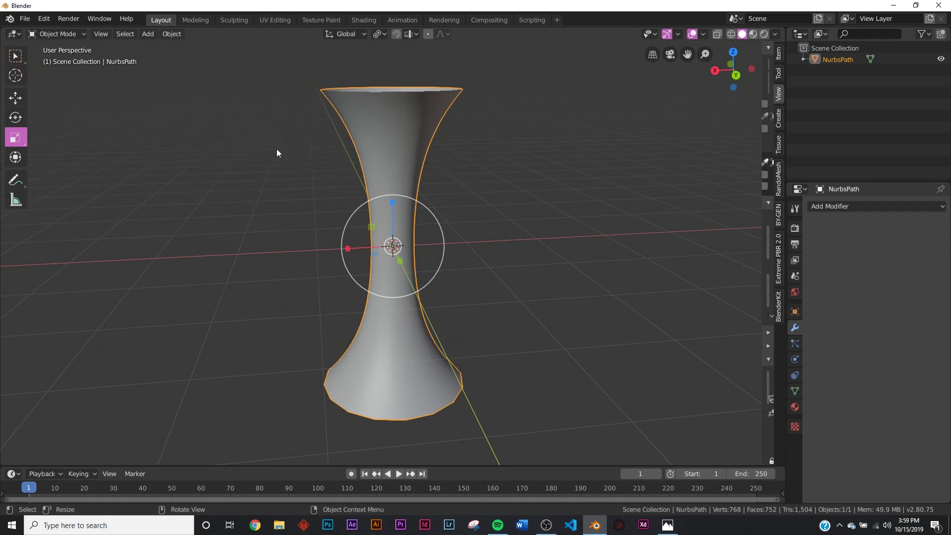
Select all of the column's mesh geometry and set the object to flat shading
key(Tab)
key(a)
middle_drag(445, 151, 418, 177)
scroll(412, 263, up, 5)
key(Tab)
scroll(419, 178, down, 3)
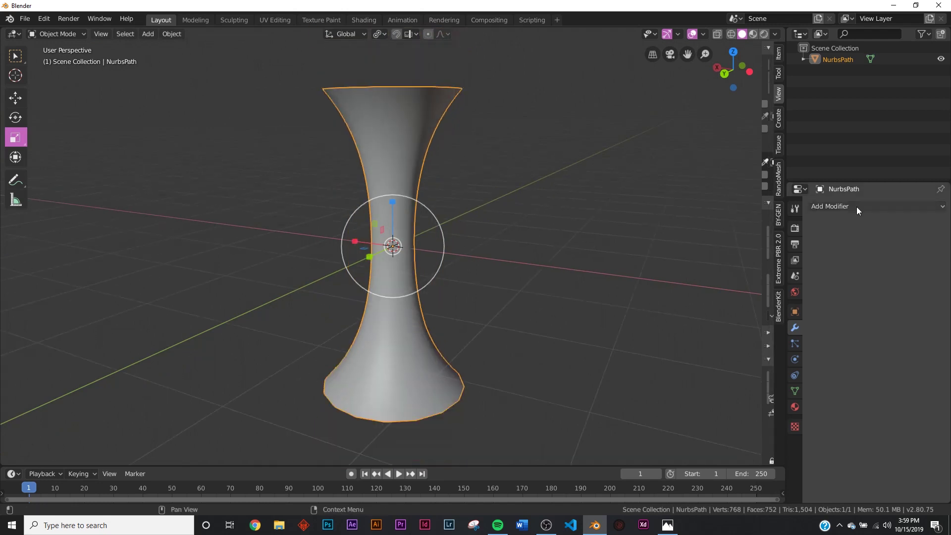
right_click(565, 167)
right_click(560, 185)
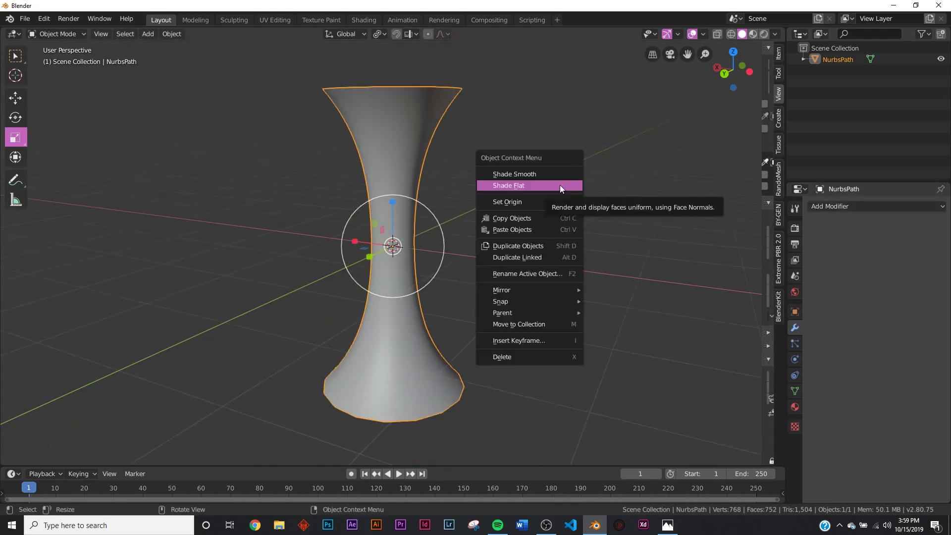
click(560, 186)
Reduce the column with a collapse Decimate modifier at a ratio of about 0.0588 and apply it
scroll(495, 228, up, 2)
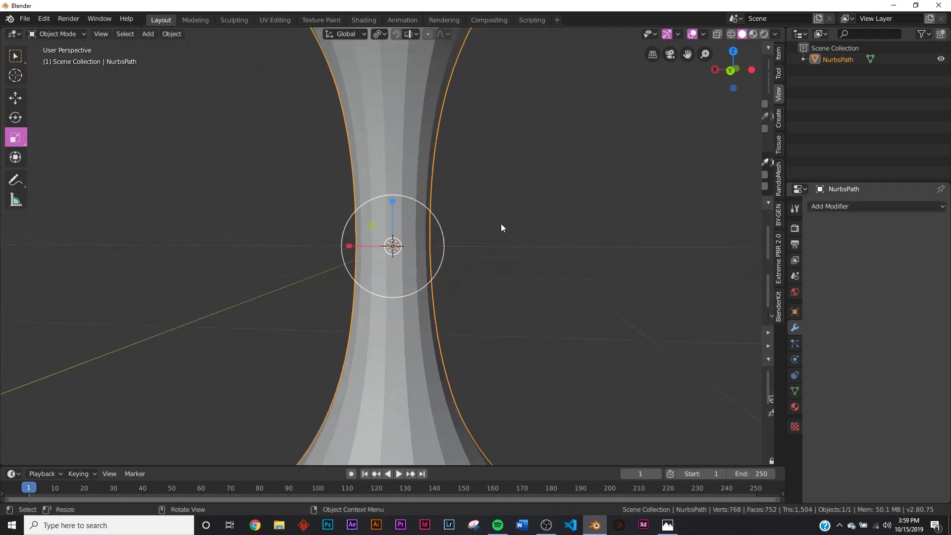
click(842, 206)
click(737, 281)
scroll(736, 280, down, 2)
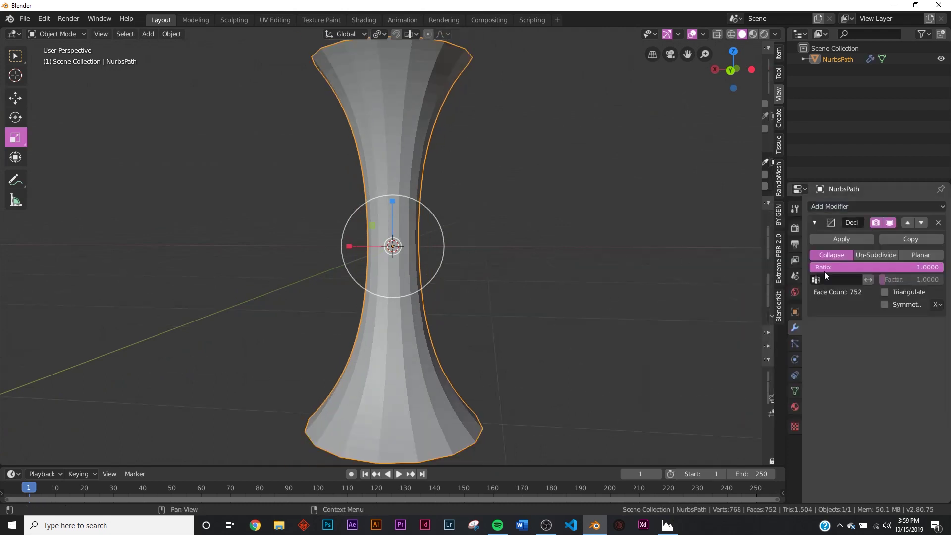
drag(841, 268, 818, 266)
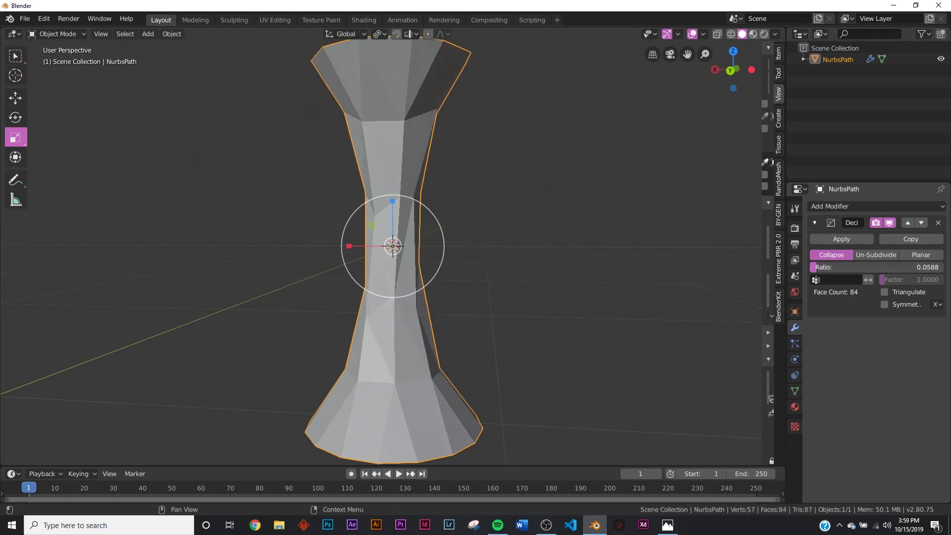
click(842, 239)
Inset all faces of the decimated column by about 0.083 m
key(Tab)
middle_drag(548, 238, 620, 223)
key(Tab)
key(Tab)
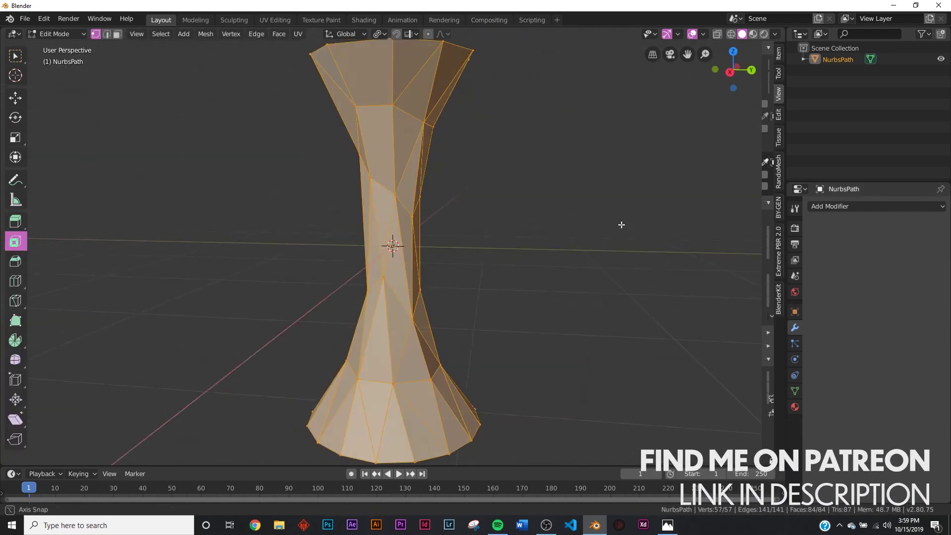
scroll(528, 238, up, 6)
scroll(542, 203, down, 8)
middle_drag(531, 217, 452, 227)
scroll(453, 257, up, 5)
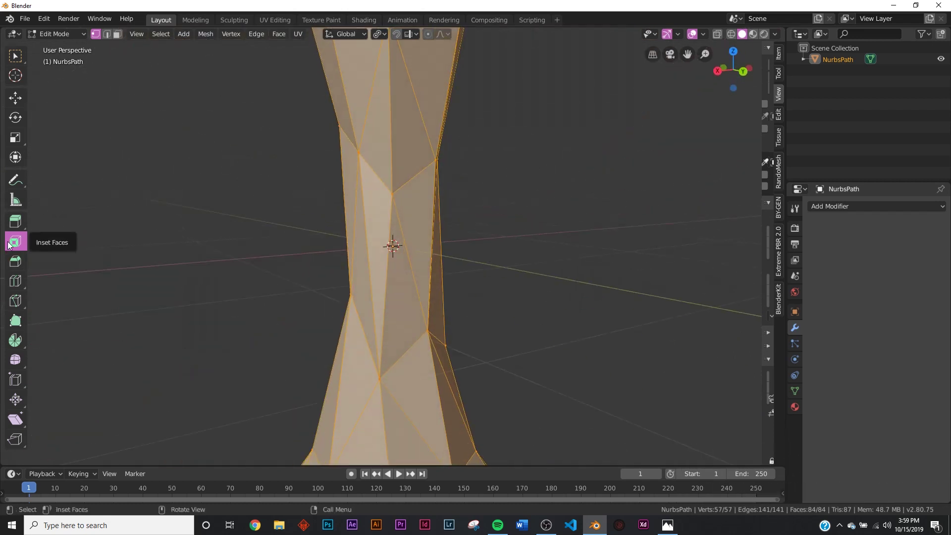
drag(569, 217, 486, 251)
scroll(486, 251, down, 3)
mouse_move(568, 217)
mouse_down()
mouse_move(496, 234)
mouse_move(628, 215)
mouse_move(562, 229)
mouse_move(573, 231)
mouse_up()
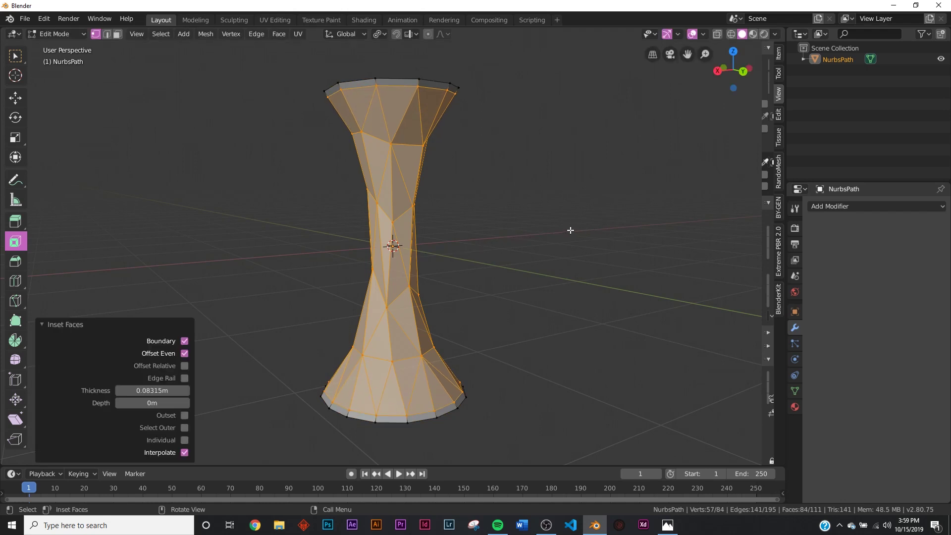
Make the inset individual for each face and set its thickness to about 0.049 m
click(185, 441)
drag(152, 391, 148, 391)
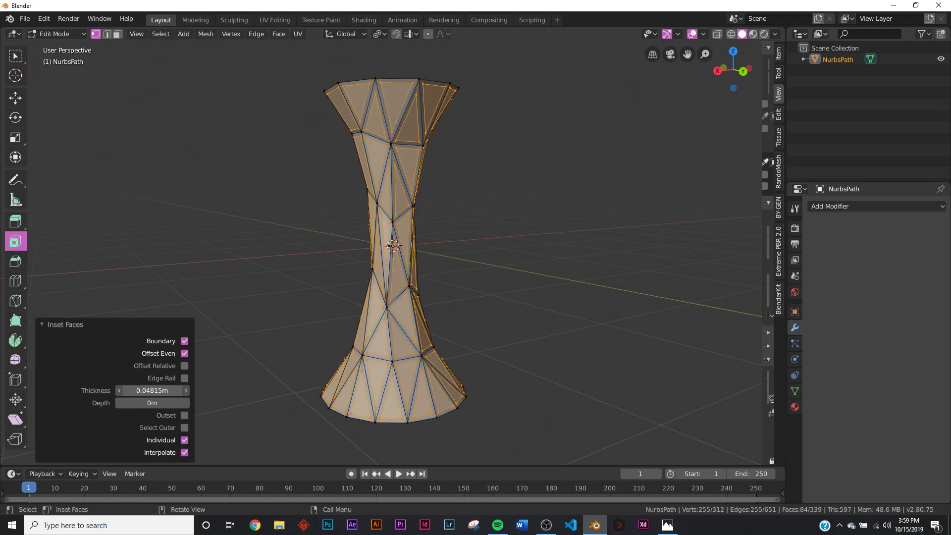
drag(153, 390, 164, 391)
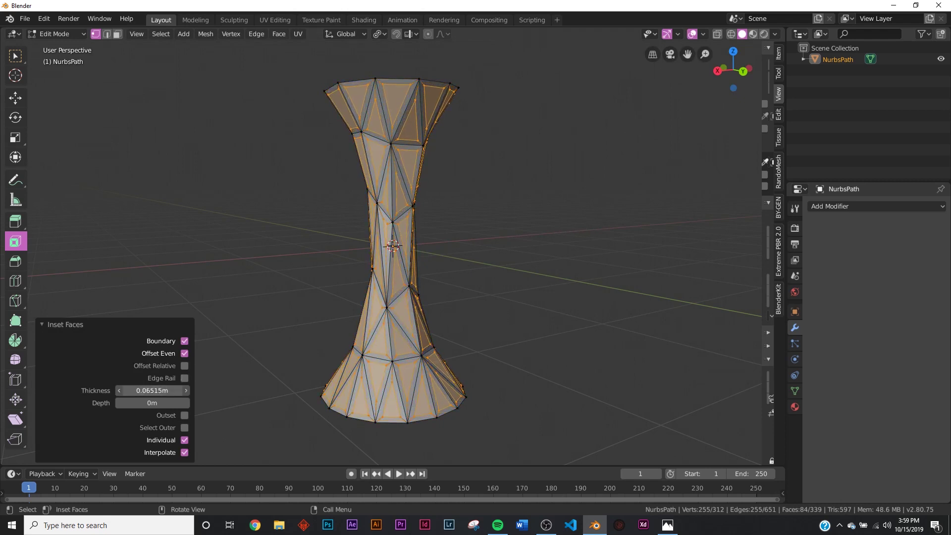
middle_drag(195, 366, 480, 272)
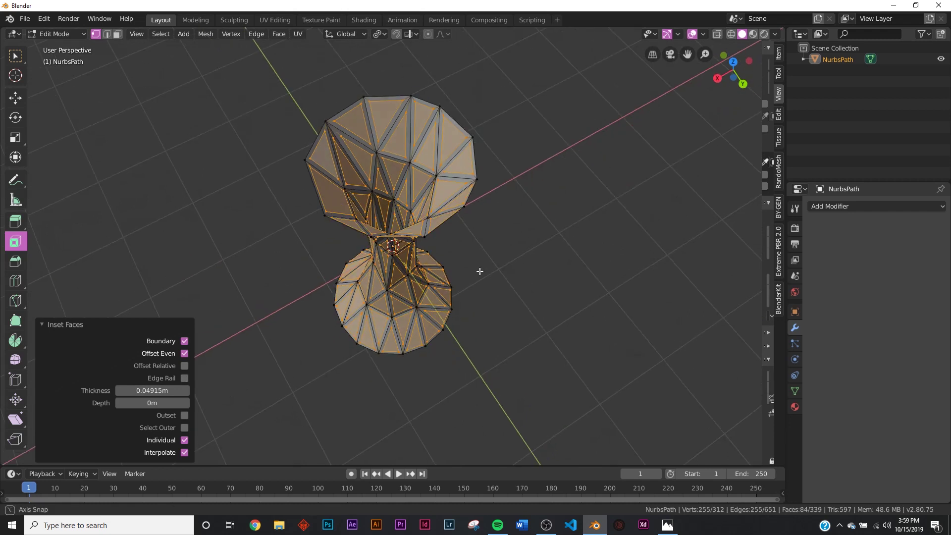
Extrude the inset faces inward by about -0.075 m X, 0.103 m Y and -0.078 m Z in normal orientation, and return to Object Mode
key(e)
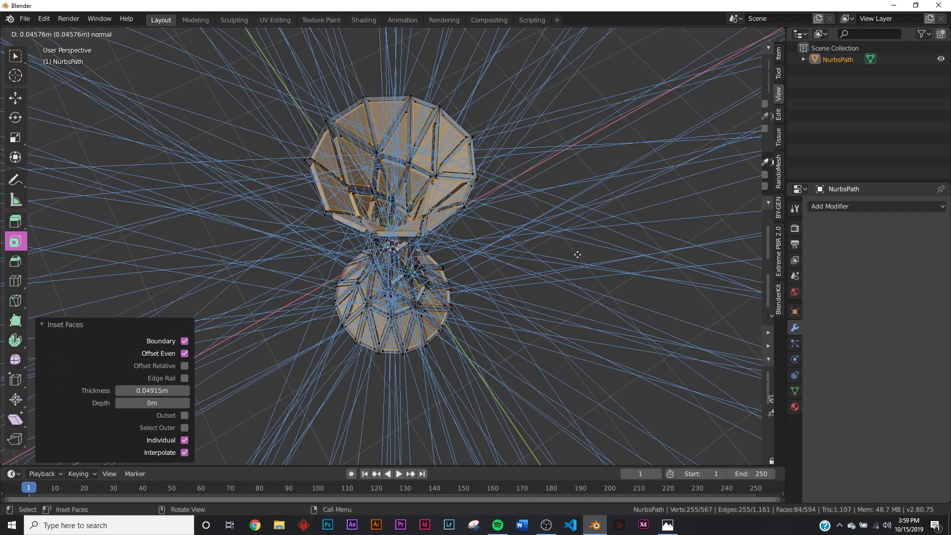
click(586, 255)
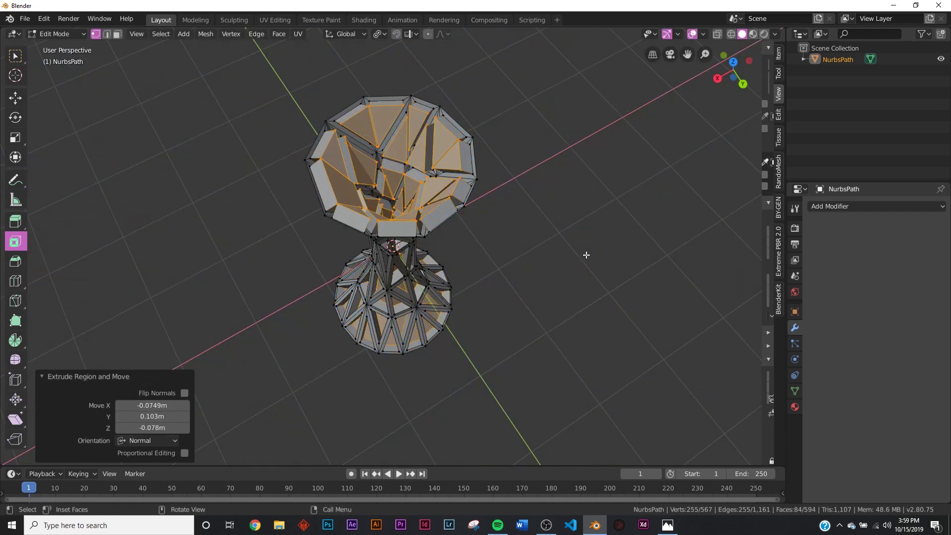
middle_drag(584, 255, 498, 180)
scroll(409, 167, up, 5)
key(Tab)
Add a Subdivision Surface modifier to the column with 2 viewport subdivisions and shade the object smooth
middle_drag(414, 144, 669, 193)
click(828, 206)
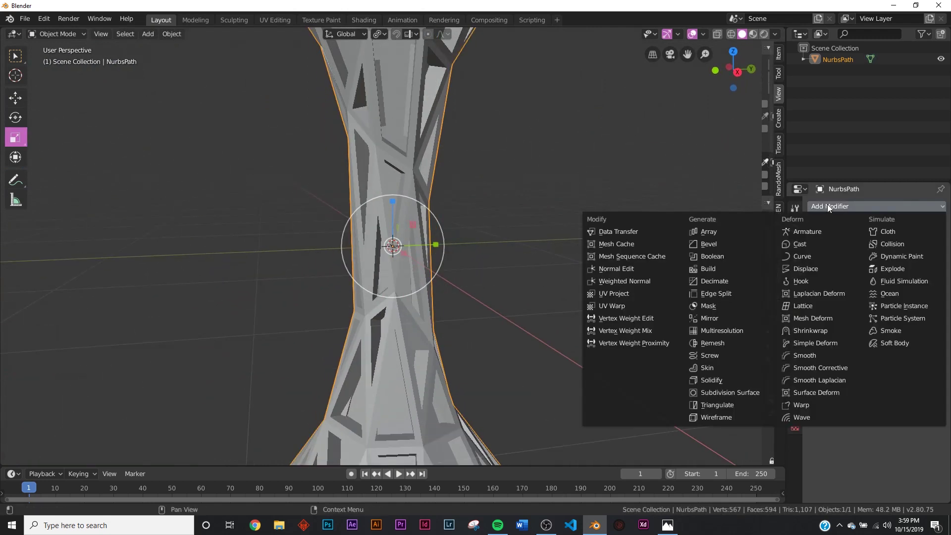
click(733, 393)
click(871, 291)
middle_drag(569, 275, 577, 246)
right_click(578, 245)
click(602, 237)
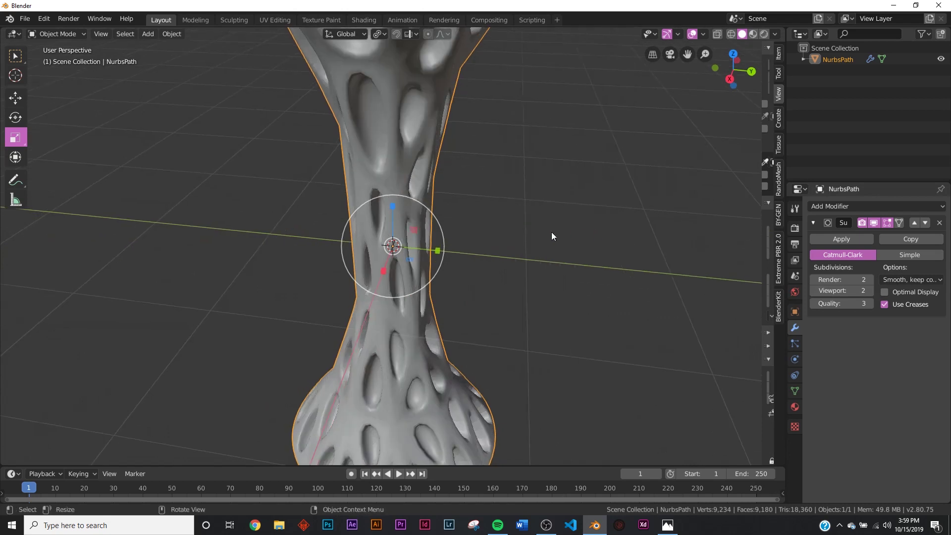
Set the Subdivision Surface modifier's viewport subdivisions to 3
scroll(516, 191, down, 5)
scroll(429, 237, up, 4)
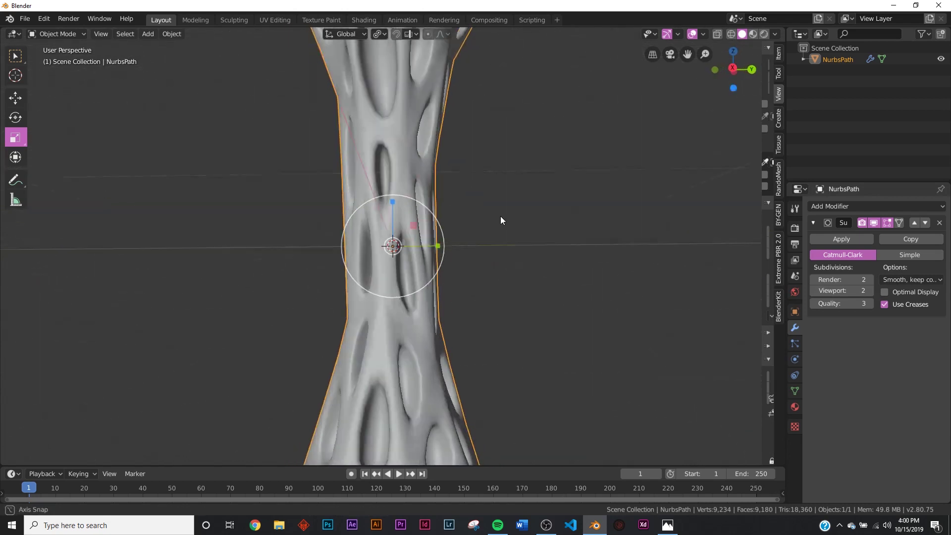
middle_drag(501, 219, 537, 178)
click(872, 291)
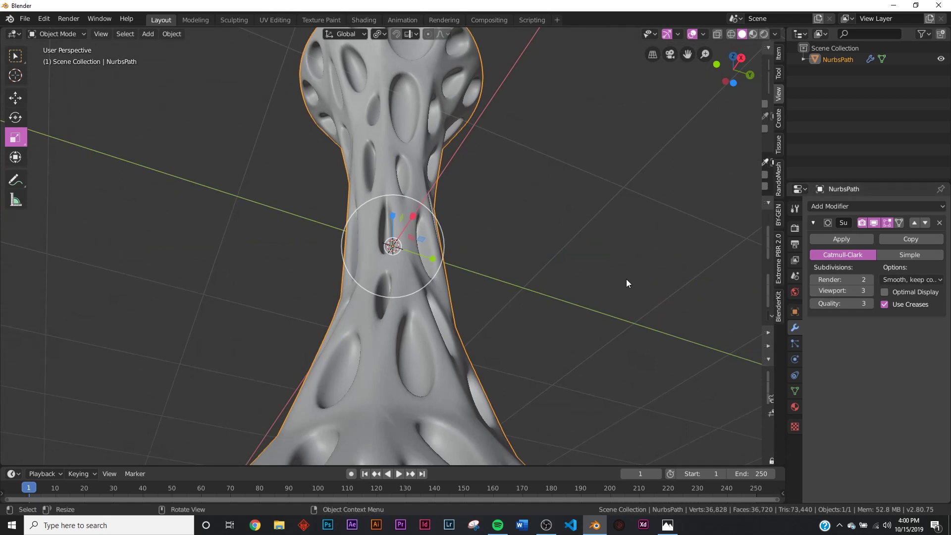
Raise the column about 2.05 m along Z so its base sits on the grid floor
scroll(504, 332, down, 4)
mouse_move(504, 332)
middle_down()
mouse_move(484, 301)
mouse_move(395, 320)
mouse_move(554, 313)
mouse_move(535, 308)
mouse_move(465, 328)
mouse_move(510, 333)
middle_up()
scroll(484, 297, up, 4)
scroll(510, 339, down, 6)
middle_drag(549, 248, 526, 168)
drag(395, 200, 393, 103)
scroll(436, 204, up, 3)
middle_drag(422, 160, 471, 193)
scroll(439, 117, down, 2)
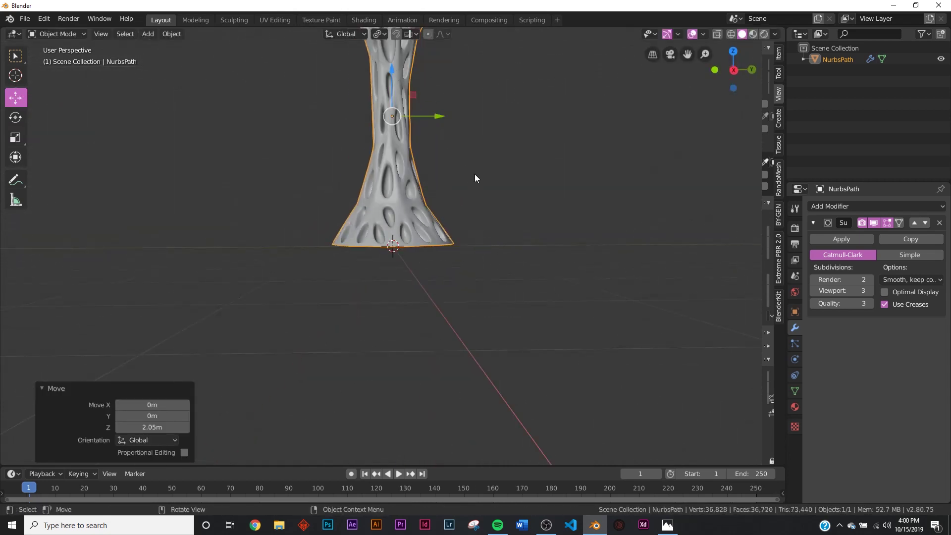
Add a plane at the column's base and scale it by 8 as a ground surface
key(shift+a)
mouse_move(516, 163)
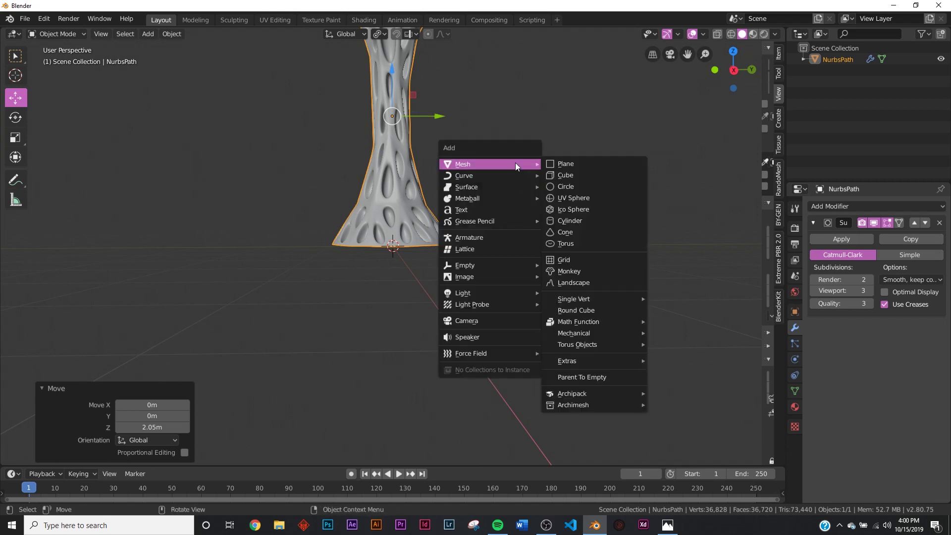
click(576, 162)
key(s)
key(8)
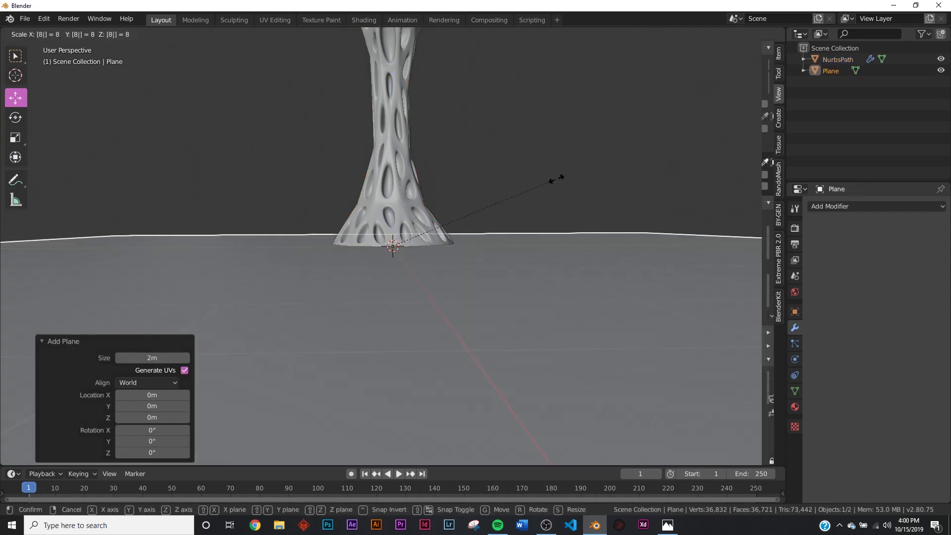
key(Return)
scroll(557, 183, down, 4)
middle_drag(556, 196, 492, 273)
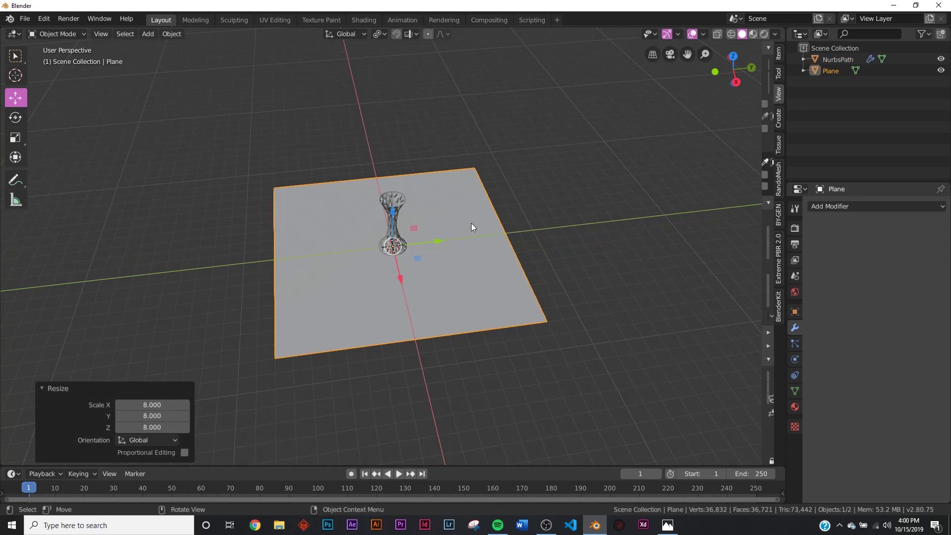
Scale the column to about 0.819 and lower it about 0.39 m along Z onto the plane
scroll(420, 233, up, 5)
middle_drag(428, 243, 394, 161)
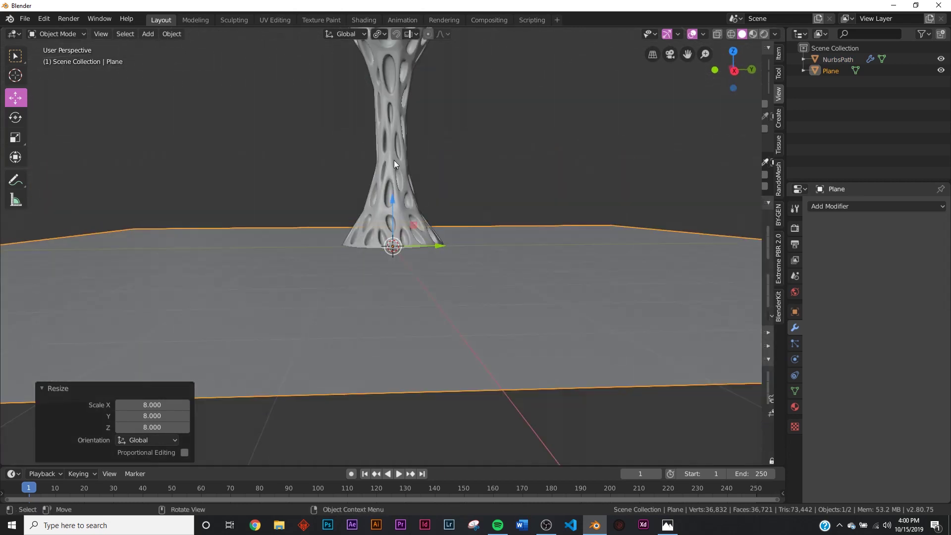
click(394, 161)
key(s)
click(481, 152)
key(g)
key(z)
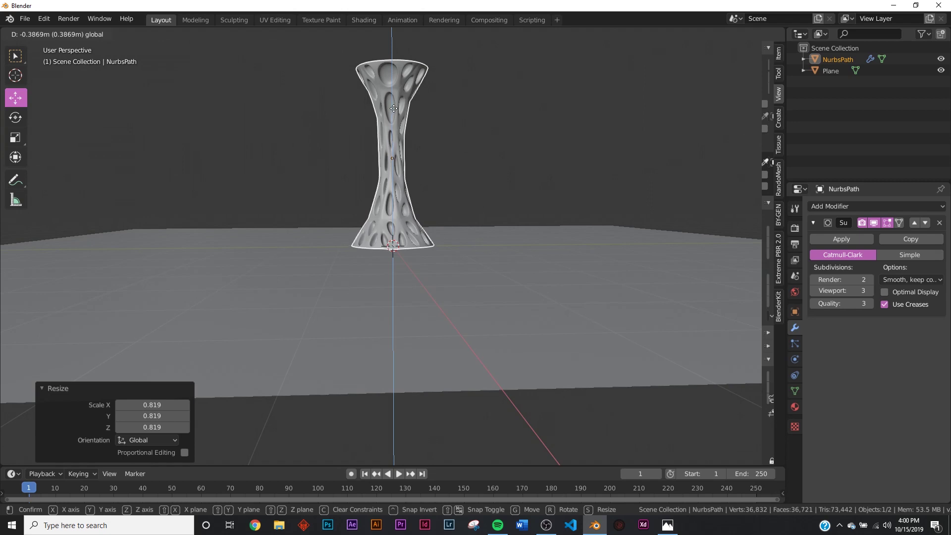
click(394, 110)
Duplicate the ground plane and raise the copy about 3.3 m as a ceiling
click(496, 249)
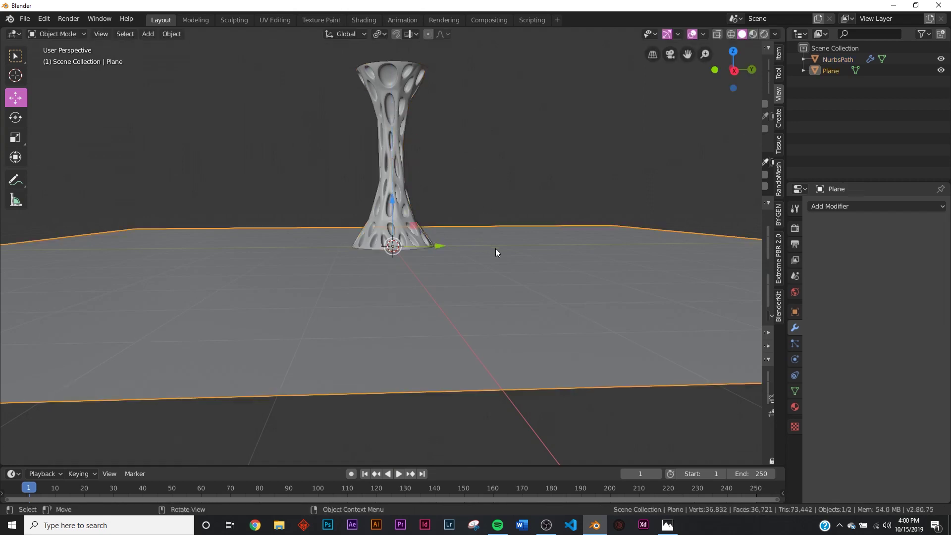
key(shift+d)
key(Escape)
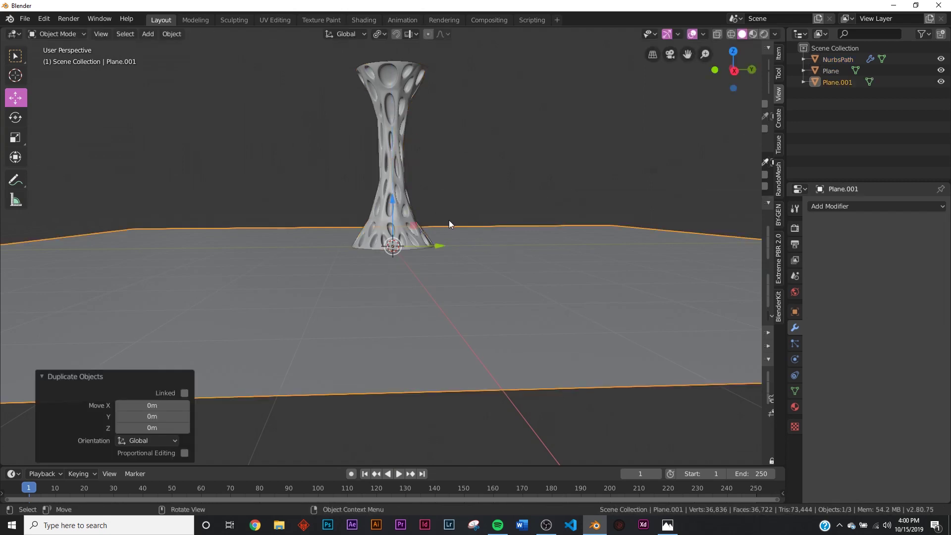
middle_drag(449, 221, 453, 221)
key(g)
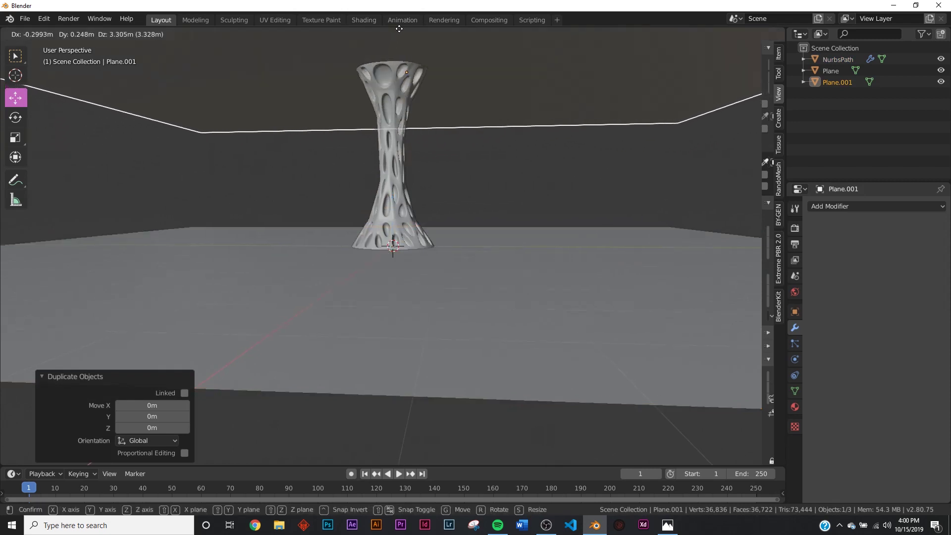
click(399, 30)
Hide the ceiling plane and move the column about -1.03 m along Y
middle_drag(444, 80, 425, 209)
key(h)
click(399, 215)
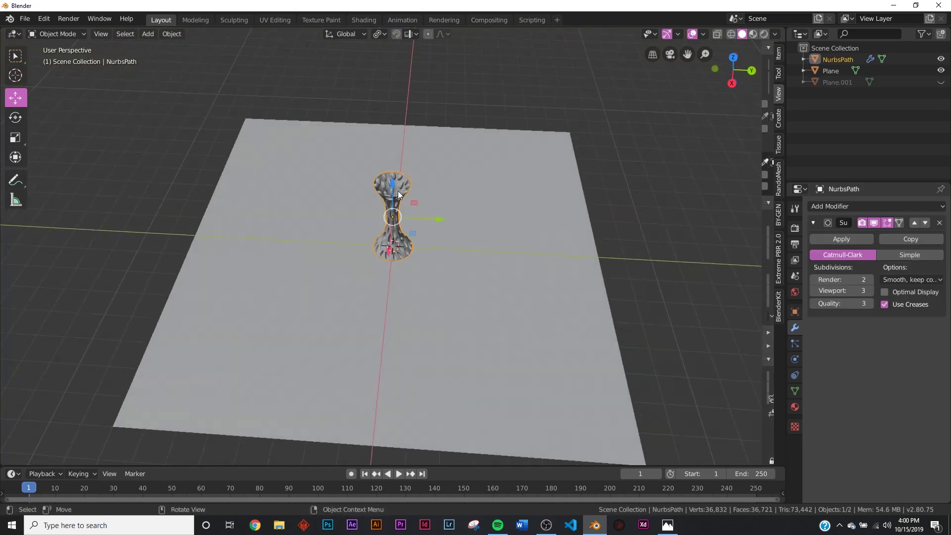
drag(440, 220, 413, 223)
middle_drag(413, 223, 400, 248)
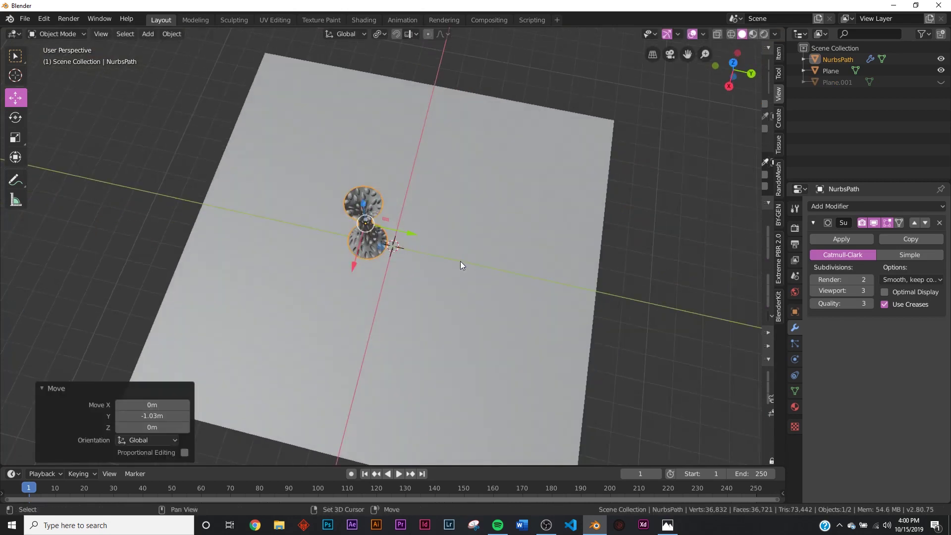
Duplicate the column and shift the copy in the positive Y direction and about -2.6 m along X
key(shift+d)
right_click(408, 247)
key(g)
key(y)
click(480, 275)
key(g)
key(x)
click(478, 227)
Spread further copies of the column across the ground plane for ten in total, and unhide the ceiling plane
middle_drag(477, 227, 373, 289)
middle_drag(423, 235, 435, 269)
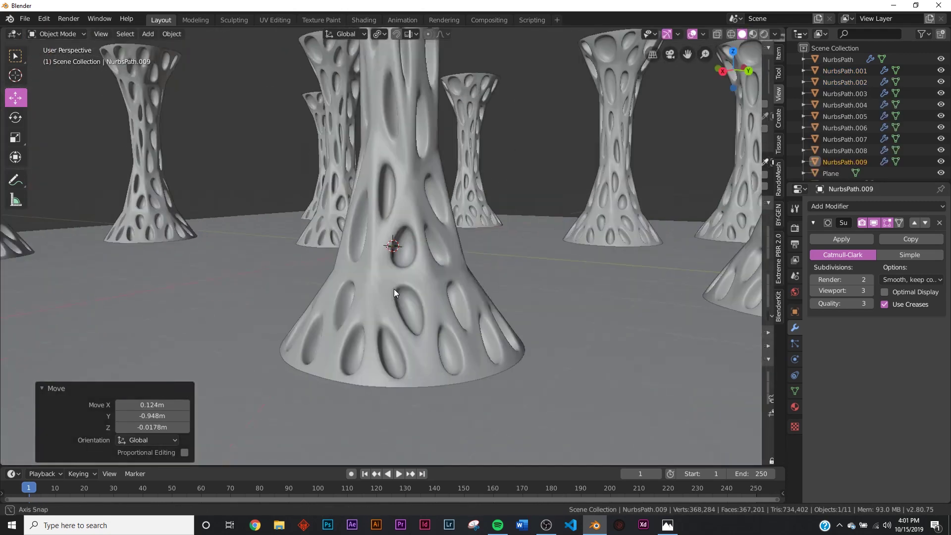
middle_drag(394, 290, 249, 278)
scroll(248, 278, down, 4)
middle_drag(505, 233, 362, 228)
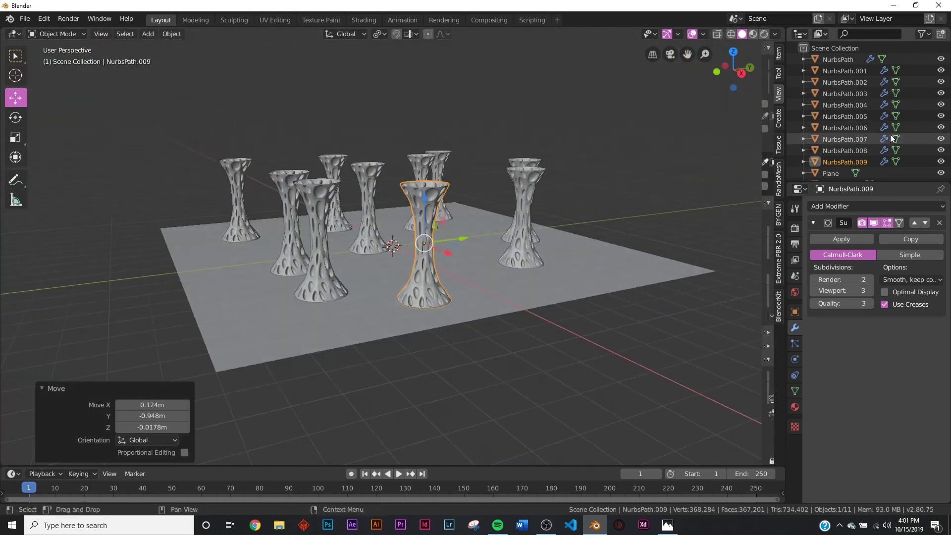
scroll(891, 134, down, 2)
scroll(574, 260, up, 5)
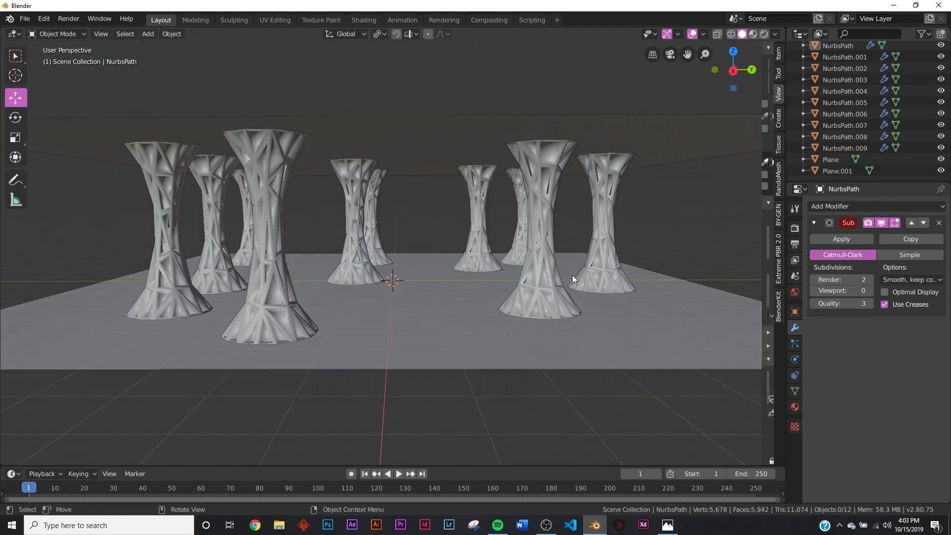
Preview the column hall from close up in Rendered shading, and switch to Look Dev shading
scroll(573, 275, up, 4)
key(z)
click(576, 213)
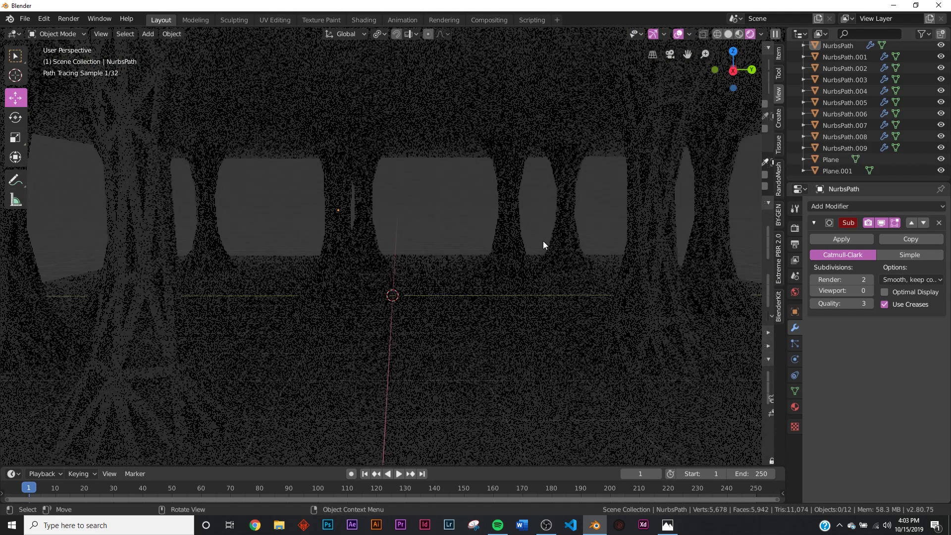
key(z)
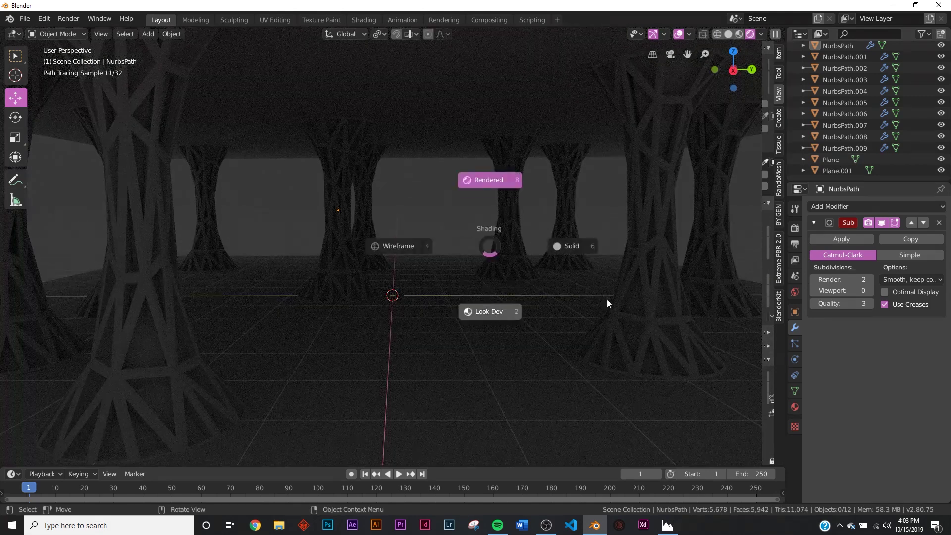
click(517, 311)
Change the render engine to Eevee and display the viewport in Rendered shading
click(795, 228)
click(893, 208)
click(896, 219)
key(z)
click(547, 244)
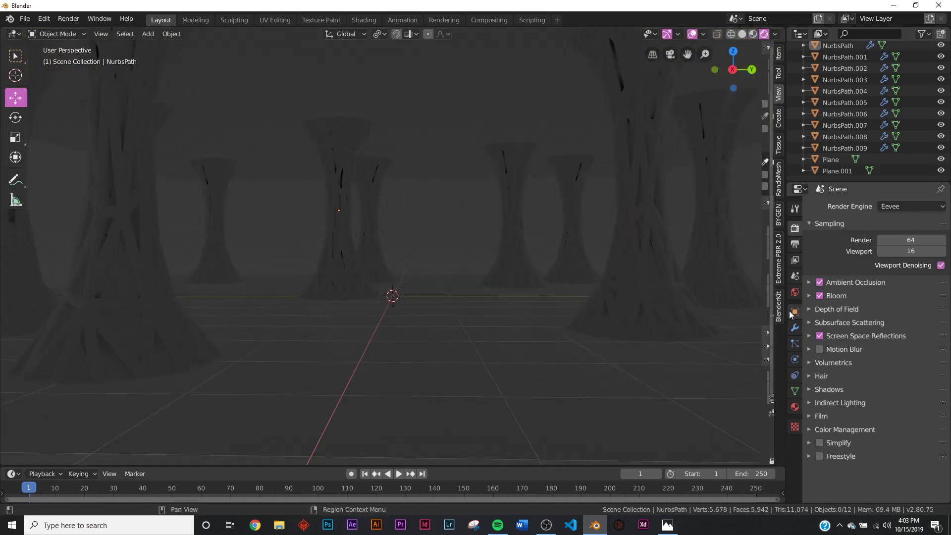
Set the world background color to black
click(795, 291)
click(920, 279)
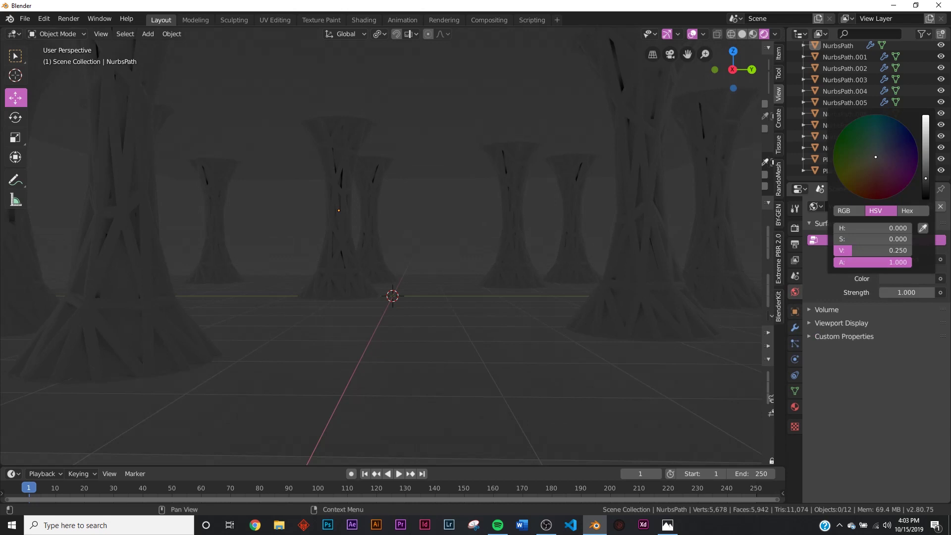
drag(930, 198, 929, 200)
Add a point light, raise it about 1.61 m above the floor and move it about -4.5 m along Y
key(shift+a)
mouse_move(516, 386)
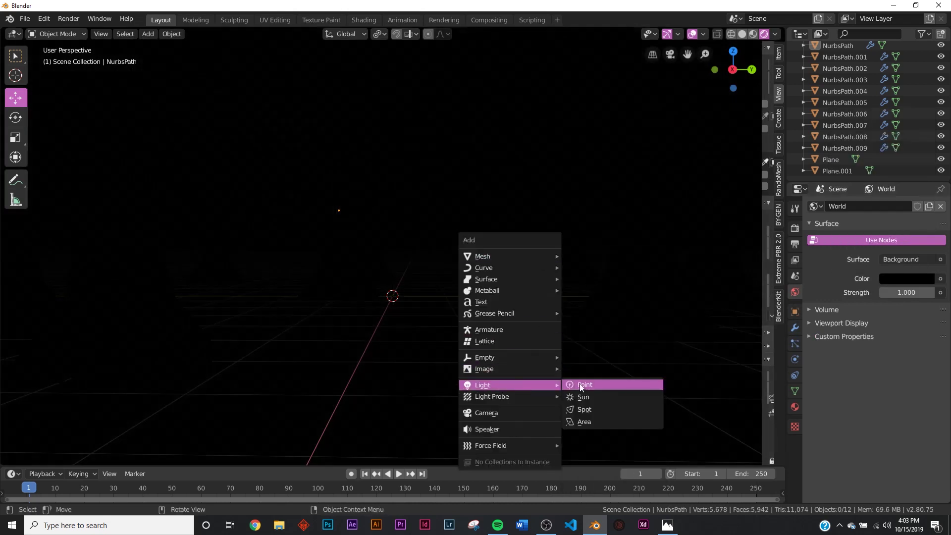
click(581, 386)
key(g)
click(399, 178)
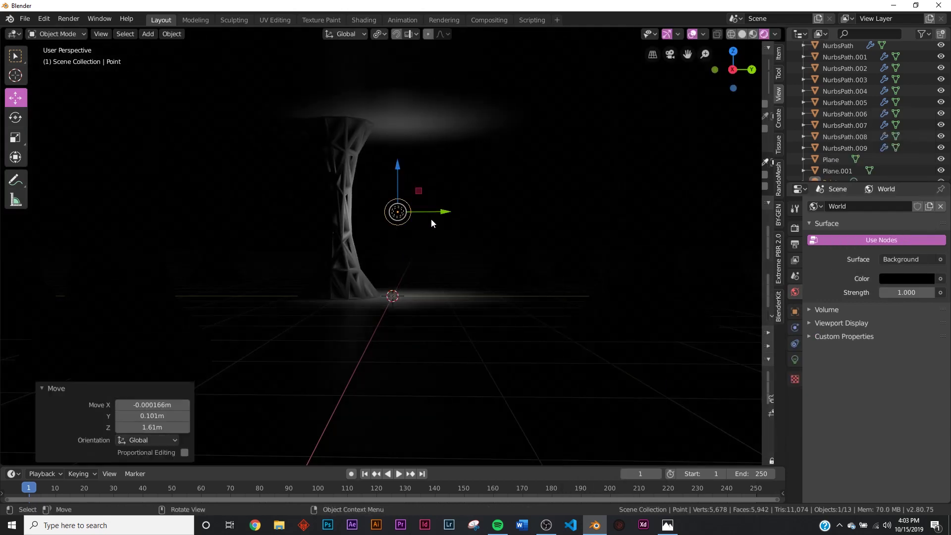
key(g)
key(y)
drag(264, 237, 313, 238)
Set the point light's power to 500 W and its color to a saturated orange
scroll(314, 239, up, 4)
click(795, 360)
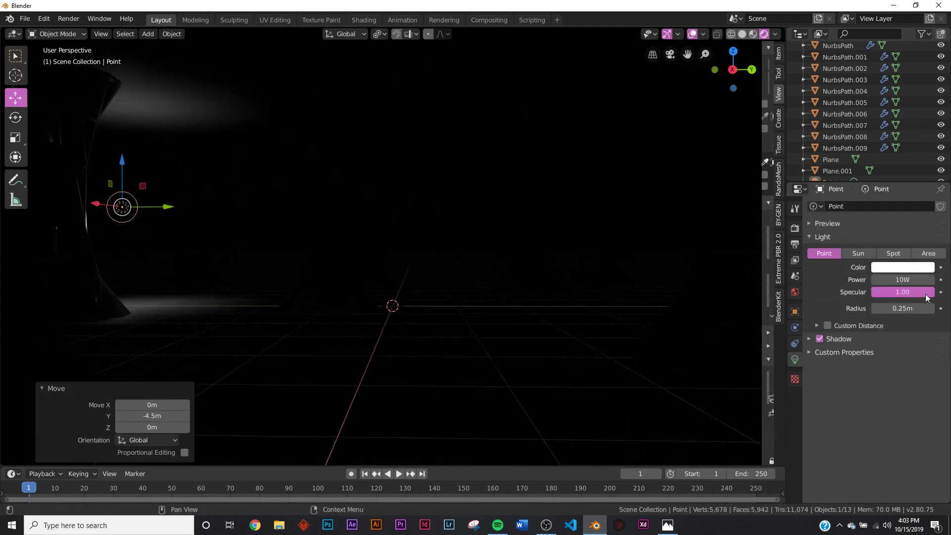
click(913, 280)
text(500)
key(Return)
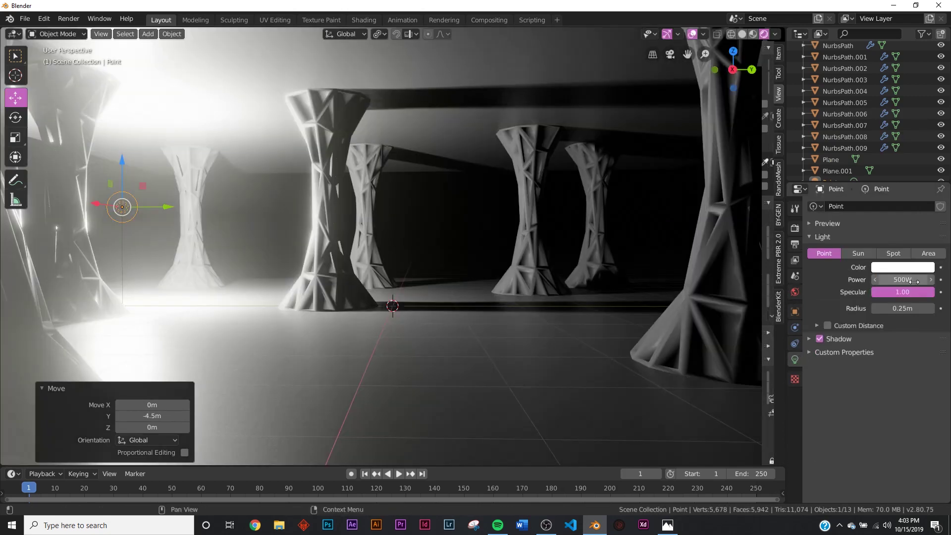
click(906, 268)
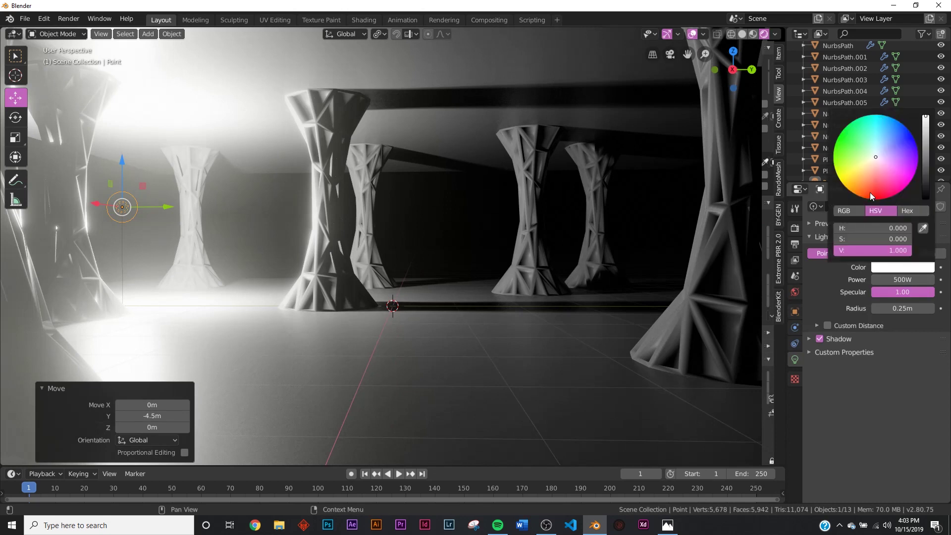
click(871, 194)
Duplicate the orange light about 10.9 m along Y and change the copy's color to cyan
middle_drag(481, 295, 396, 283)
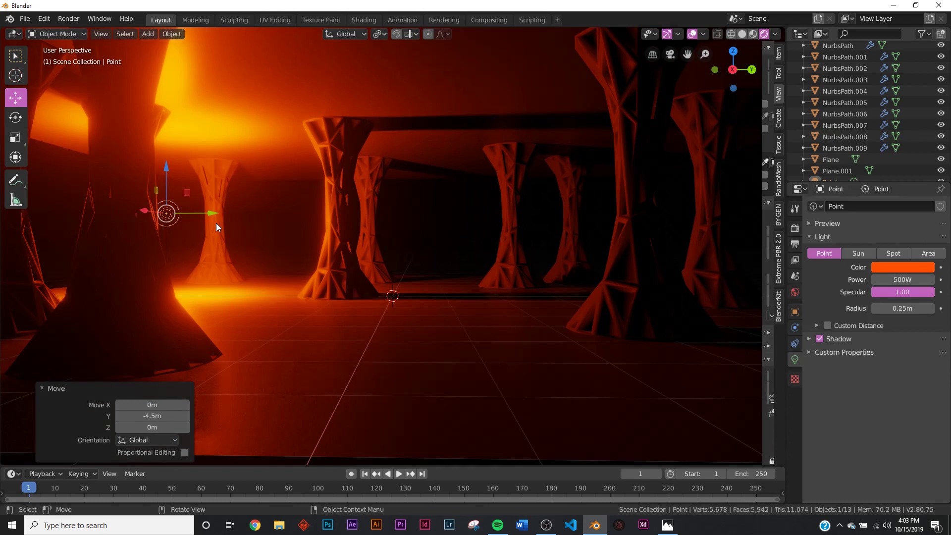
key(shift+d)
key(y)
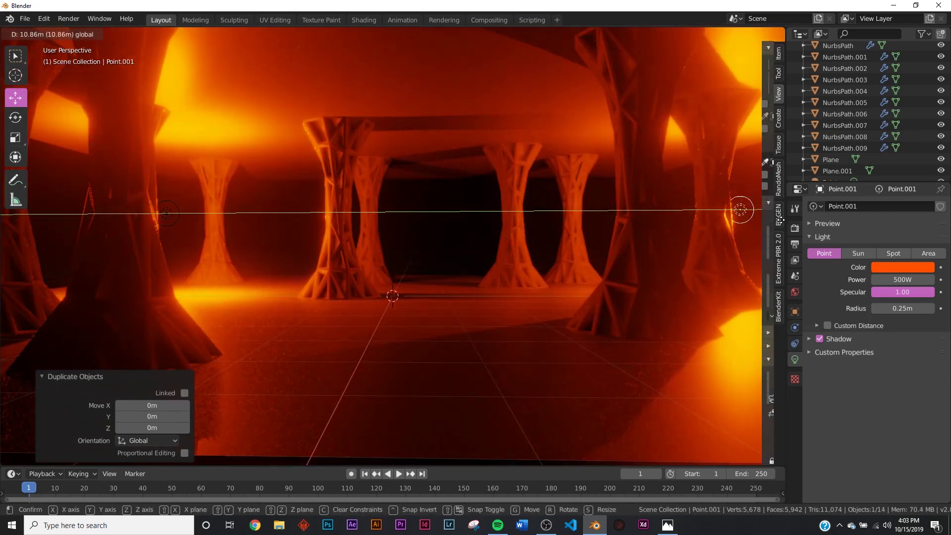
click(780, 220)
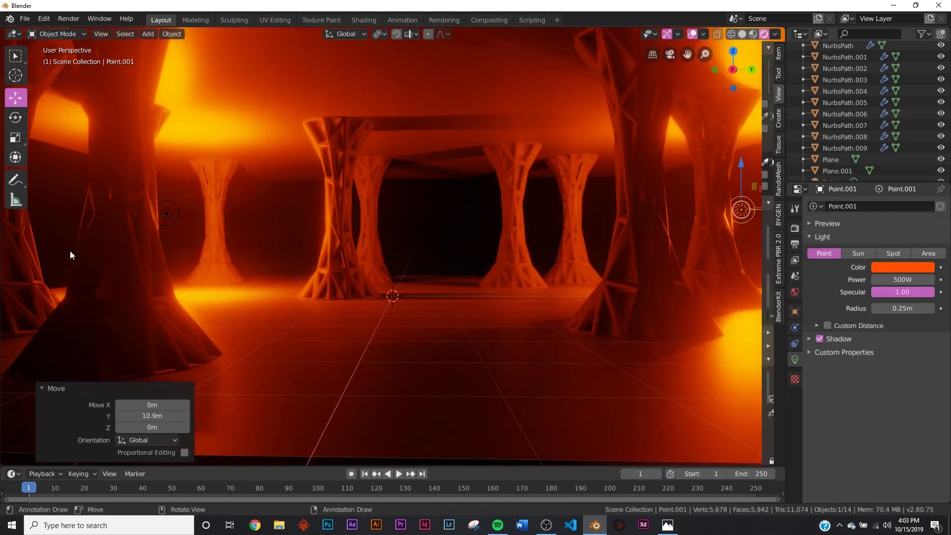
click(911, 269)
click(925, 189)
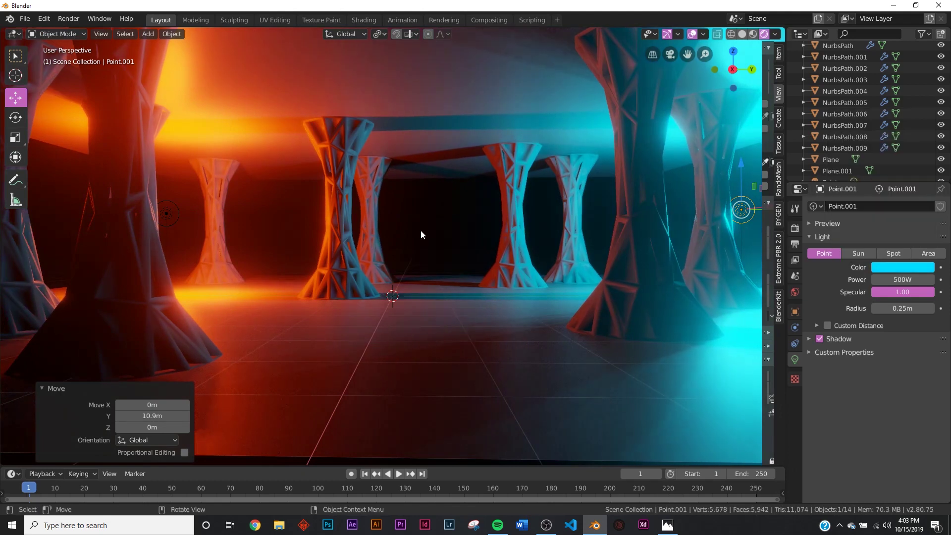
Hide the ceiling plane and the ground plane so only the lit columns show
middle_drag(542, 238, 485, 252)
click(349, 220)
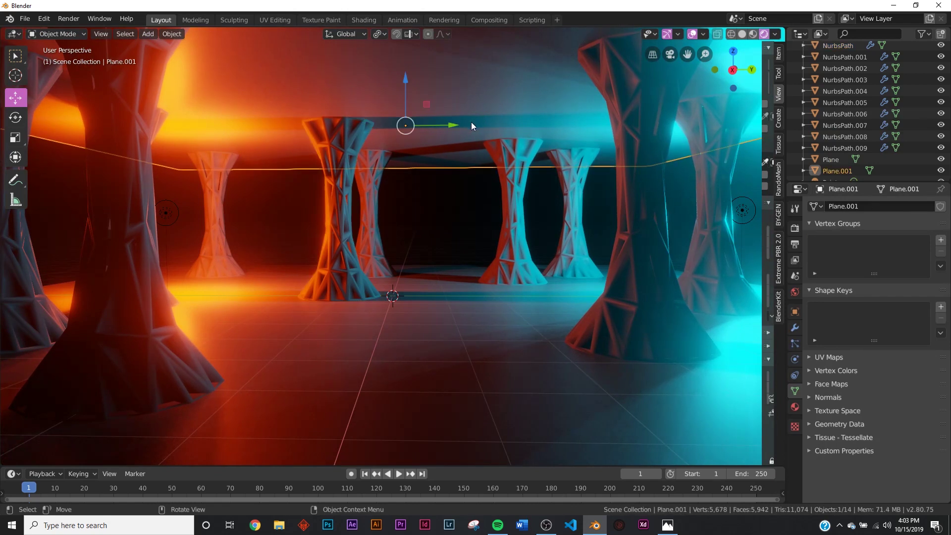
key(h)
click(406, 355)
key(h)
Give the original column near the origin a new material with 0.211 roughness and a near-black base color
click(355, 221)
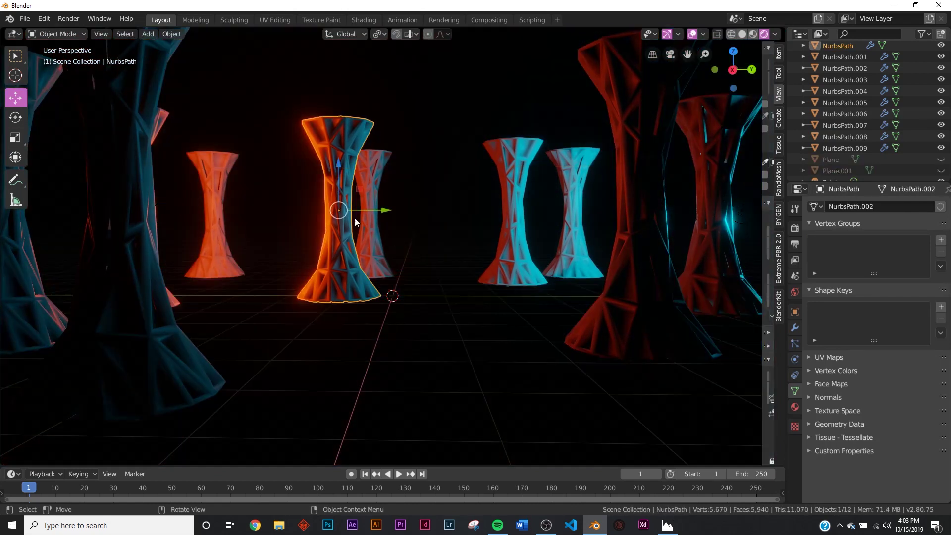
scroll(308, 256, up, 3)
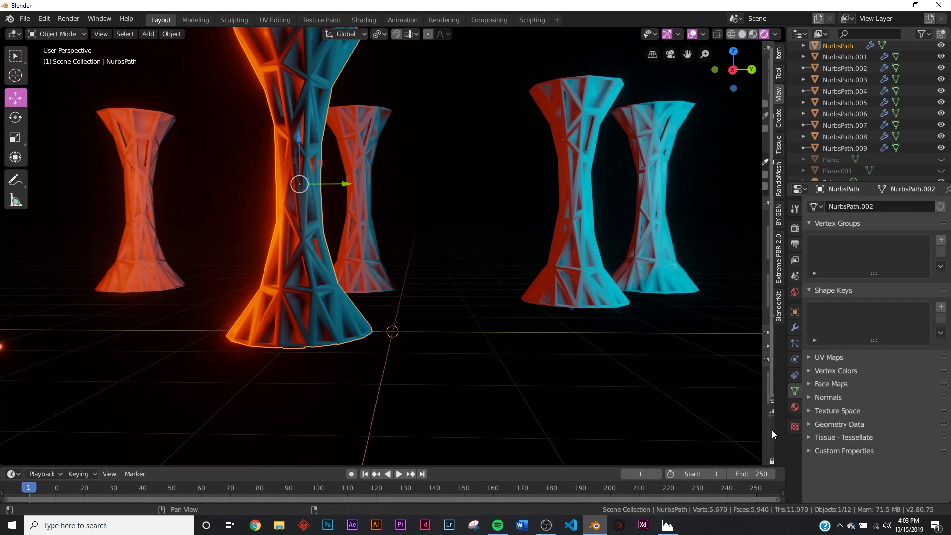
click(795, 407)
click(878, 257)
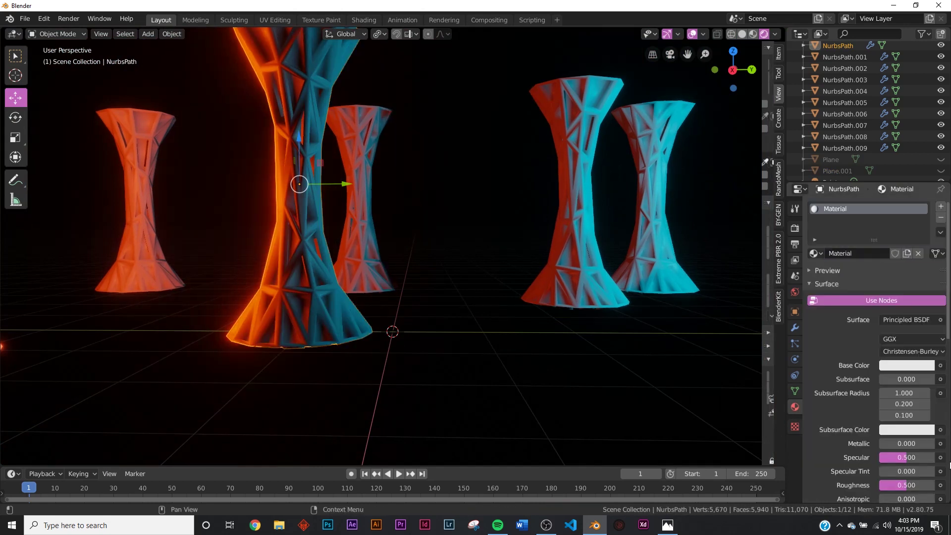
scroll(841, 275, down, 3)
mouse_move(902, 427)
mouse_down()
mouse_move(872, 428)
mouse_move(898, 428)
mouse_up()
click(900, 307)
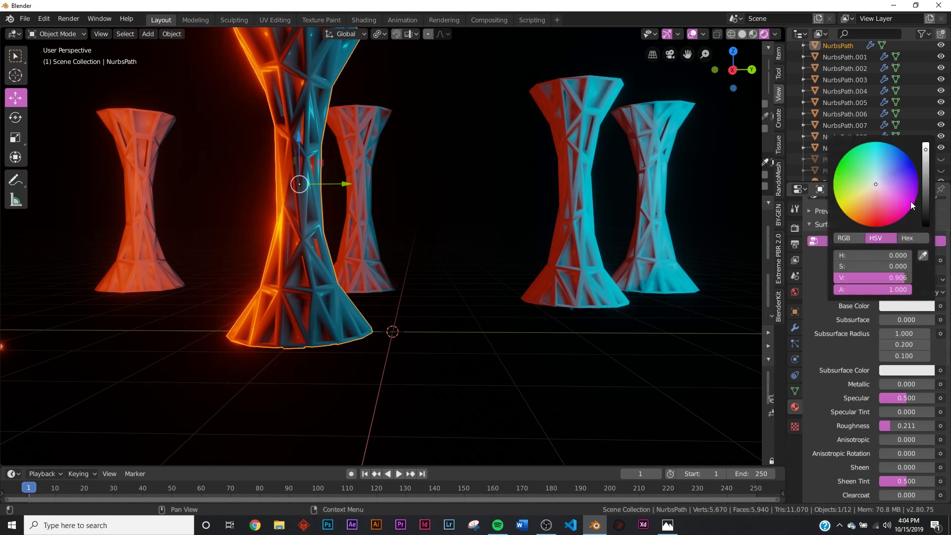
drag(926, 207, 926, 228)
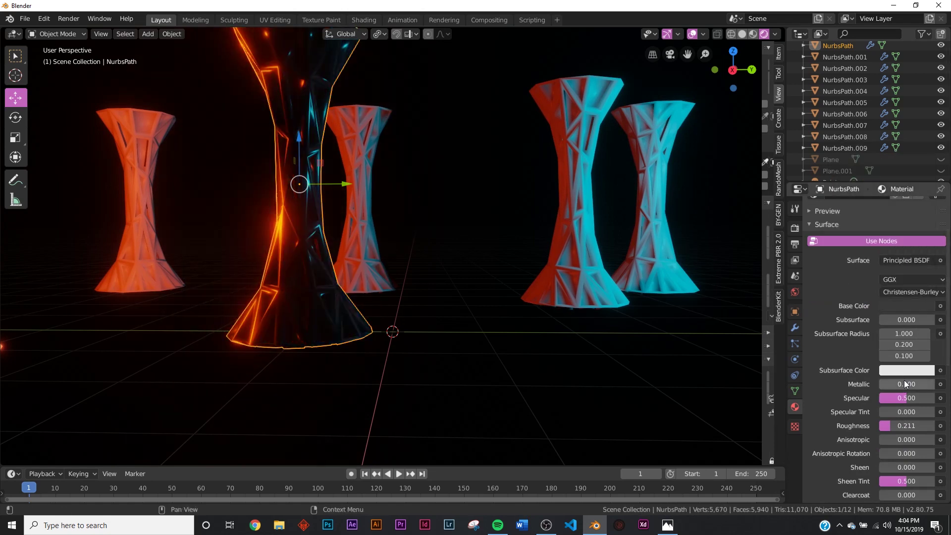
Set the selected column's Subdivision Surface viewport subdivisions to 2
click(795, 327)
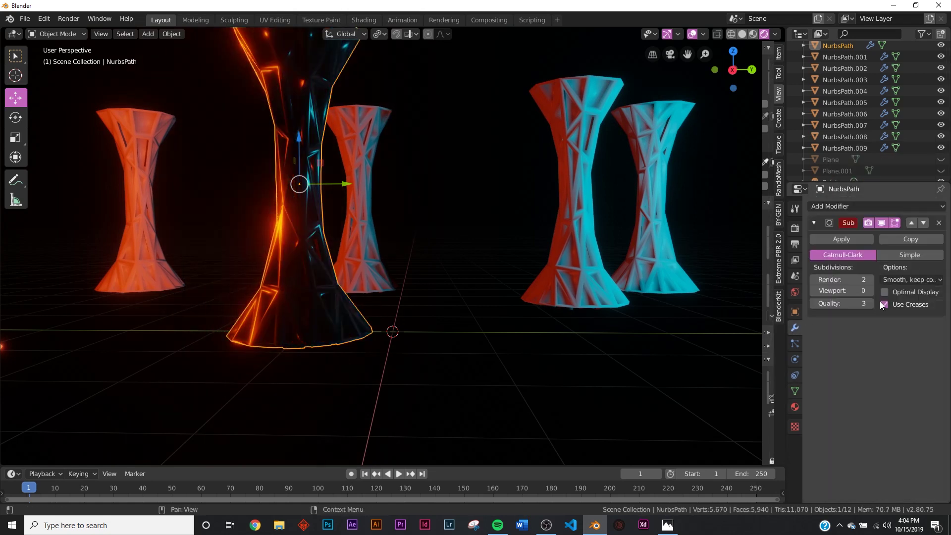
click(870, 291)
click(870, 290)
middle_drag(645, 296, 533, 303)
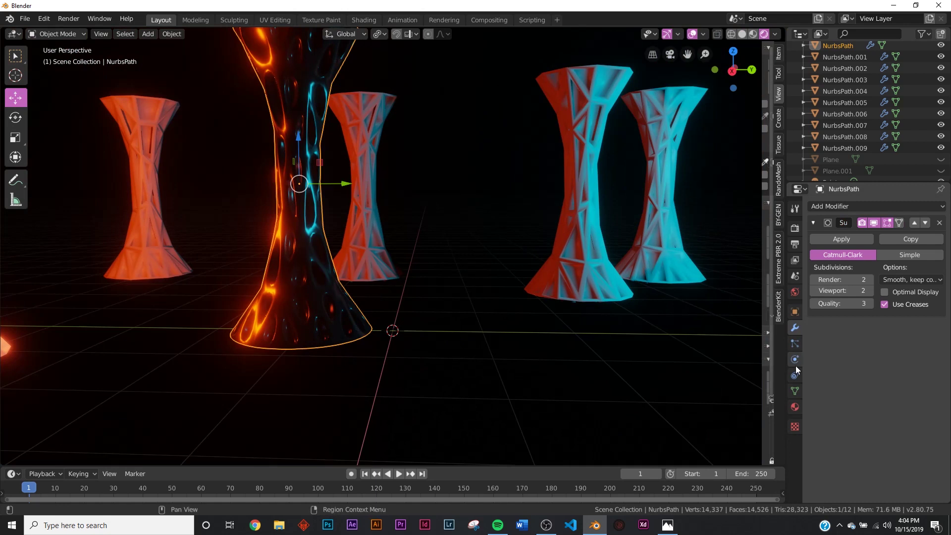
Set the column material's roughness to about 0.237 and check the glossy result among the other columns
click(796, 407)
mouse_move(898, 426)
mouse_down()
mouse_move(922, 425)
mouse_move(904, 425)
mouse_up()
scroll(417, 331, down, 4)
scroll(418, 329, up, 3)
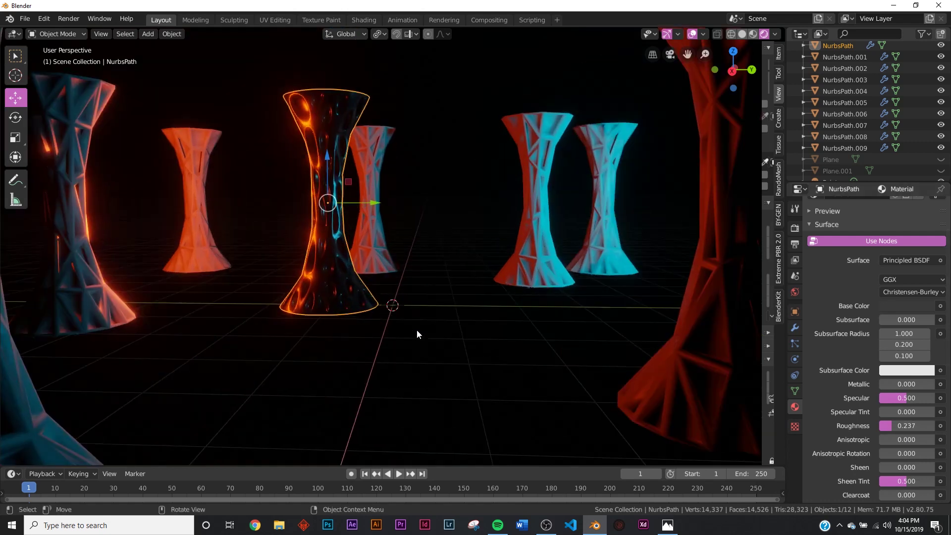
Link the original column's dark glossy material to all the other columns
key(a)
key(ctrl+l)
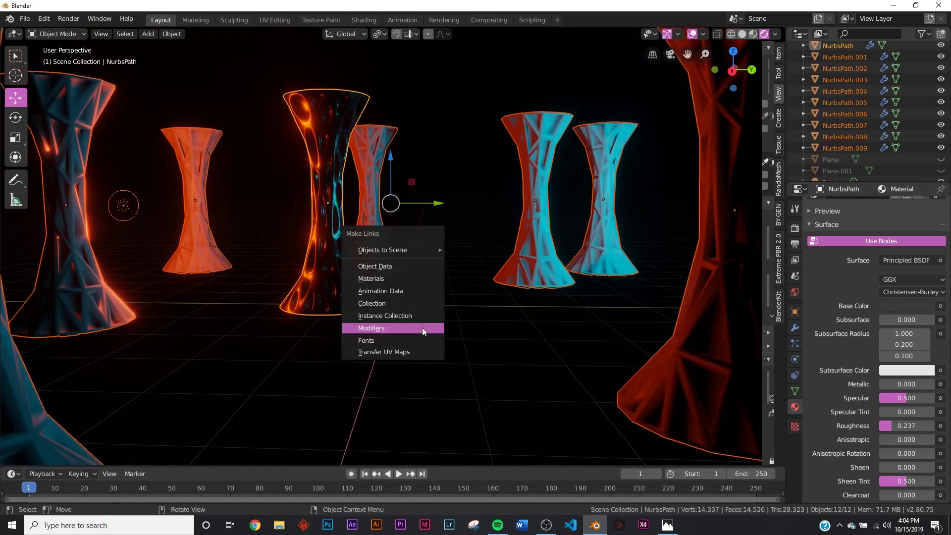
click(399, 283)
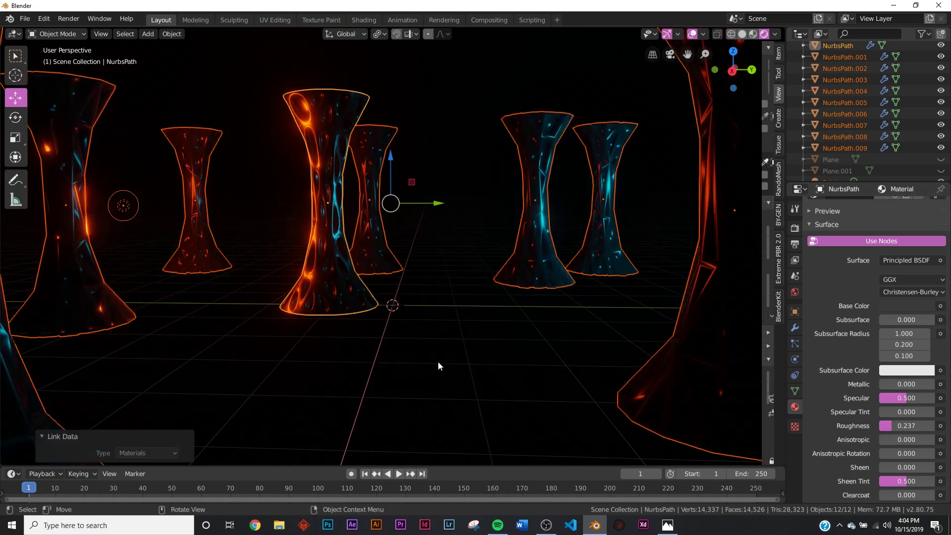
scroll(425, 329, down, 3)
Deselect the columns and unhide the ground plane and the ceiling plane
click(424, 327)
middle_drag(425, 326, 400, 320)
drag(942, 160, 941, 171)
middle_drag(619, 233, 489, 267)
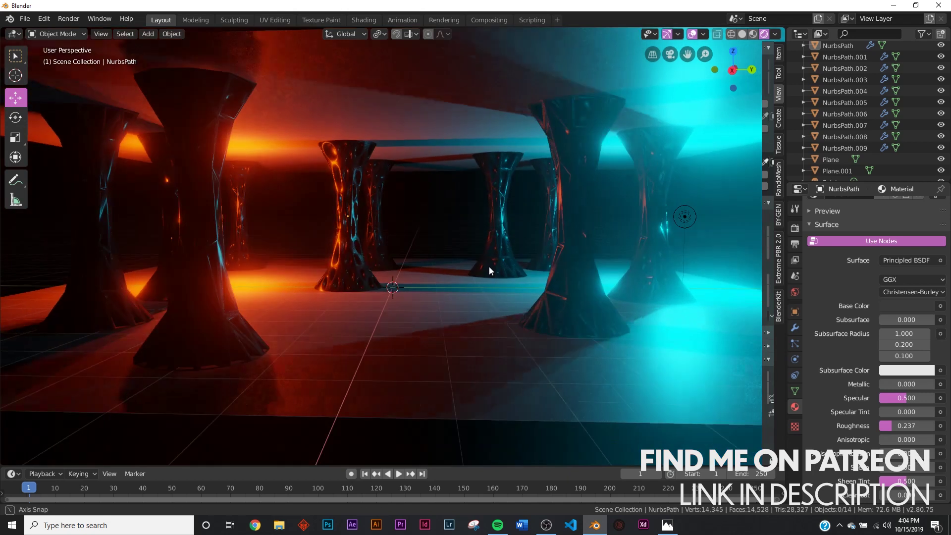
Give the ceiling plane a new material and show it in the Shading workspace with rendered viewport display
click(450, 122)
click(860, 253)
click(365, 20)
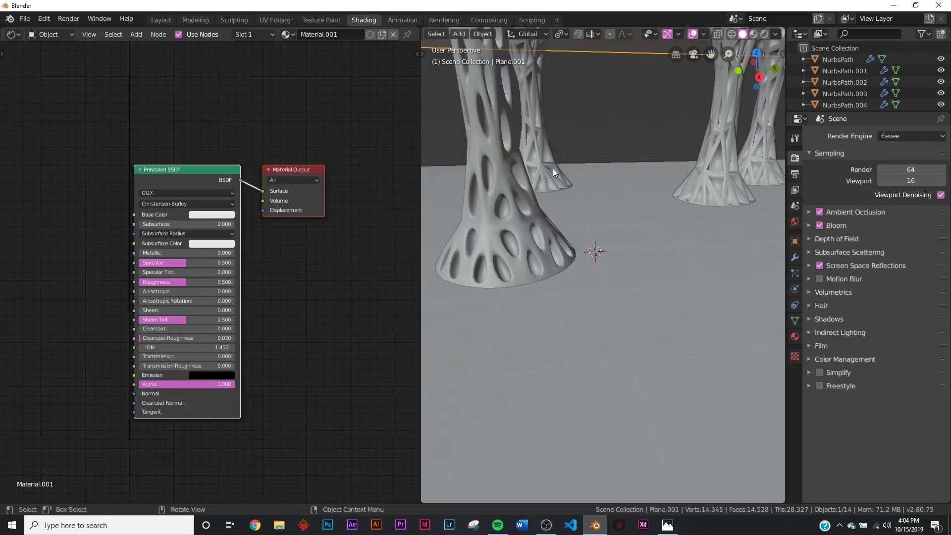
scroll(557, 170, down, 6)
key(z)
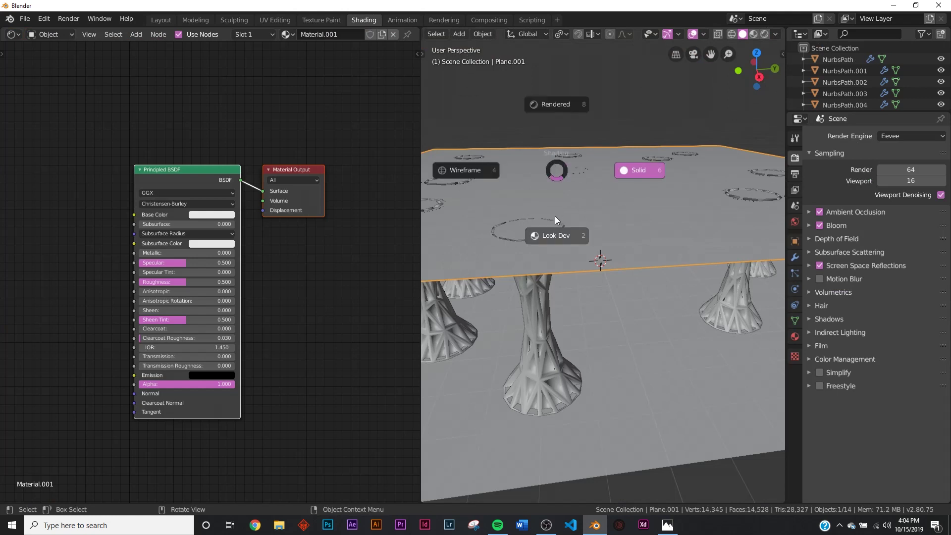
click(556, 104)
Set the ceiling material's roughness to 0 and inspect the reflections among the columns
middle_drag(536, 205, 653, 255)
scroll(653, 254, up, 2)
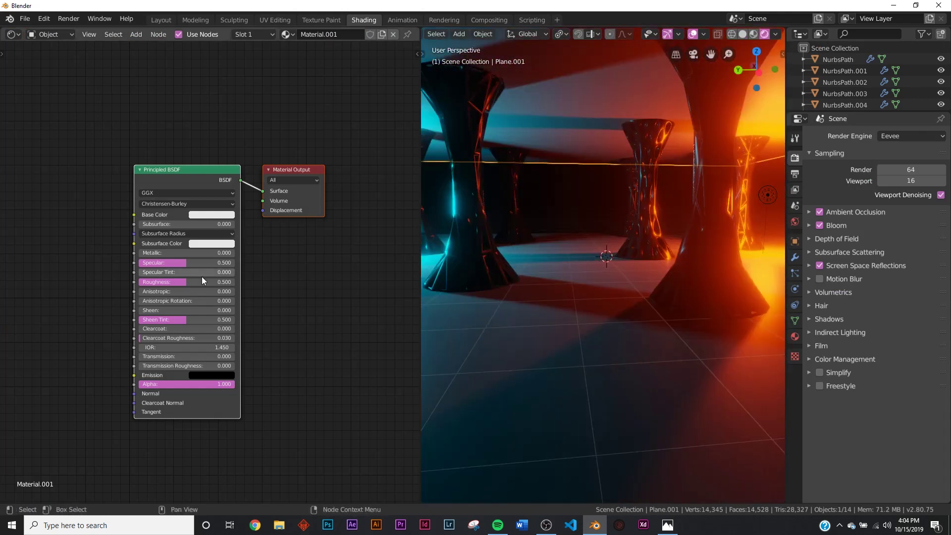
drag(179, 283, 138, 282)
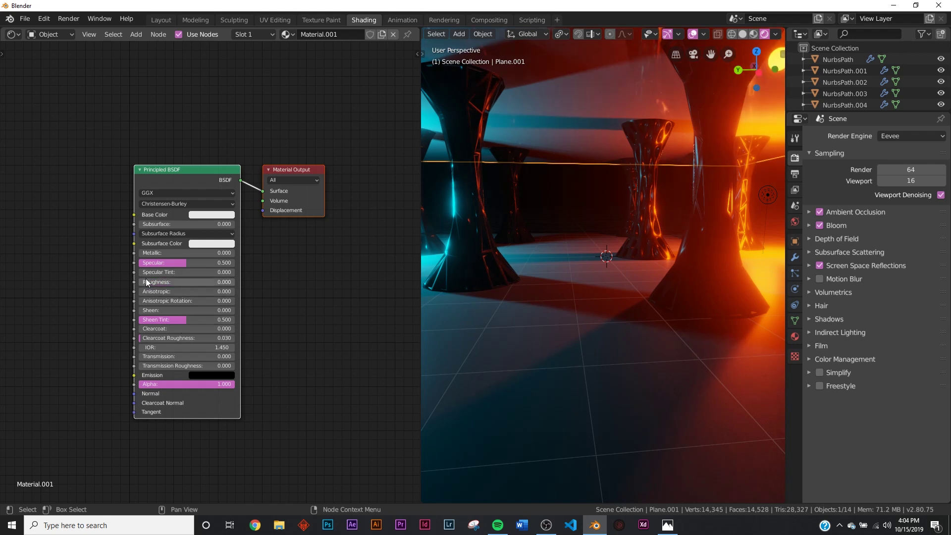
middle_drag(584, 248, 590, 284)
scroll(590, 284, up, 2)
scroll(590, 284, down, 3)
scroll(590, 283, up, 1)
Add a Bump node to the ceiling material and connect it to the Principled BSDF's Normal input
middle_drag(223, 296, 309, 279)
scroll(183, 323, up, 2)
key(shift+a)
click(184, 323)
text(bum)
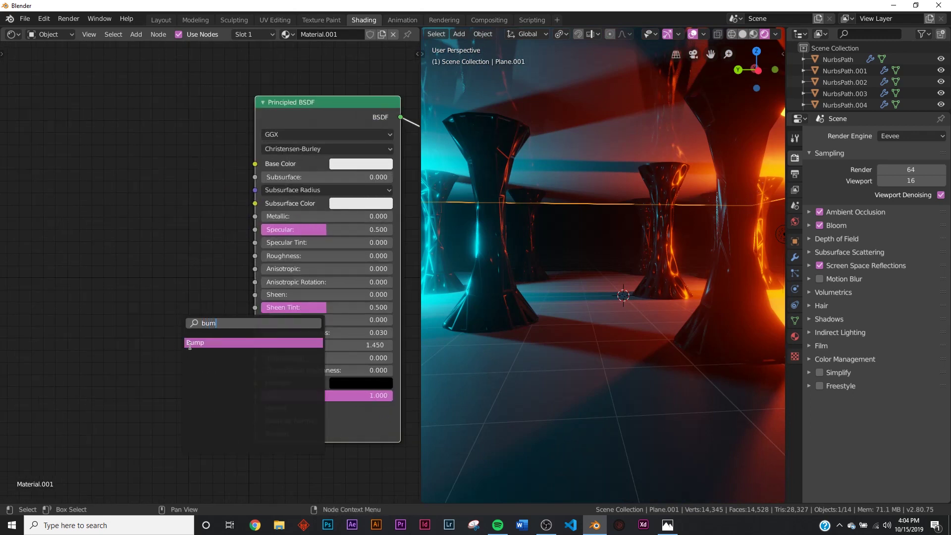
click(189, 345)
click(121, 365)
drag(205, 388, 255, 409)
middle_drag(131, 401, 232, 340)
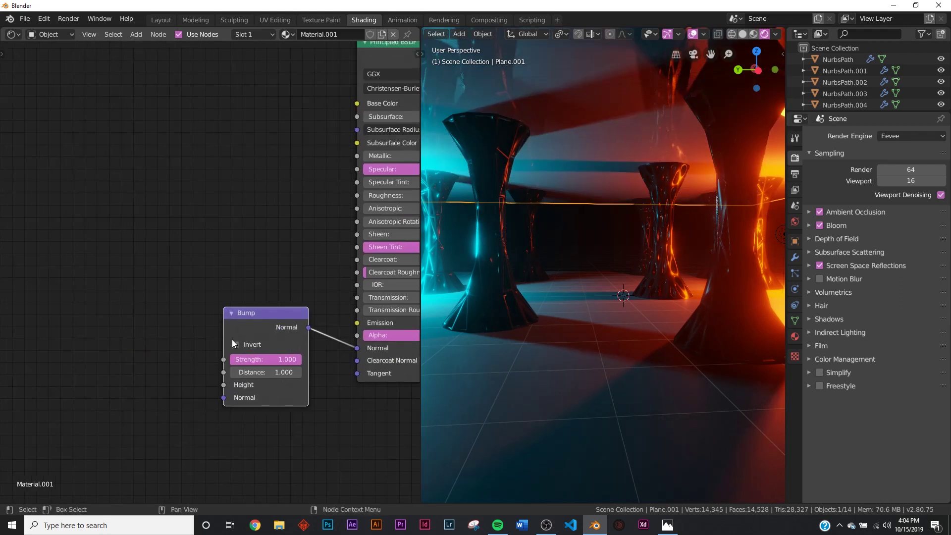
Add a Noise Texture node and connect its Color output to the Bump node's Height input
key(shift+a)
click(148, 352)
text(no)
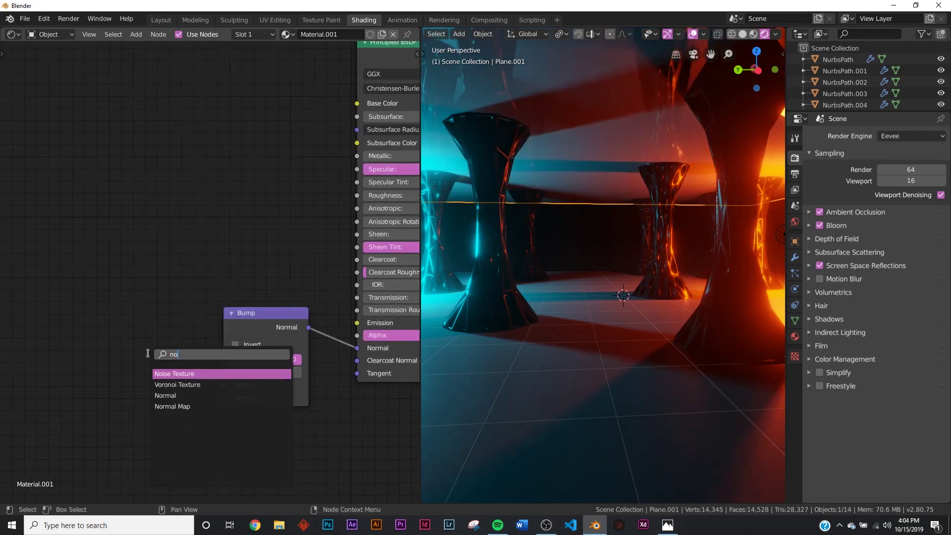
key(Return)
mouse_move(204, 391)
mouse_down()
mouse_move(224, 385)
mouse_move(171, 378)
mouse_up()
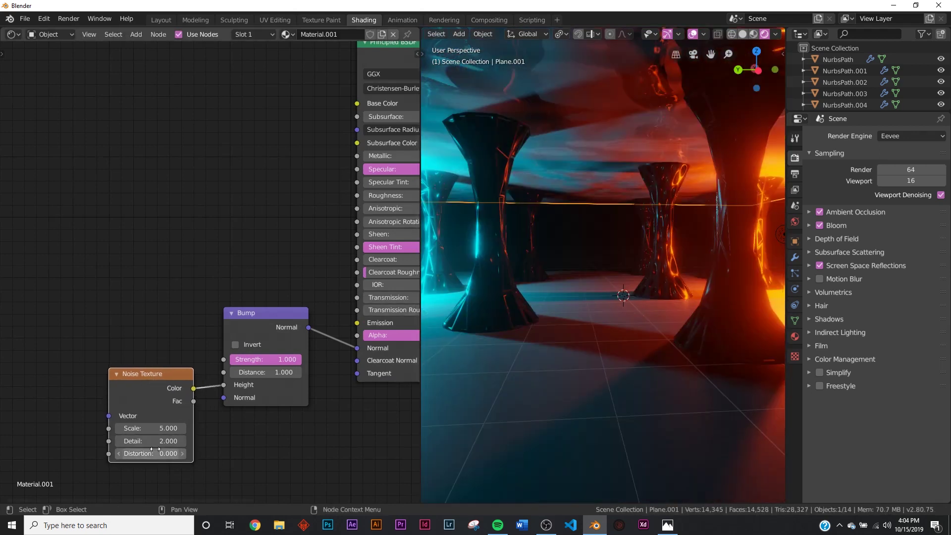
Set the Noise Texture's detail to 0 and its scale to about 19.3
drag(158, 439, 124, 439)
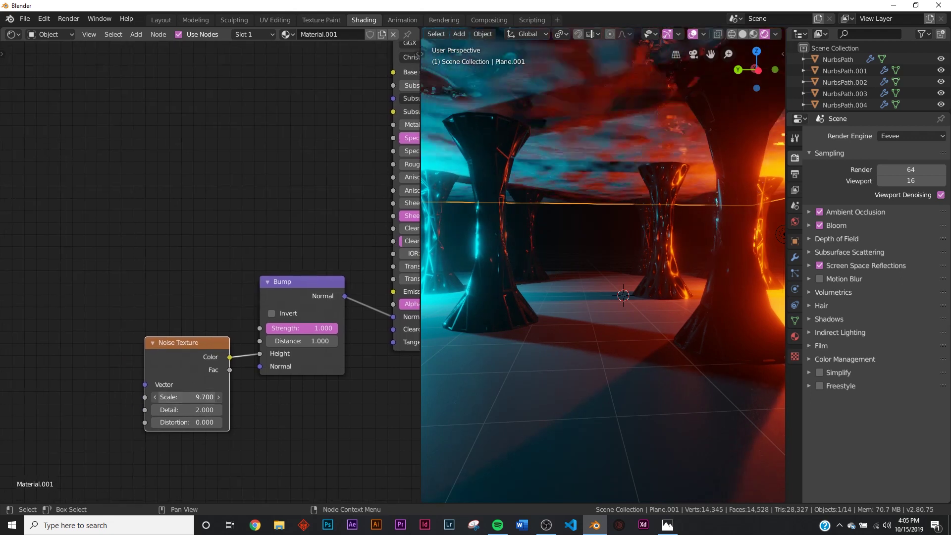
drag(186, 397, 237, 397)
scroll(597, 324, down, 3)
scroll(597, 323, up, 4)
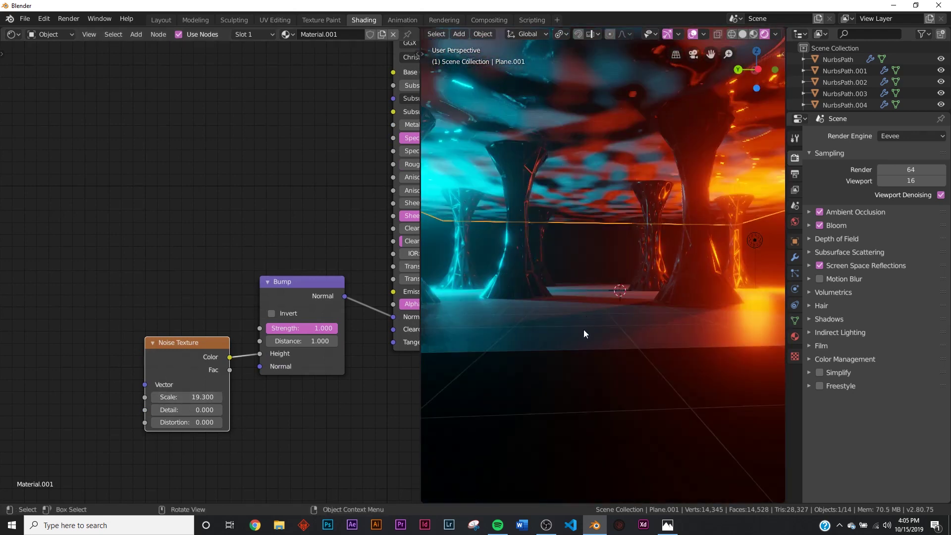
Link the ceiling plane's bumpy material to the ground plane and inspect the floor reflections
click(584, 329)
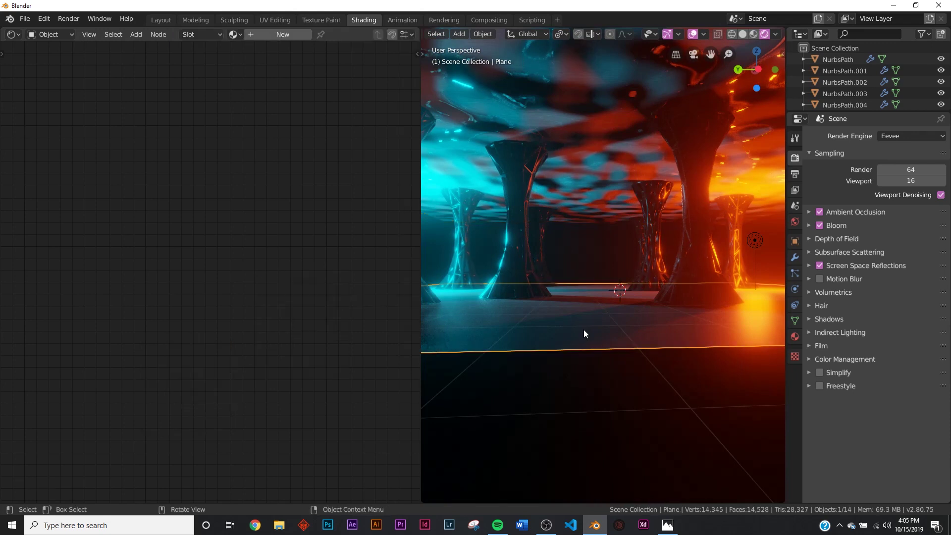
shift+click(596, 148)
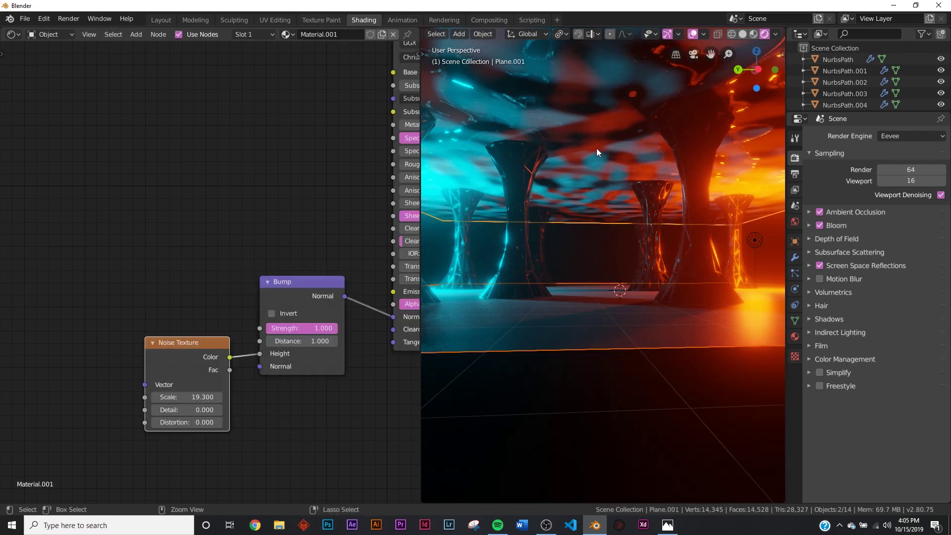
key(ctrl+l)
click(600, 149)
click(609, 380)
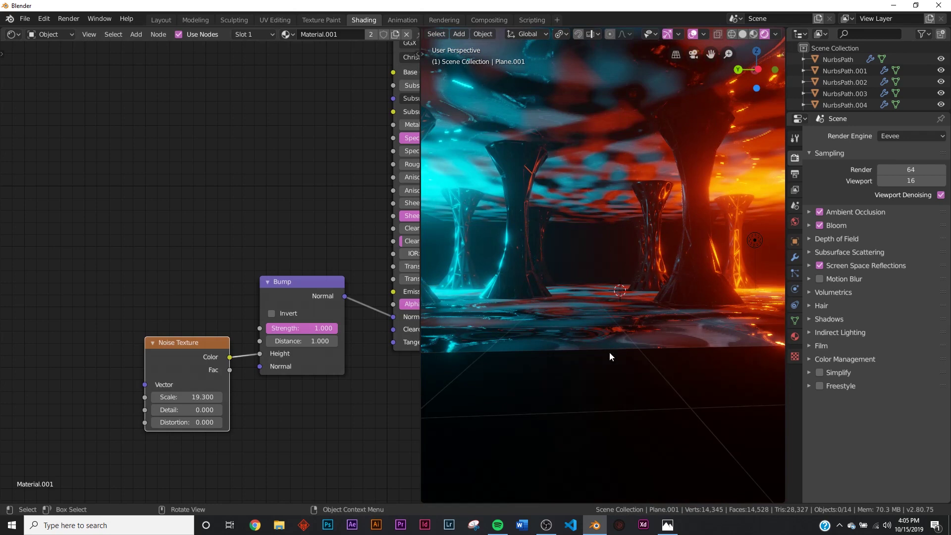
scroll(610, 382, up, 2)
mouse_move(617, 302)
middle_down()
mouse_move(619, 323)
mouse_move(618, 293)
middle_up()
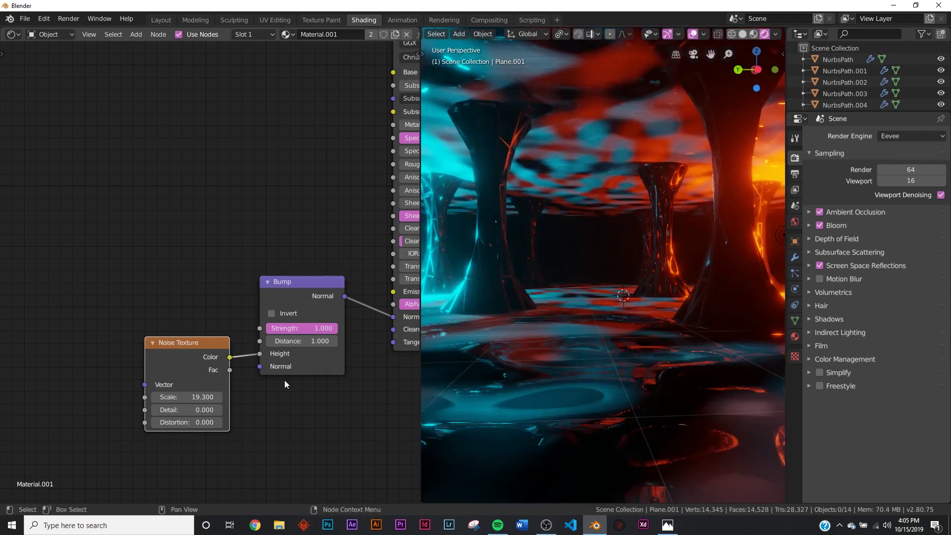
Set the Noise Texture's scale to about 33.7 and the Bump strength to about 0.428
drag(187, 397, 225, 397)
middle_drag(253, 368, 229, 352)
drag(296, 315, 252, 315)
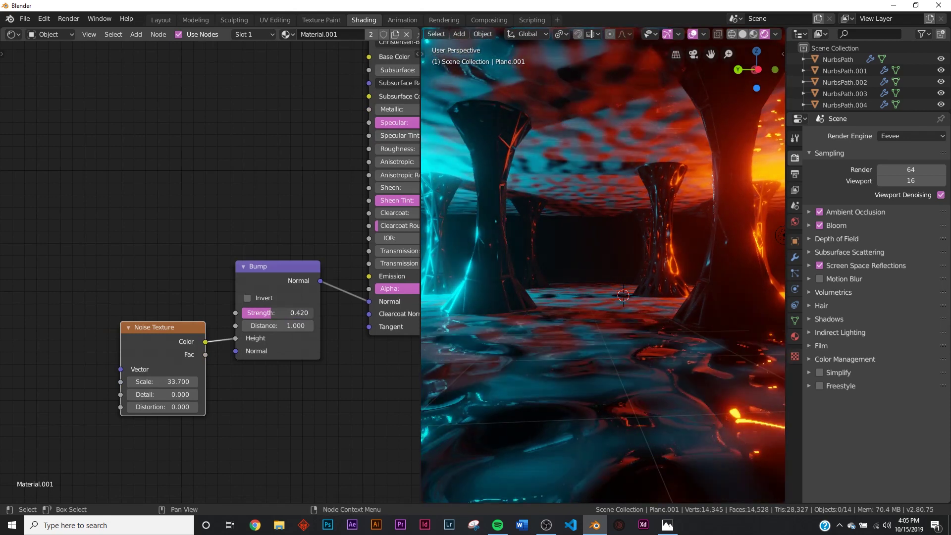
Select the ground plane, darken the shared floor and ceiling material's base color to near black, and return to the Layout workspace
click(161, 20)
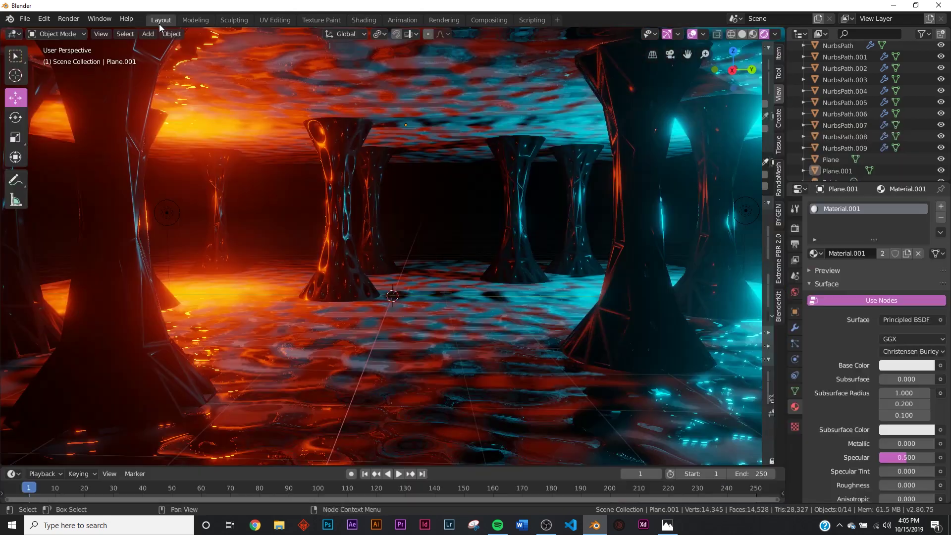
click(429, 447)
click(304, 19)
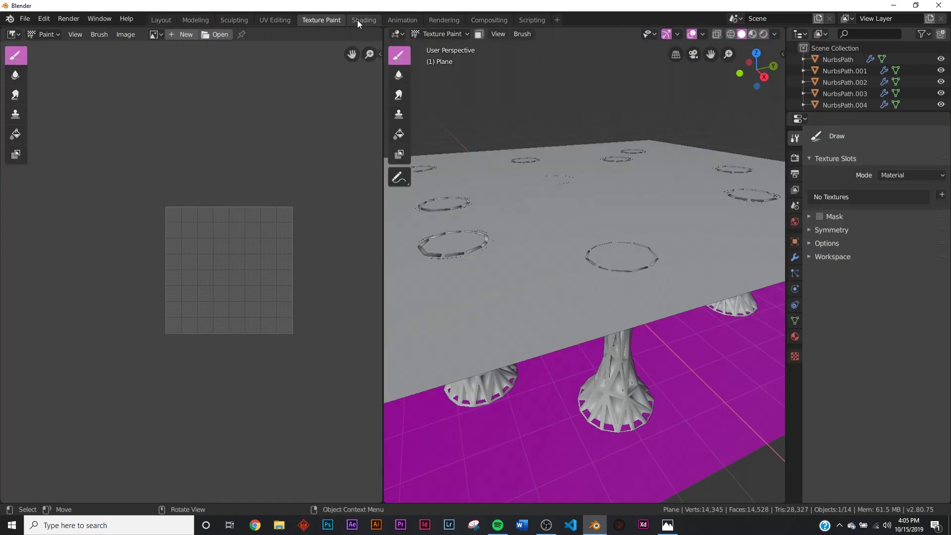
click(362, 20)
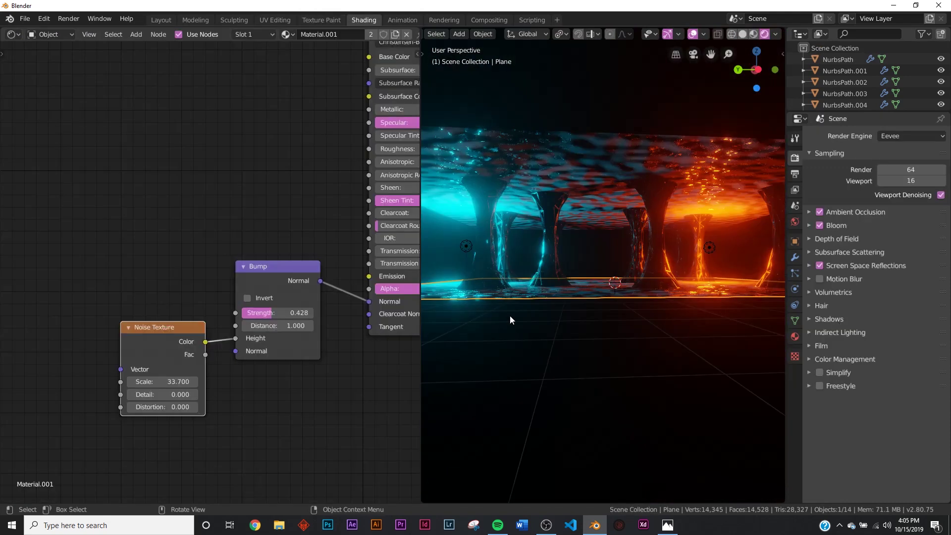
middle_drag(385, 300, 232, 451)
click(316, 204)
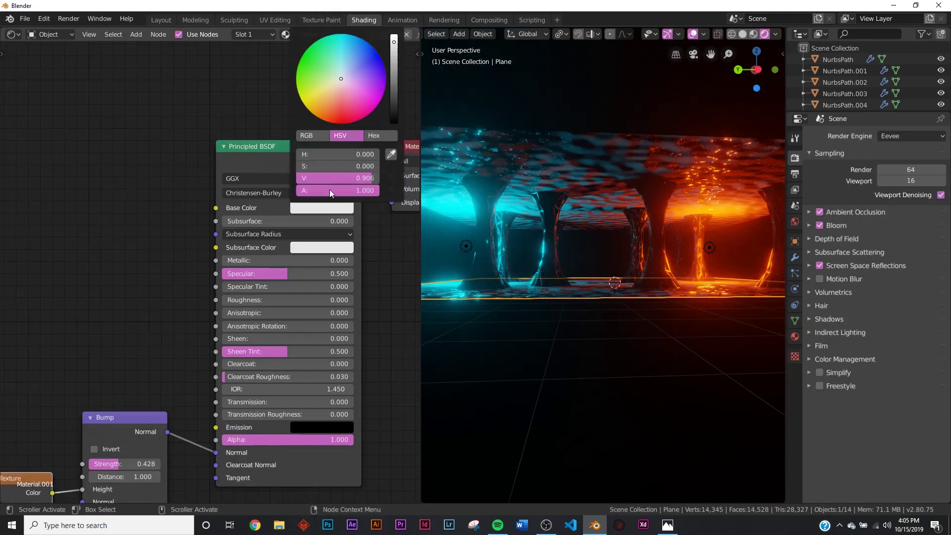
drag(394, 74, 395, 84)
middle_drag(590, 270, 588, 297)
click(335, 209)
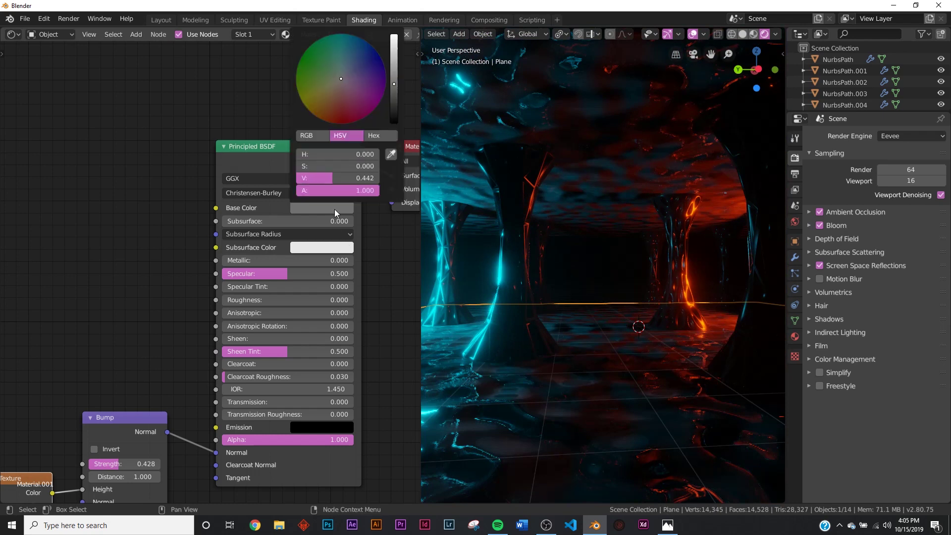
drag(394, 83, 394, 104)
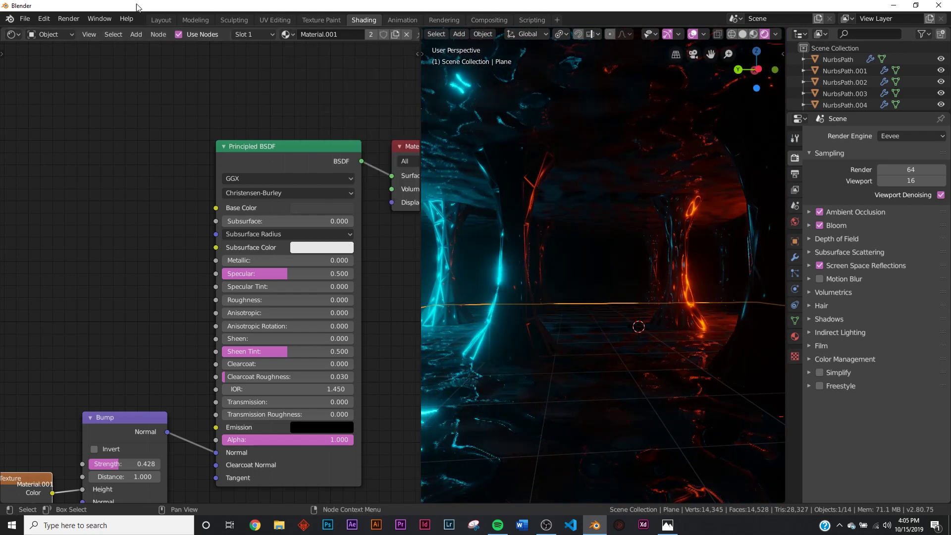
click(161, 20)
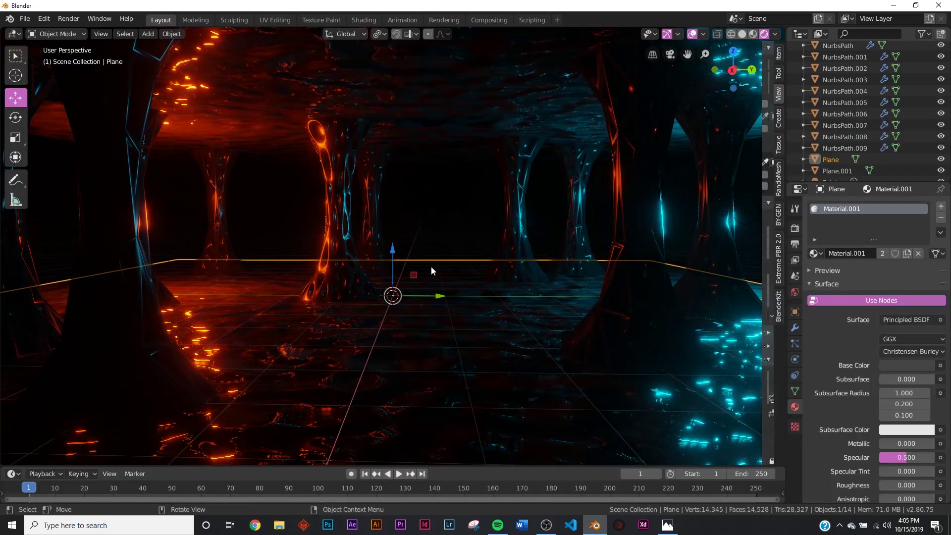
key(shift+a)
mouse_move(433, 241)
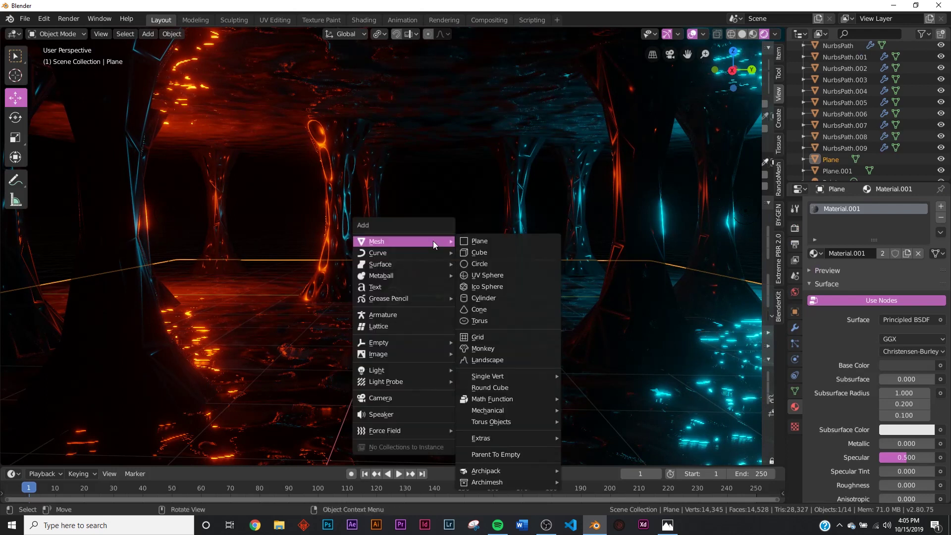
click(469, 243)
key(Delete)
Add a cube at the world origin and scale it uniformly by 8
key(shift+a)
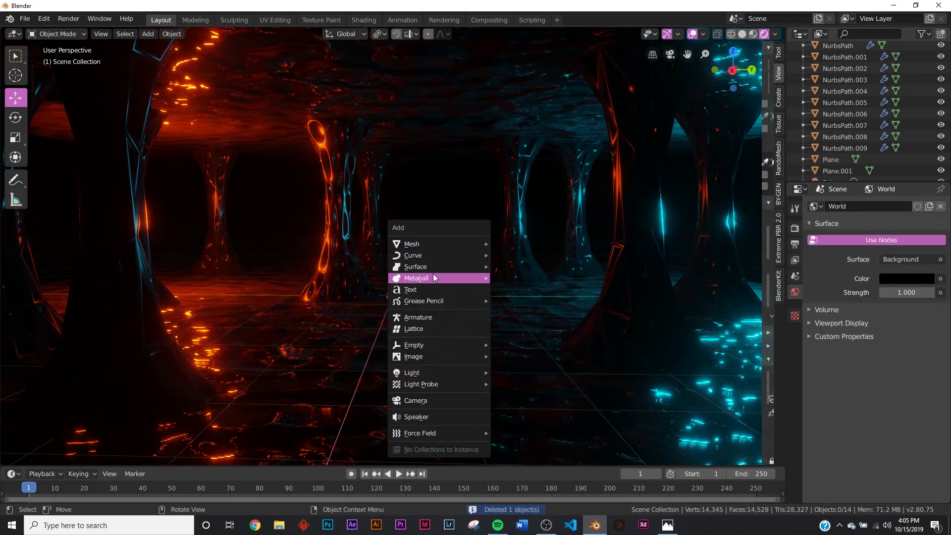
mouse_move(428, 245)
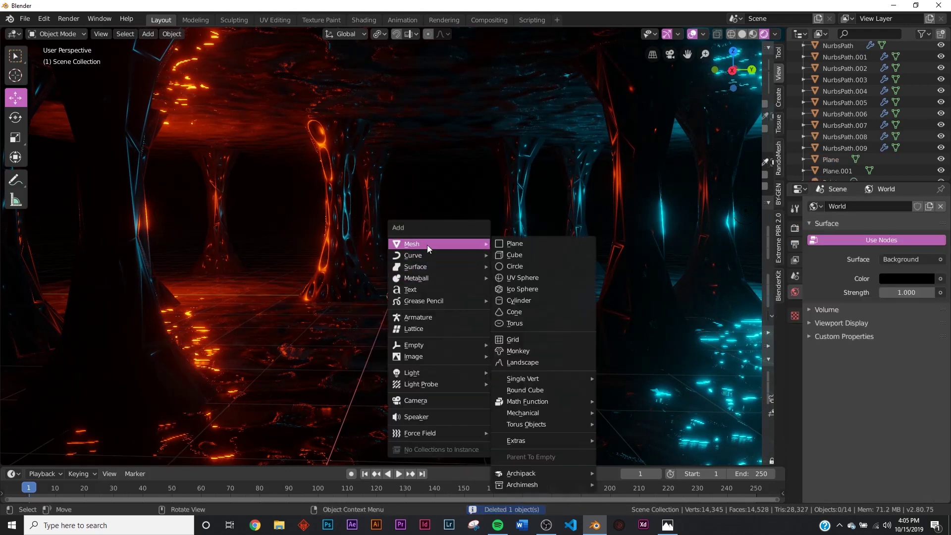
click(528, 261)
scroll(475, 290, down, 5)
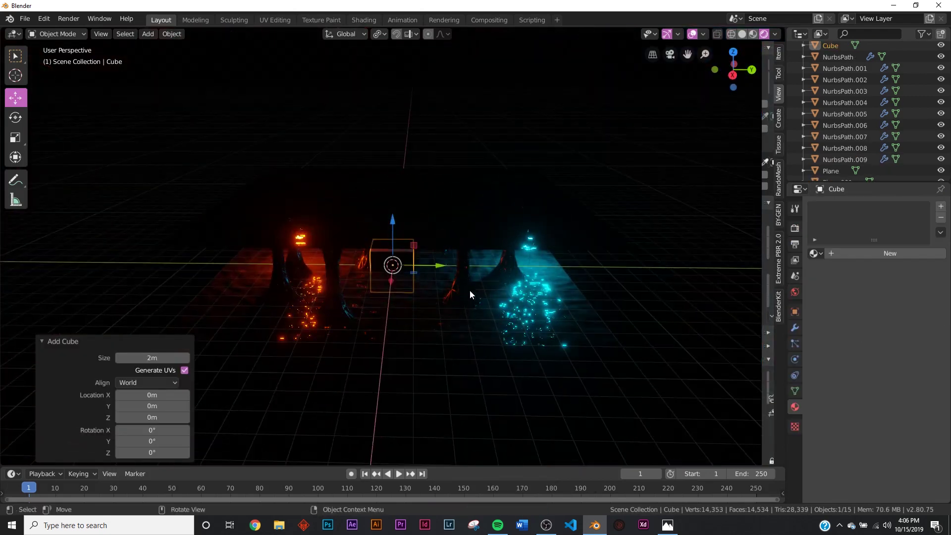
key(s)
key(8)
key(Return)
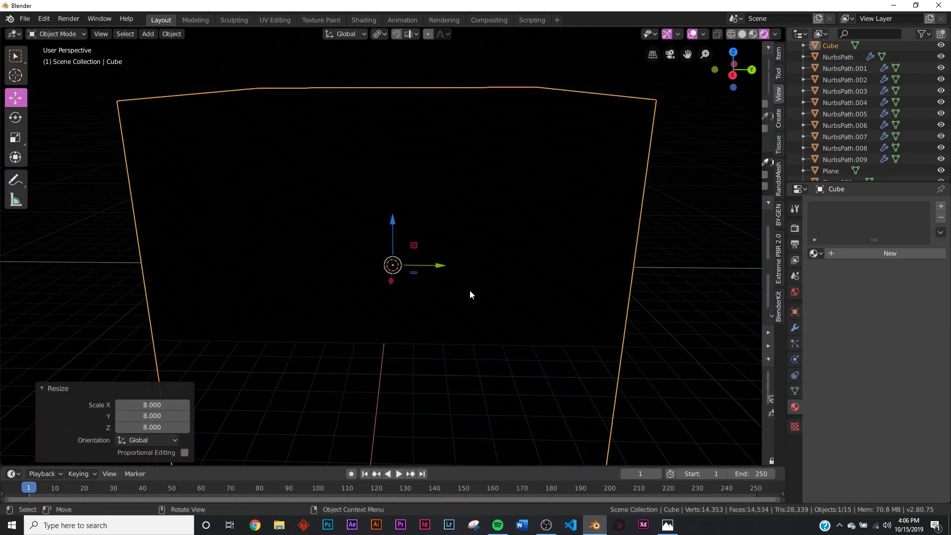
In wireframe display, flatten the cube vertically around the columns, raise it about 1.58 m, and scale it by about 0.636 in Z
click(15, 137)
key(z)
click(409, 196)
middle_drag(409, 196, 407, 179)
drag(392, 222, 393, 191)
click(24, 101)
click(15, 157)
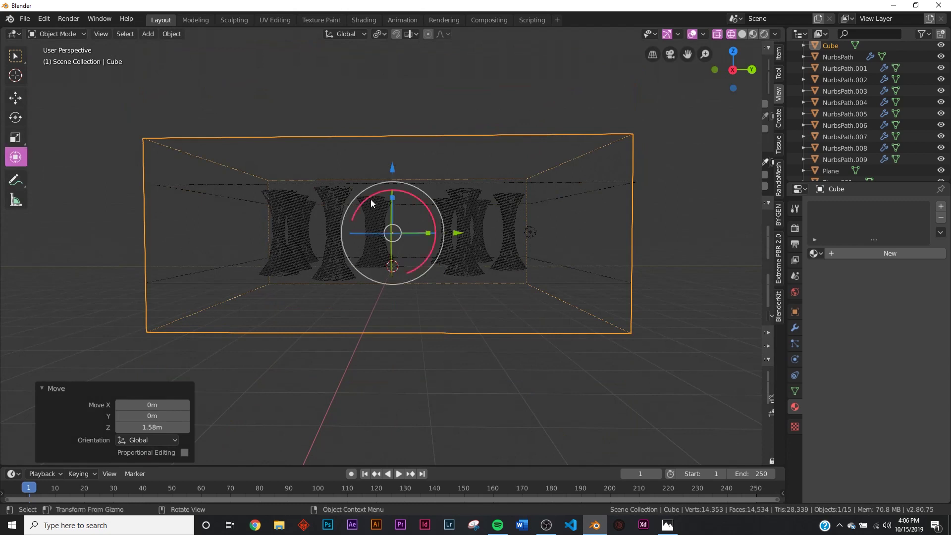
drag(394, 197, 395, 211)
key(ctrl+a)
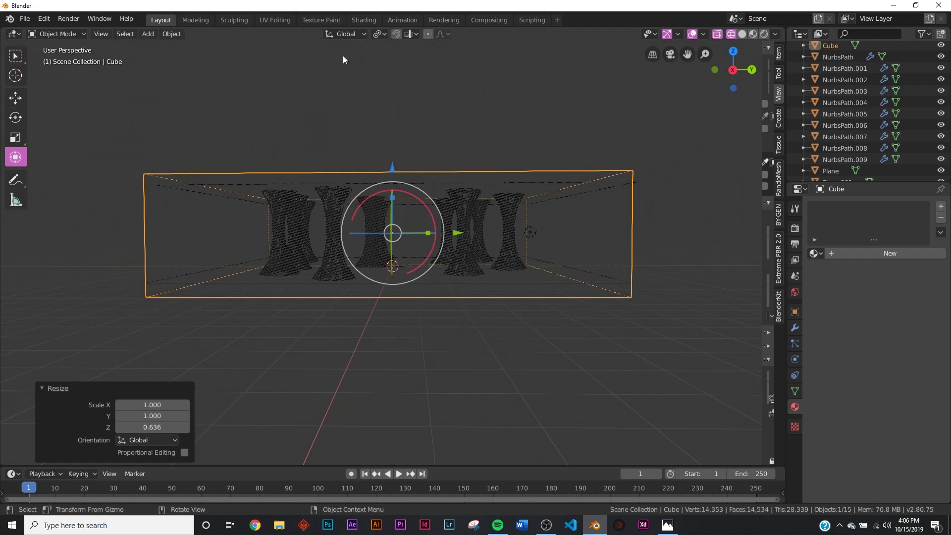
key(Tab)
middle_drag(382, 154, 433, 192)
key(Tab)
mouse_move(389, 232)
middle_down()
mouse_move(386, 275)
mouse_move(388, 228)
mouse_move(390, 243)
middle_up()
scroll(387, 229, up, 4)
Give the cube a new material in the Shading workspace and delete its Principled BSDF node
click(363, 20)
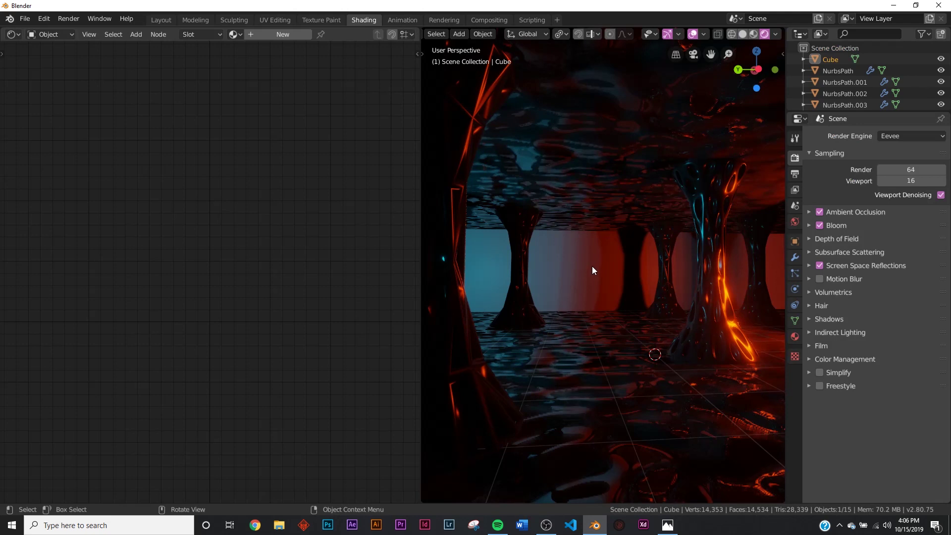
click(269, 38)
click(257, 149)
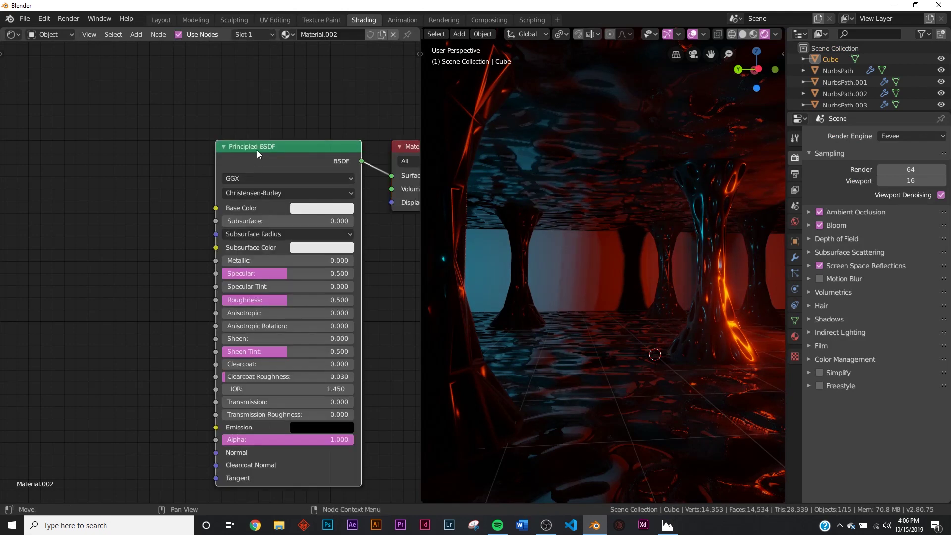
key(x)
middle_drag(253, 162, 204, 167)
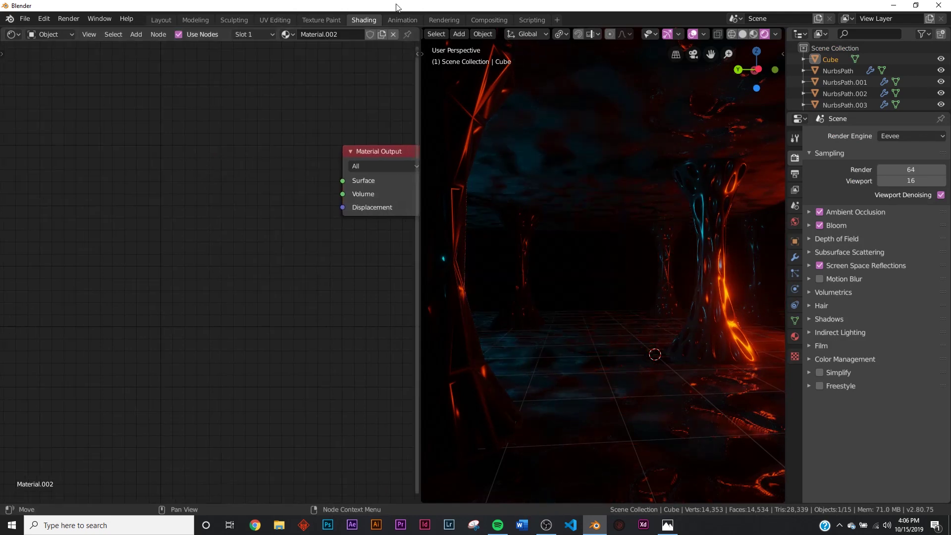
Add a Principled Volume node and connect it to the Material Output's Volume input
key(shift+a)
click(251, 182)
text(prin vol)
key(Return)
click(277, 218)
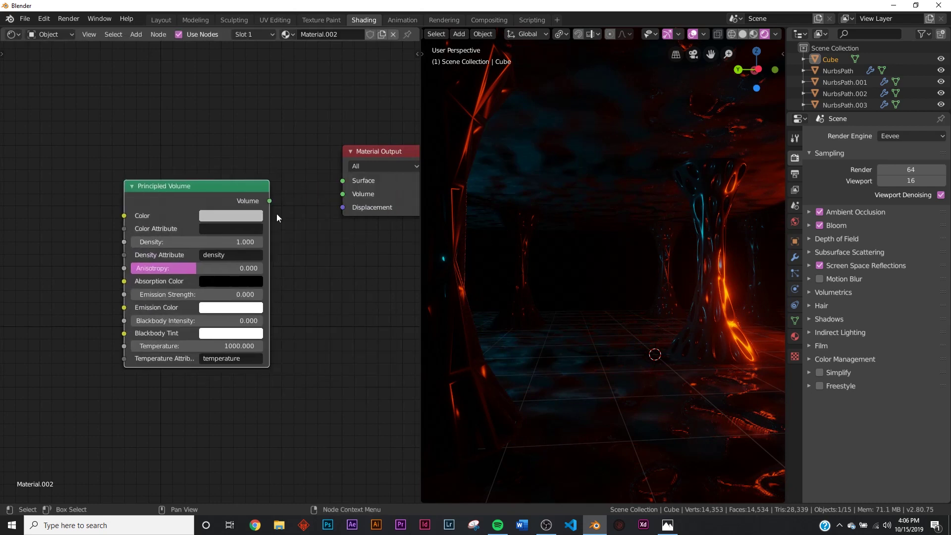
drag(269, 201, 342, 193)
Open the Principled Volume's density value for editing
click(213, 243)
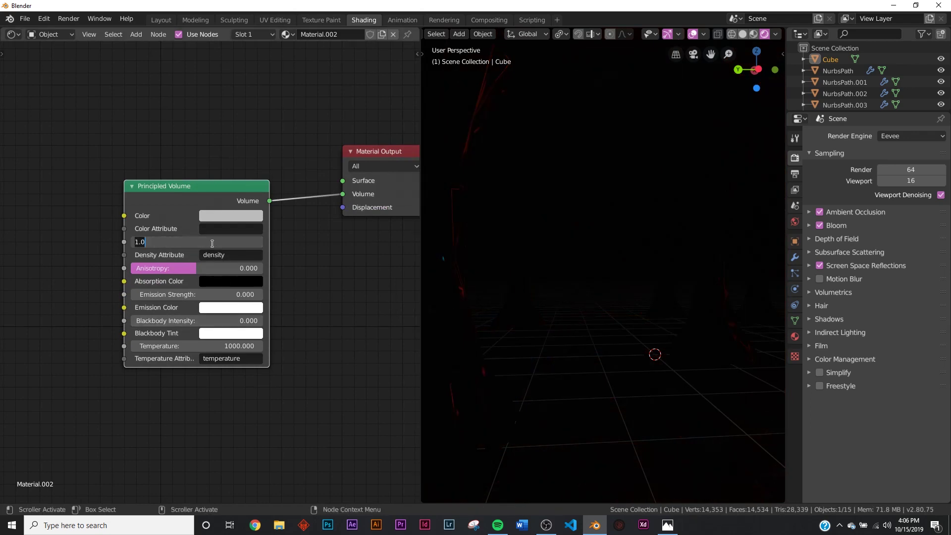
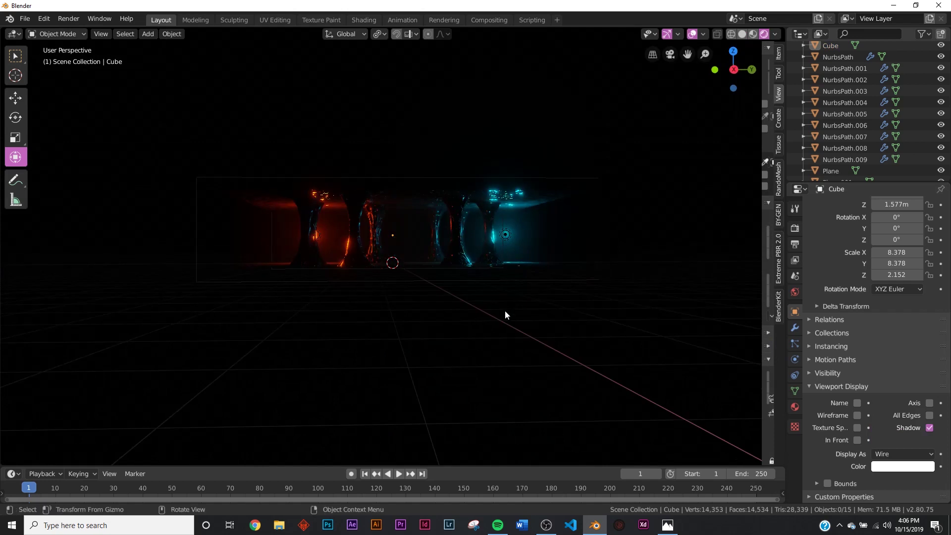
In solid display, add a camera and align it to a low view looking between the columns
key(z)
click(624, 312)
scroll(486, 308, up, 5)
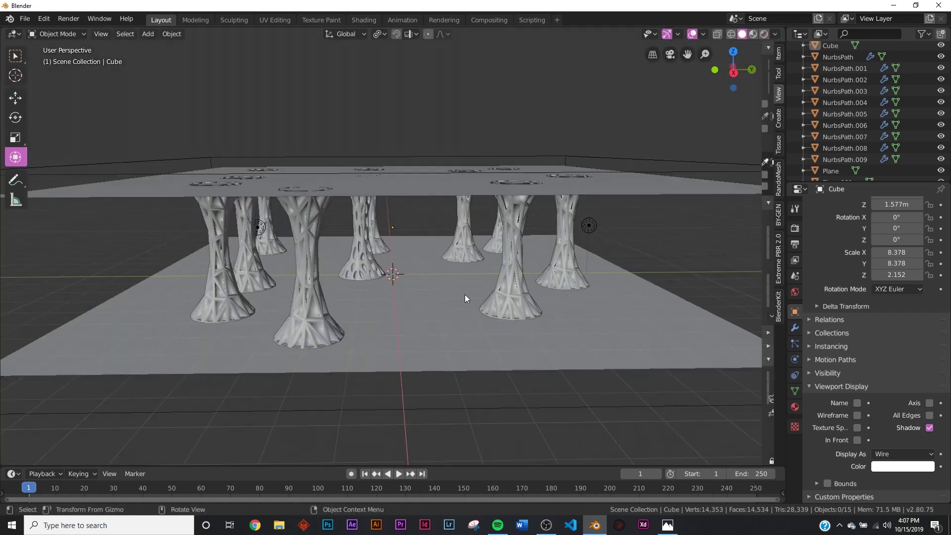
middle_drag(445, 280, 444, 274)
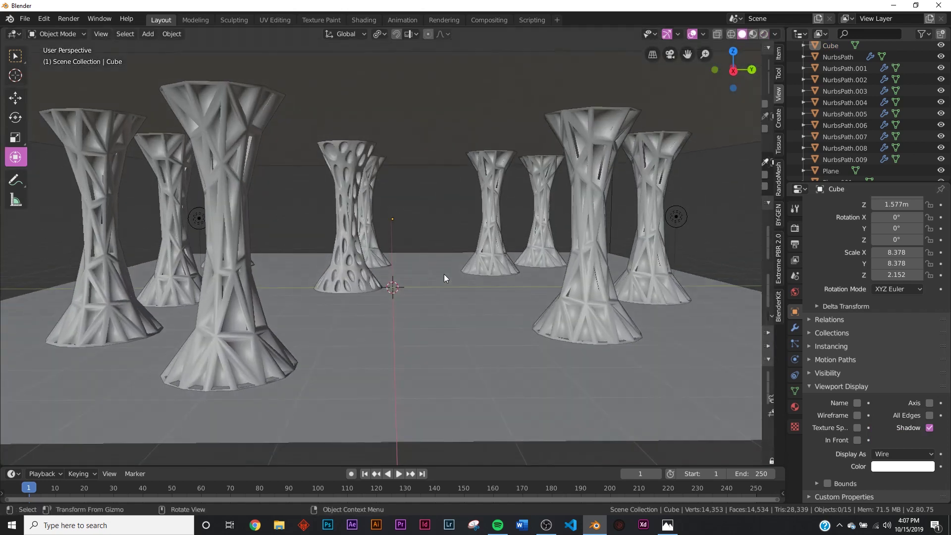
key(shift+a)
mouse_move(444, 275)
click(414, 429)
shift+middle_drag(434, 323, 437, 341)
scroll(436, 342, up, 2)
key(ctrl+alt+KP_0)
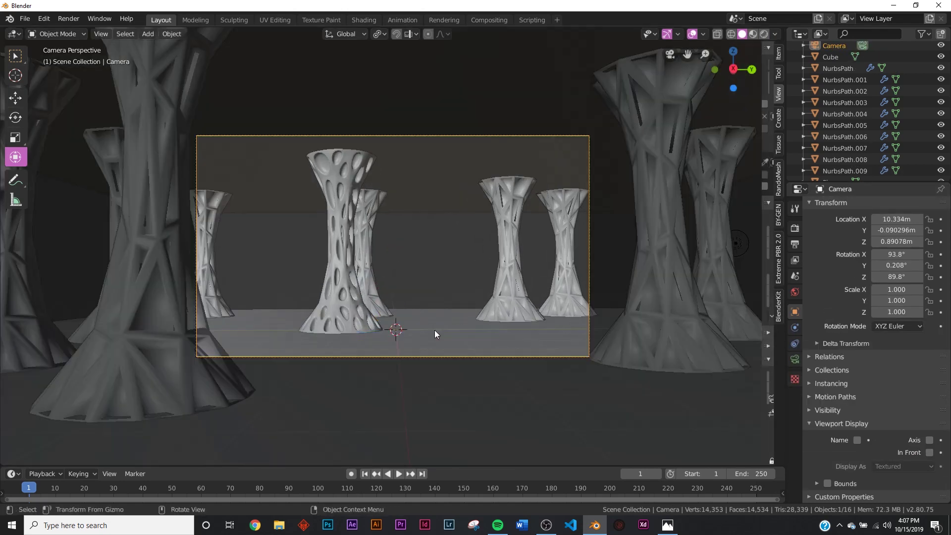
Lower the camera to a Z location of about 0.42 m and shift it to about 0.23 m in Y
key(g)
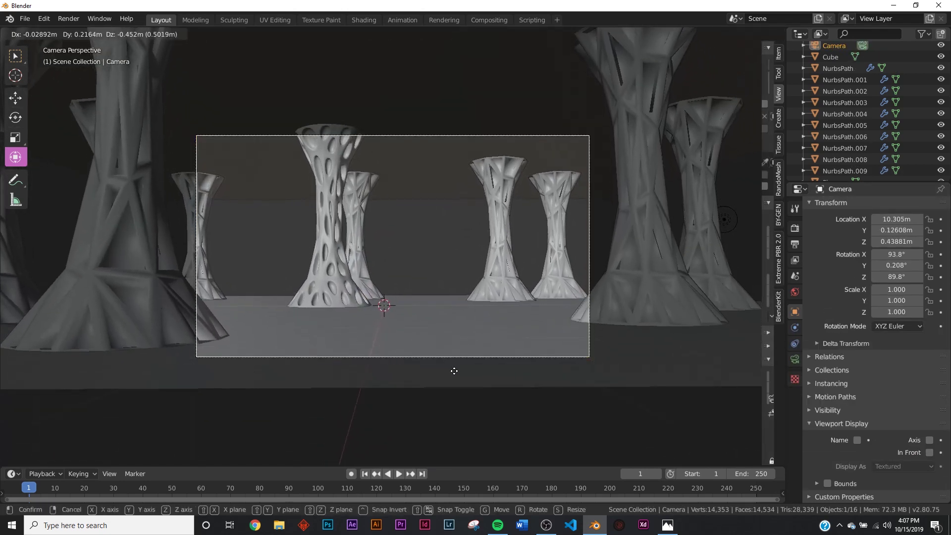
click(452, 366)
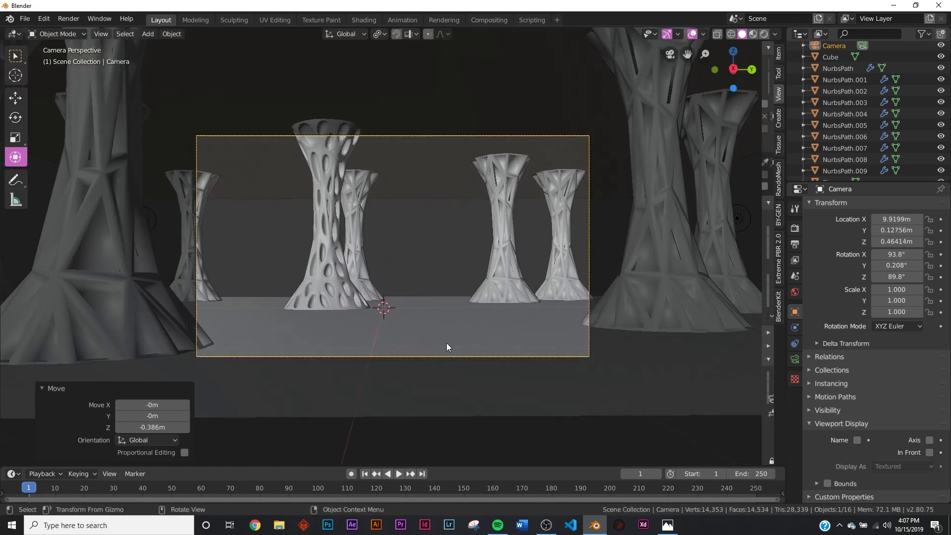
key(g)
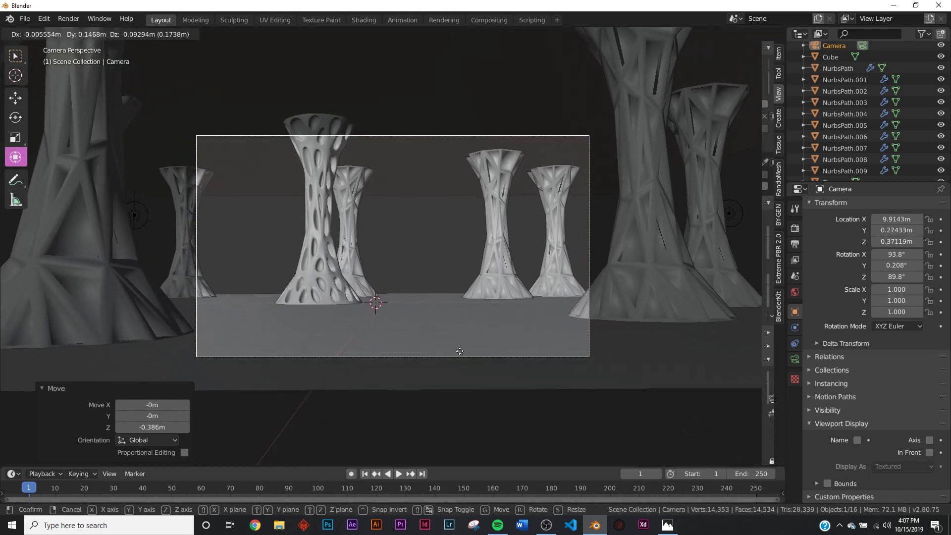
click(456, 347)
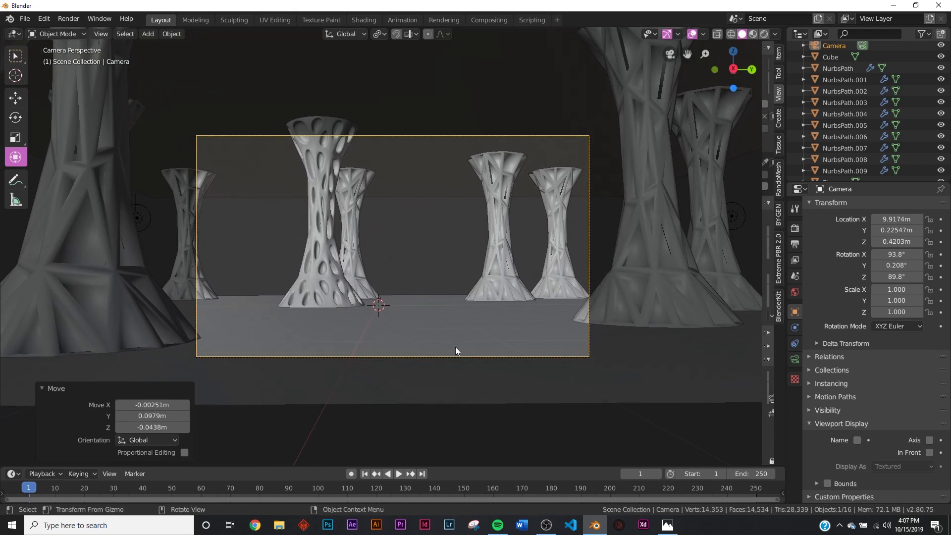
In rendered display, reframe the camera by moving it about 0.22 m in Y and -0.04 m in Z
scroll(461, 361, up, 3)
key(z)
scroll(418, 352, down, 2)
scroll(422, 350, up, 2)
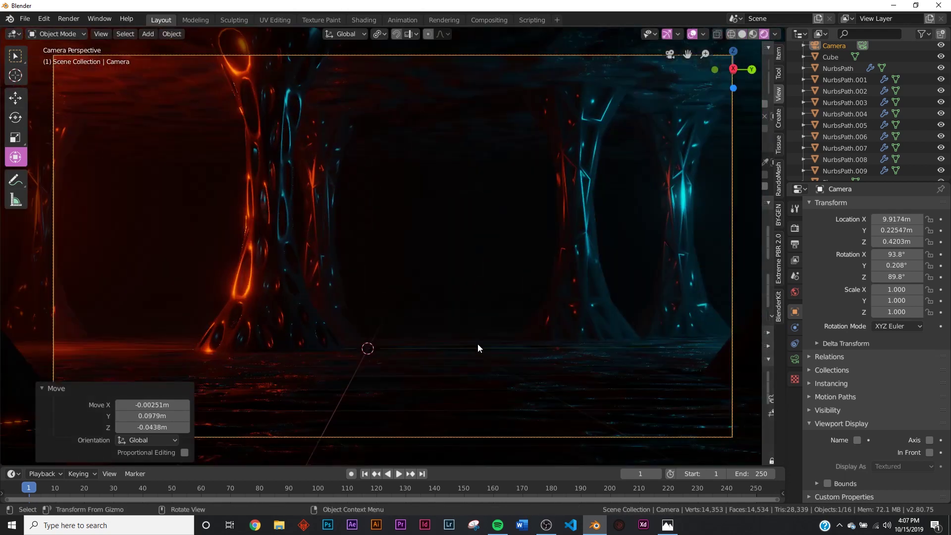
click(796, 361)
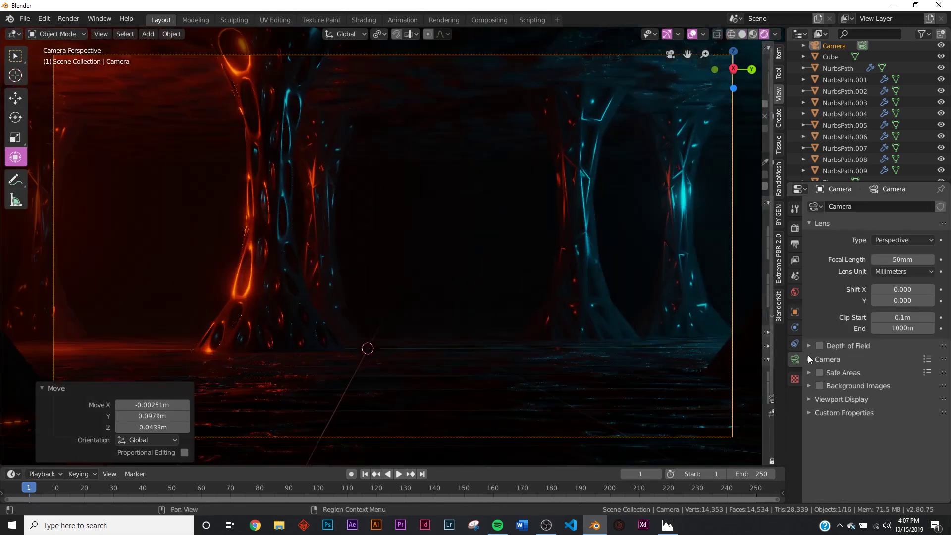
click(441, 288)
scroll(442, 291, down, 3)
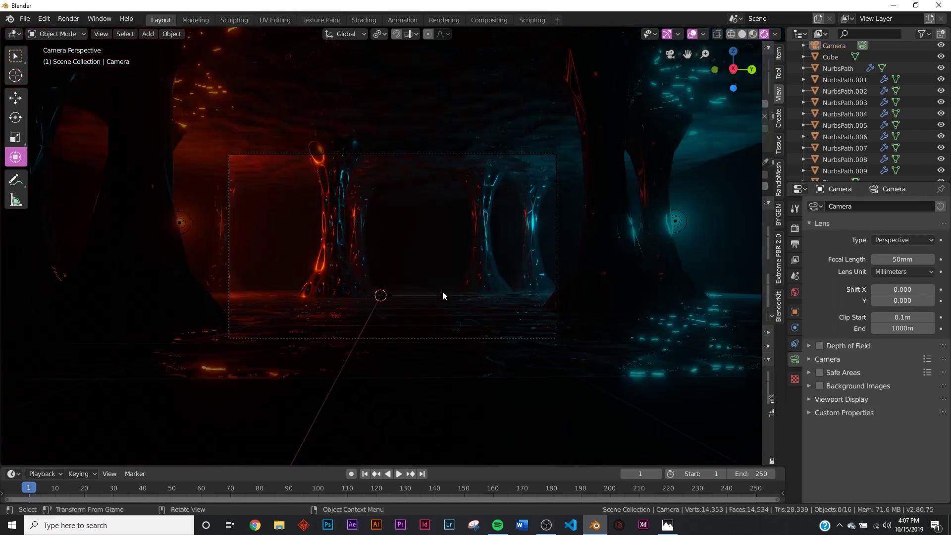
key(z)
key(Escape)
scroll(433, 243, up, 4)
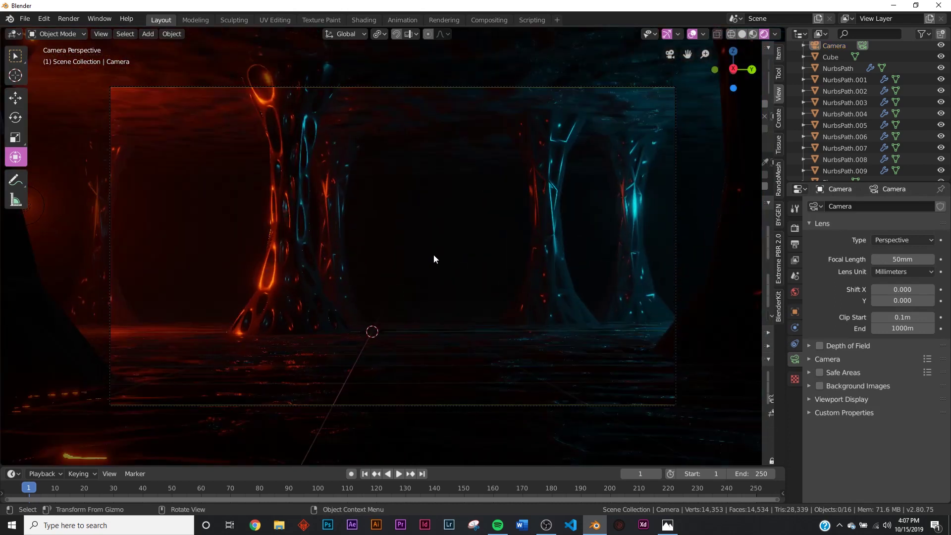
click(829, 46)
key(g)
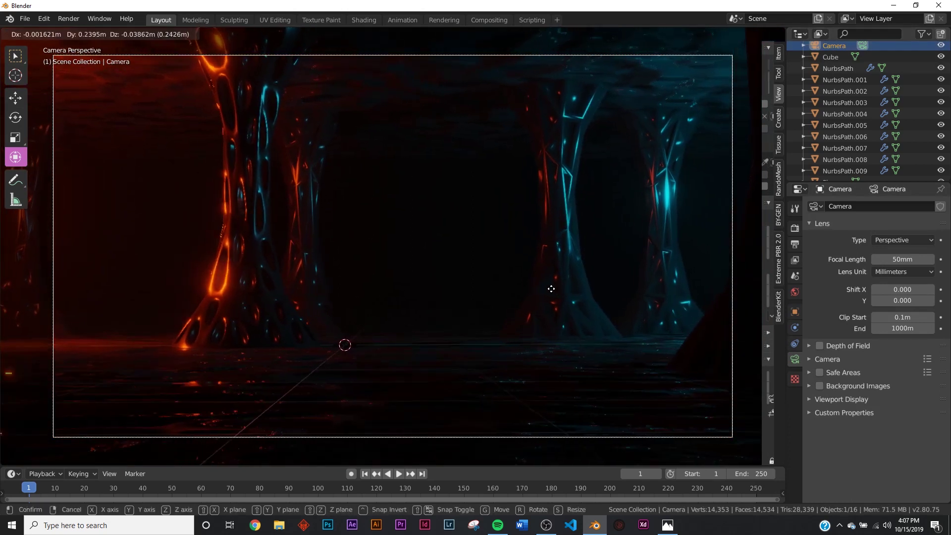
click(550, 287)
scroll(552, 288, down, 1)
scroll(837, 129, down, 3)
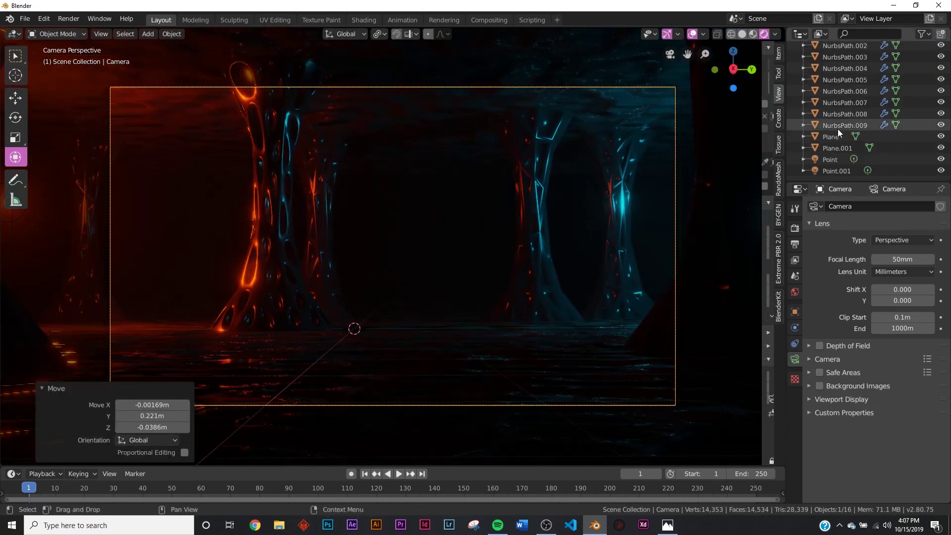
click(834, 159)
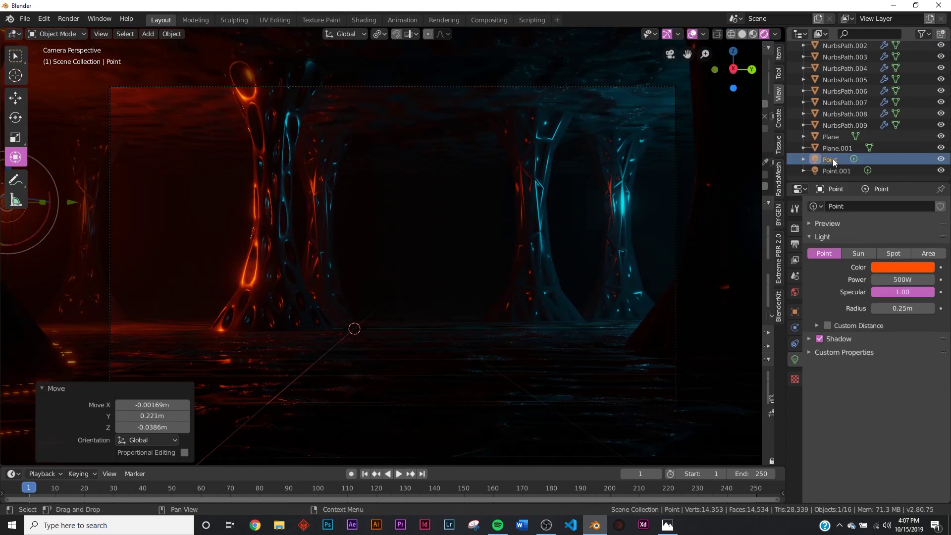
key(g)
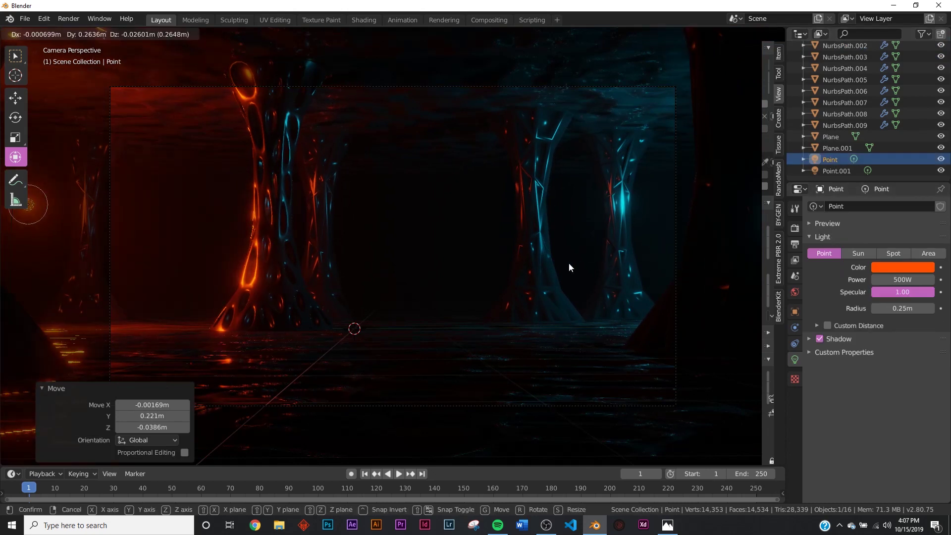
key(Escape)
Set the power of the cyan point light, Point.001, to 1000 W
click(825, 171)
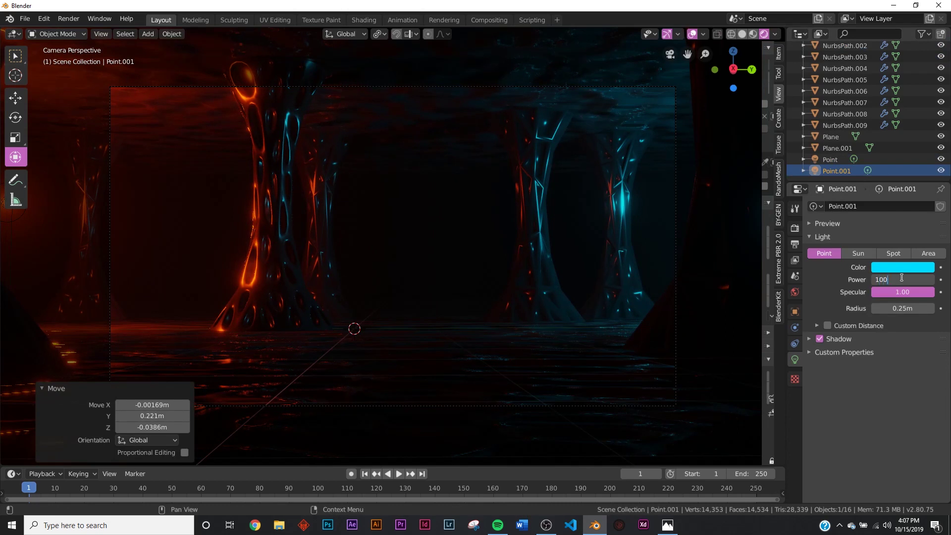
click(902, 278)
text(1000)
key(Return)
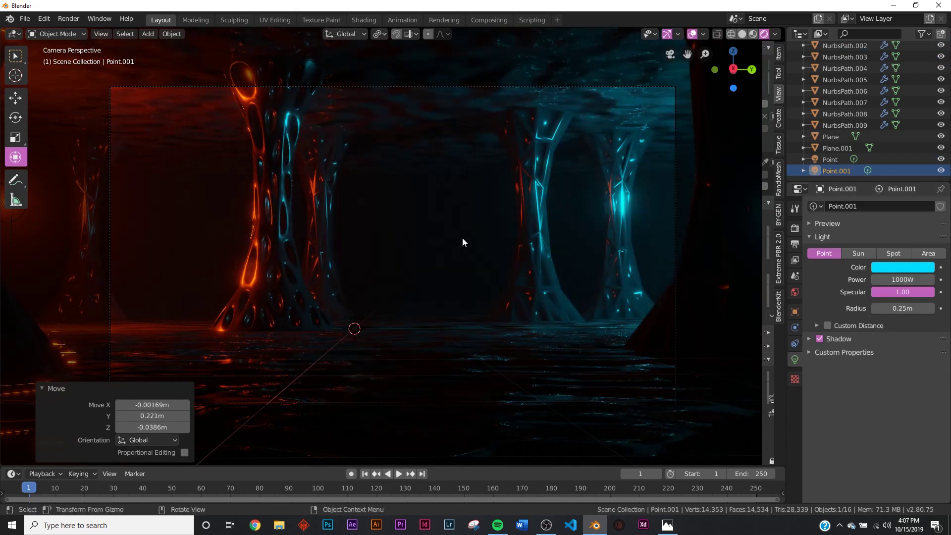
Darken the base color of the columns' Principled BSDF in the Shading workspace, checking it through the camera view
click(552, 255)
click(358, 20)
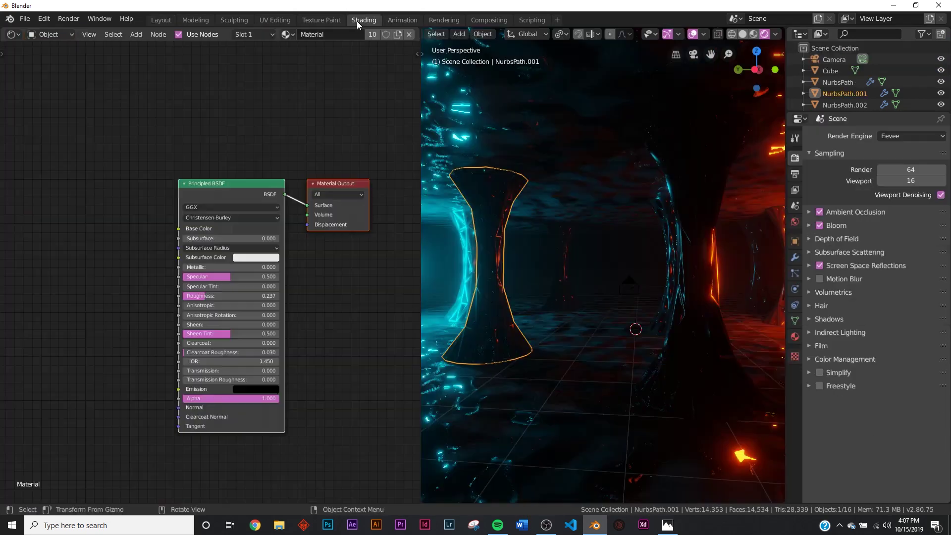
click(263, 227)
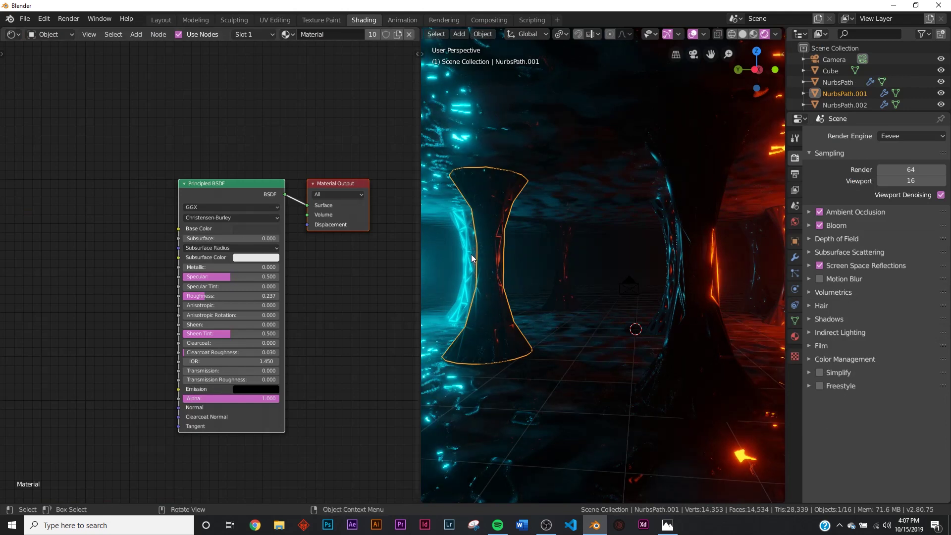
key(KP_0)
scroll(564, 223, up, 5)
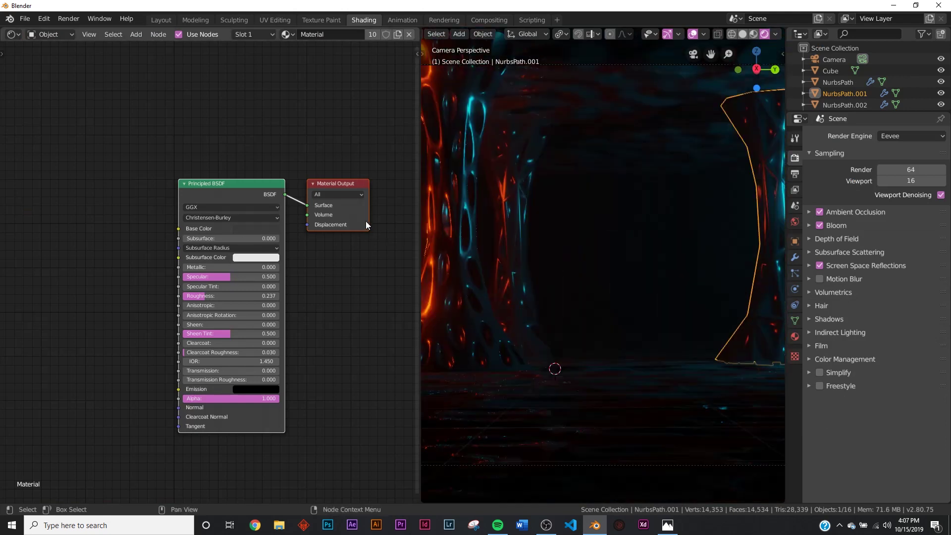
click(263, 229)
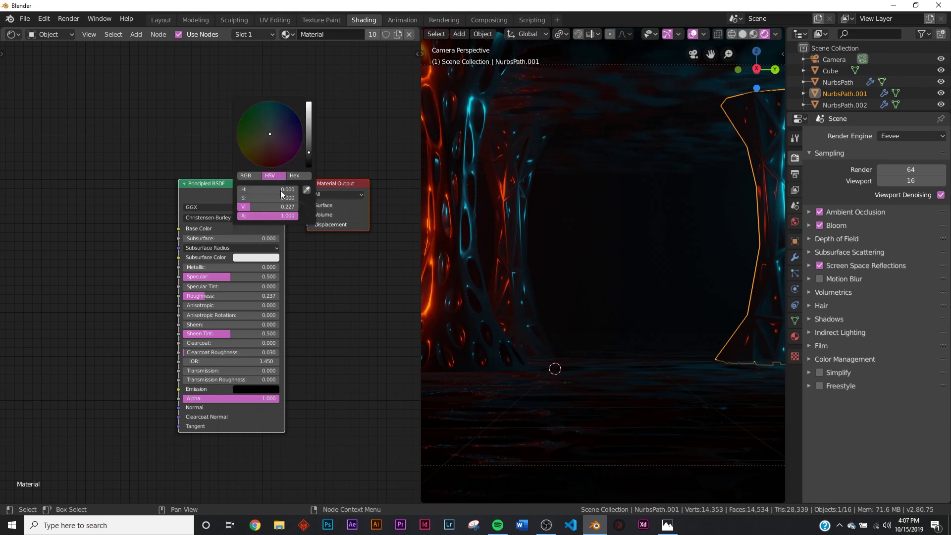
drag(309, 157, 309, 159)
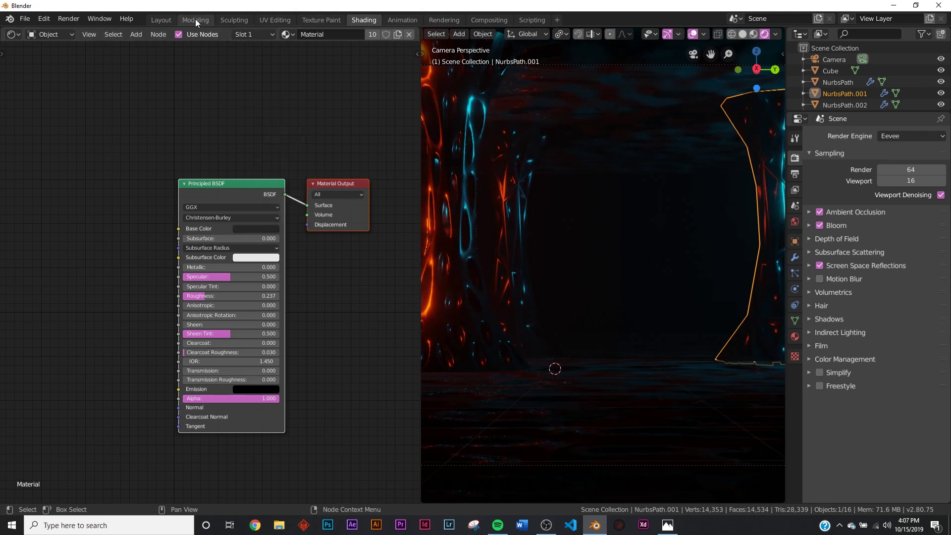
Back in the Layout workspace, move the cyan point light about -1.5 m in Y, closer to the middle columns
click(158, 20)
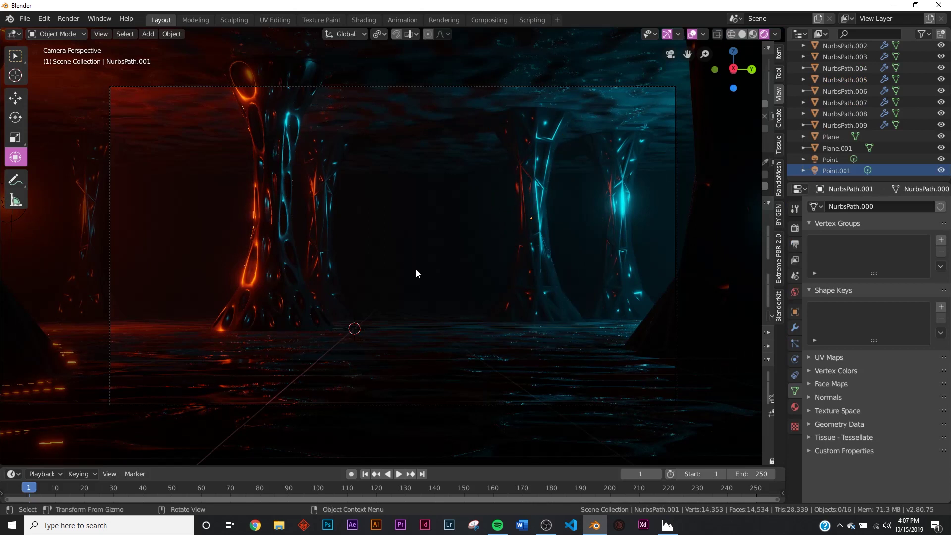
scroll(509, 283, down, 2)
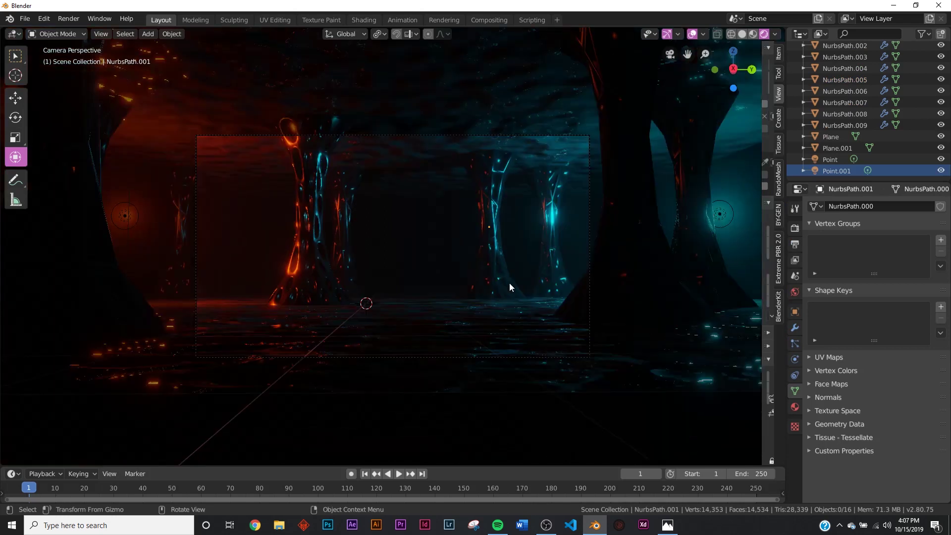
click(722, 215)
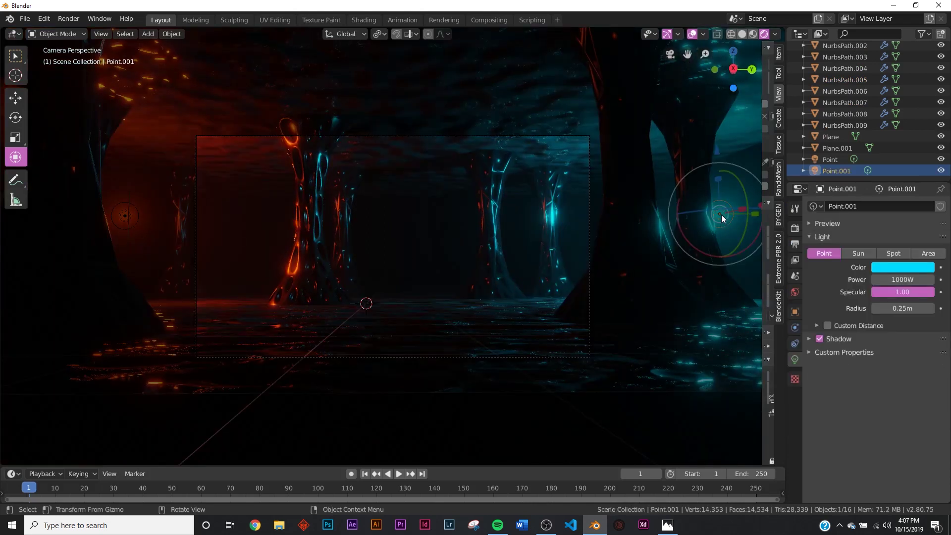
key(g)
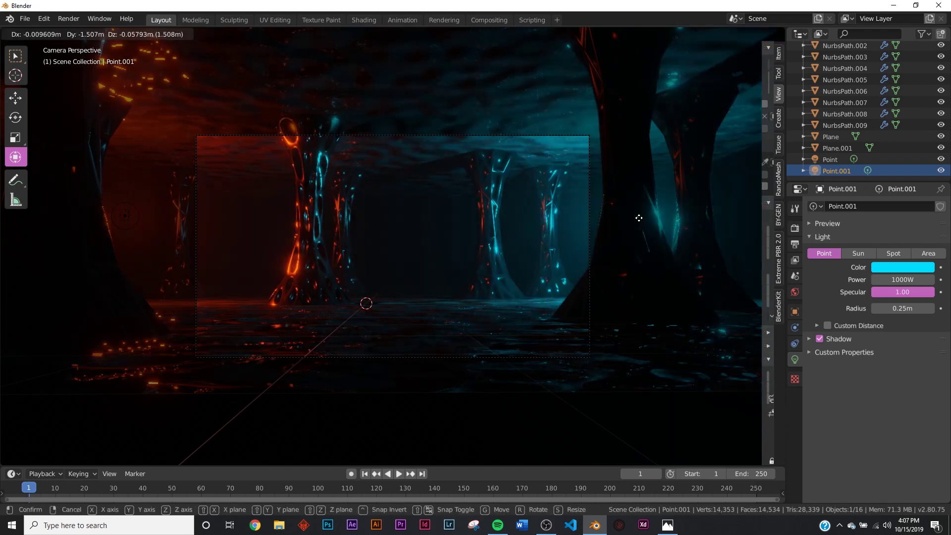
click(638, 214)
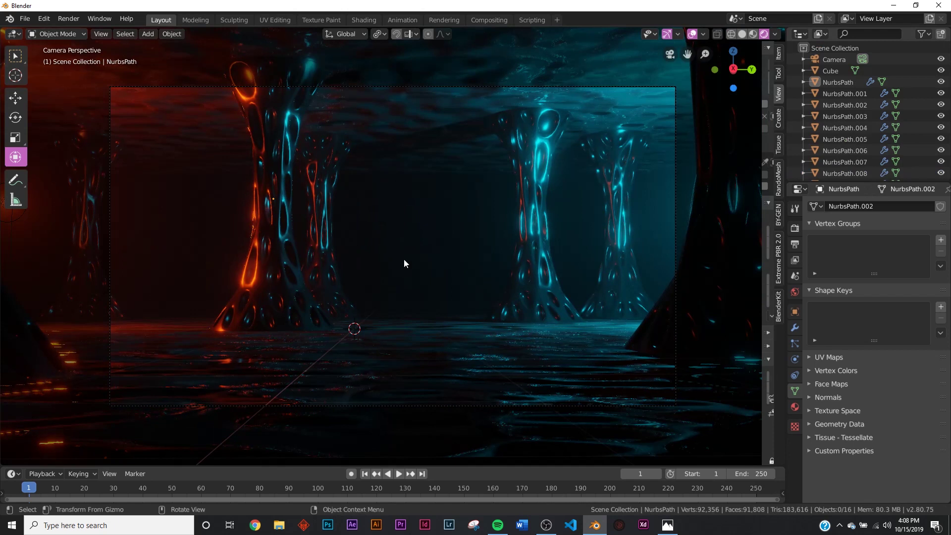
Switch to solid display, view the whole scene from outside, and hide the camera
key(z)
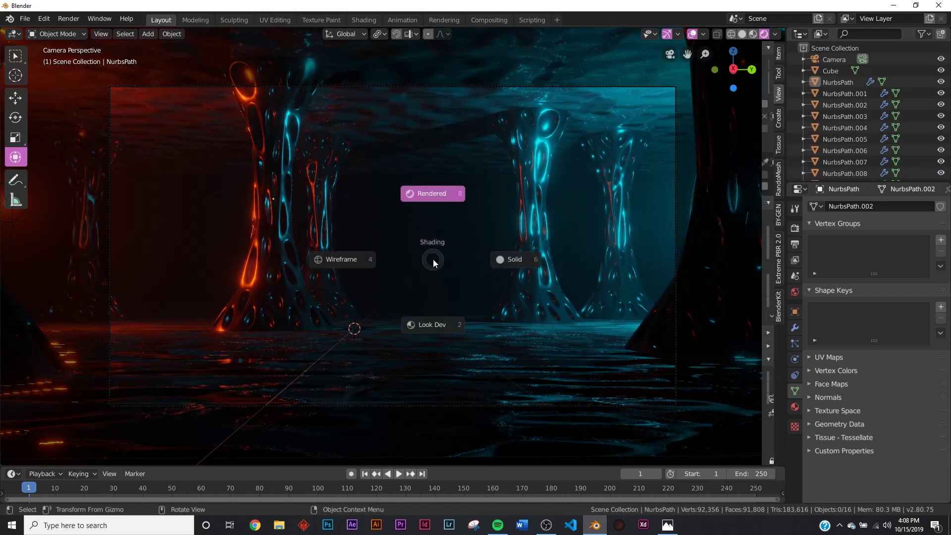
click(510, 268)
middle_drag(510, 268, 430, 319)
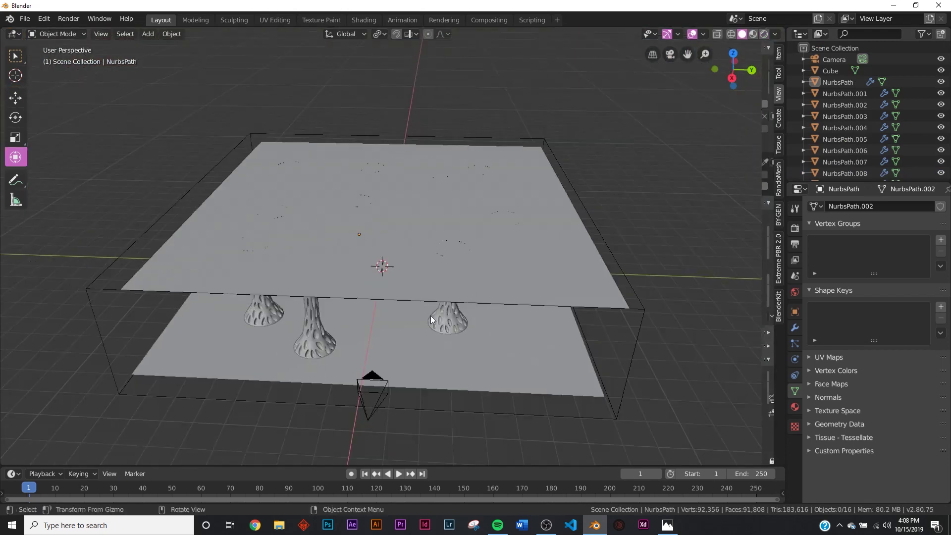
click(392, 392)
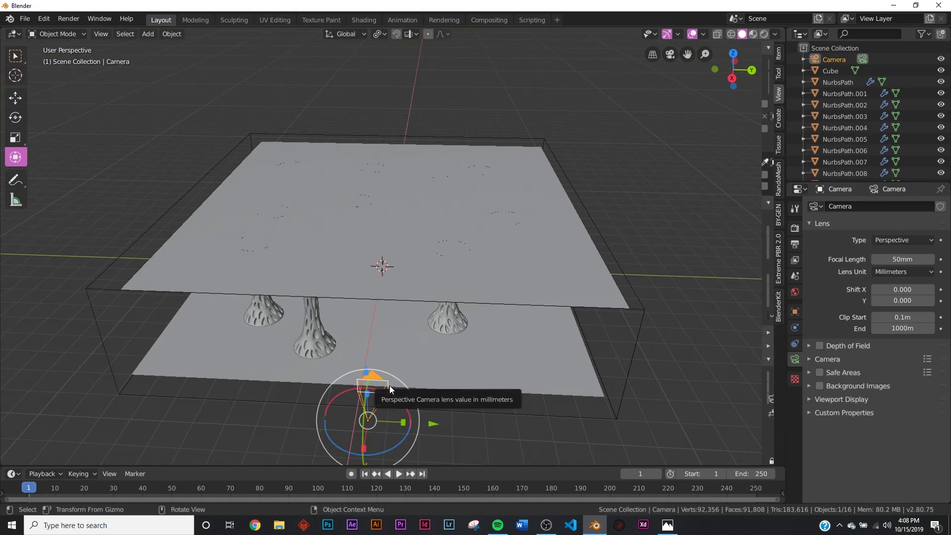
key(h)
Select all the visible objects and move them to a new collection named "what"
mouse_move(490, 340)
middle_down()
mouse_move(471, 314)
mouse_move(499, 342)
middle_up()
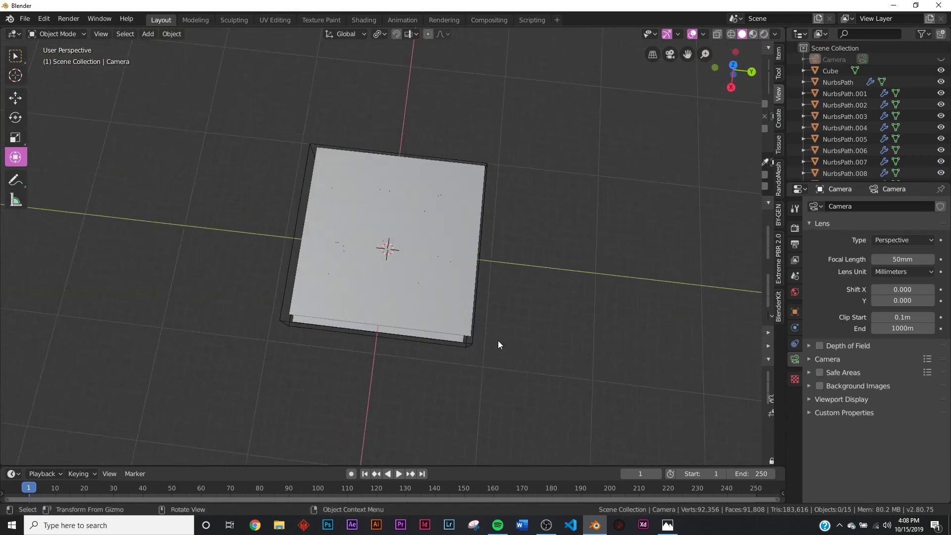
drag(585, 122, 242, 402)
middle_drag(307, 317, 363, 245)
key(m)
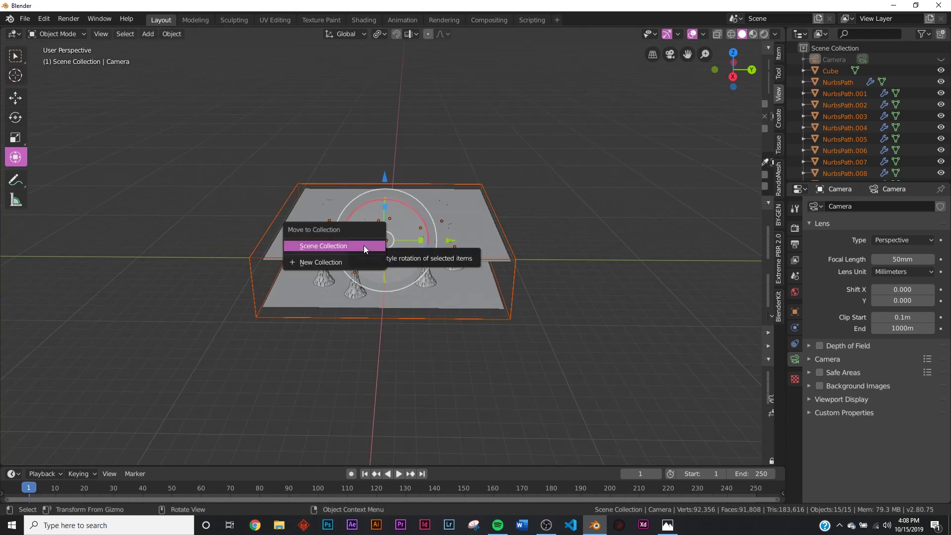
click(322, 261)
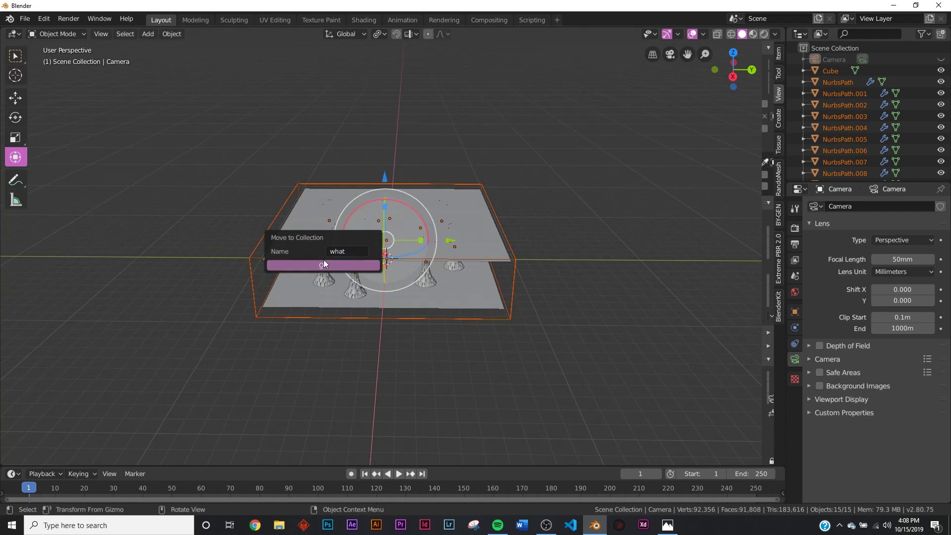
click(323, 263)
Add a collection instance of "what" and move it -17 m in X, next to the original block
middle_drag(371, 285, 439, 279)
scroll(432, 248, up, 4)
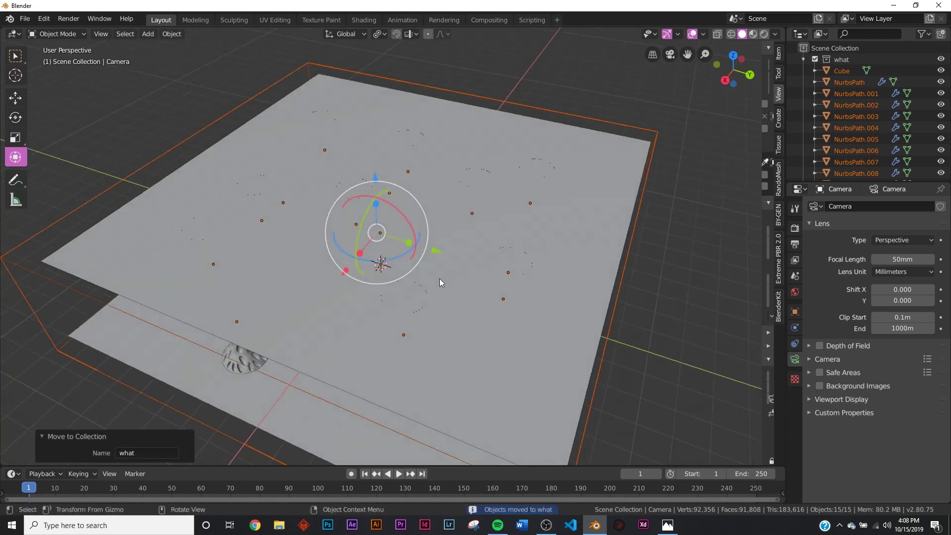
click(656, 281)
middle_drag(655, 280, 556, 287)
scroll(556, 286, down, 5)
key(shift+a)
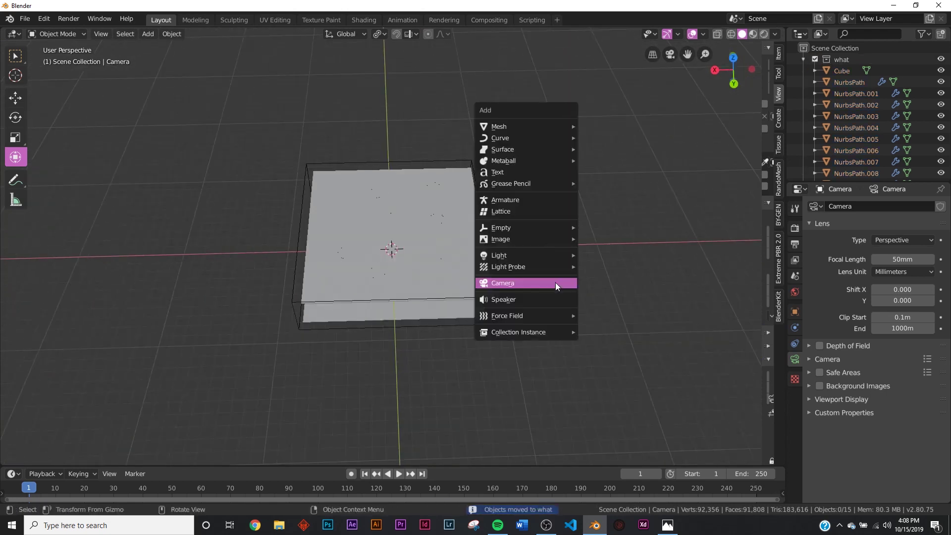
mouse_move(526, 332)
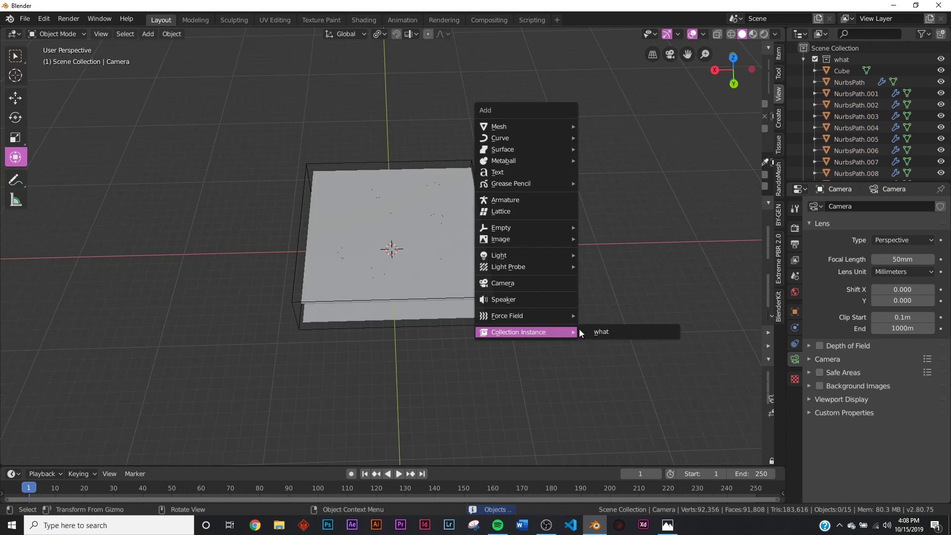
click(605, 332)
key(g)
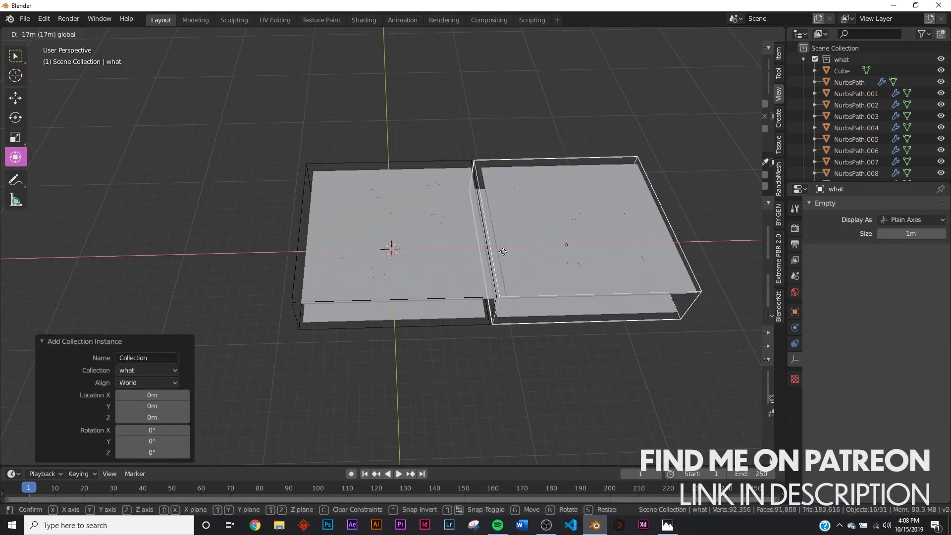
click(485, 254)
Duplicate the collection instance and move the copy another -17 m in X to extend the row
middle_drag(485, 253, 471, 311)
scroll(471, 310, down, 2)
key(shift+d)
key(Escape)
drag(390, 245, 622, 245)
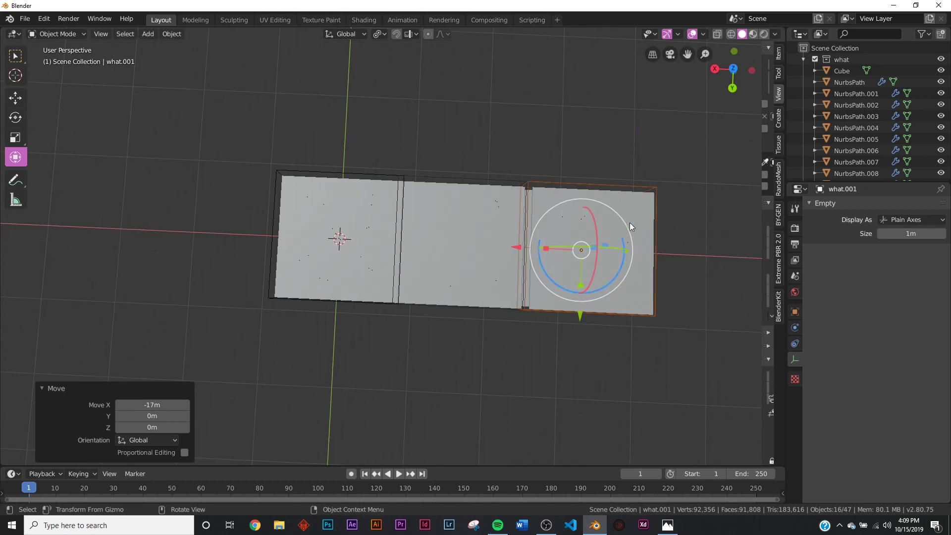
Duplicate the two instances to one side of the row in Y, and duplicate that pair 32 m in Y to the opposite side
drag(685, 159, 475, 305)
middle_drag(465, 317, 547, 307)
key(shift+d)
key(Escape)
drag(494, 218, 610, 226)
key(shift+d)
key(Escape)
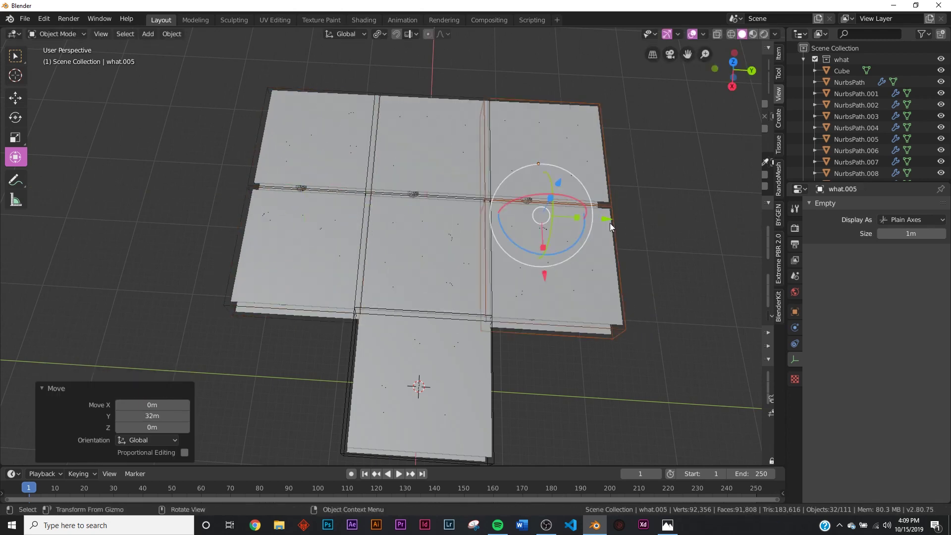
Duplicate the adjoining side instances 16 m in X to fill both gaps beside the original block
click(578, 304)
middle_drag(579, 304, 501, 323)
shift+middle_drag(502, 323, 506, 250)
key(shift+d)
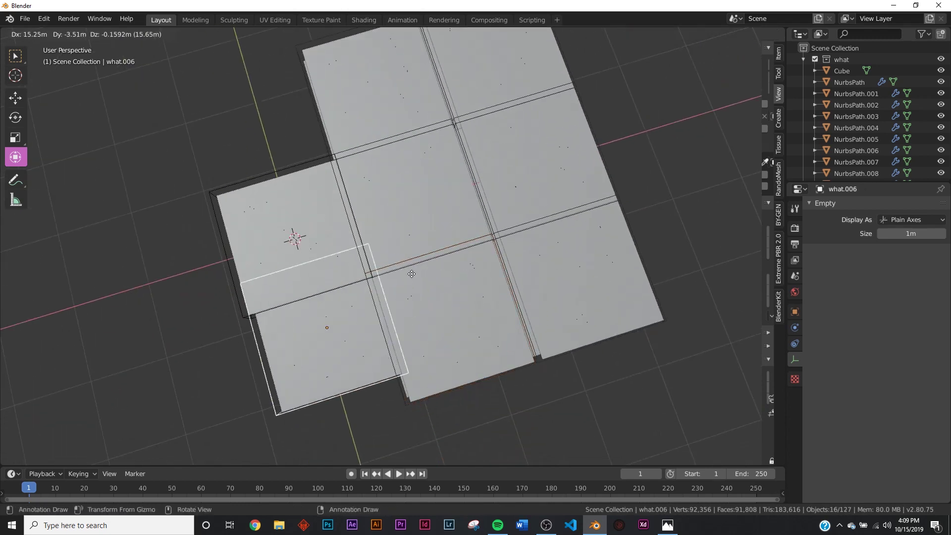
key(Escape)
drag(403, 337, 270, 388)
Check the rendered camera view and set the fog cube's Principled Volume density to 0.03 in the Shading workspace
key(KP_0)
key(z)
click(405, 260)
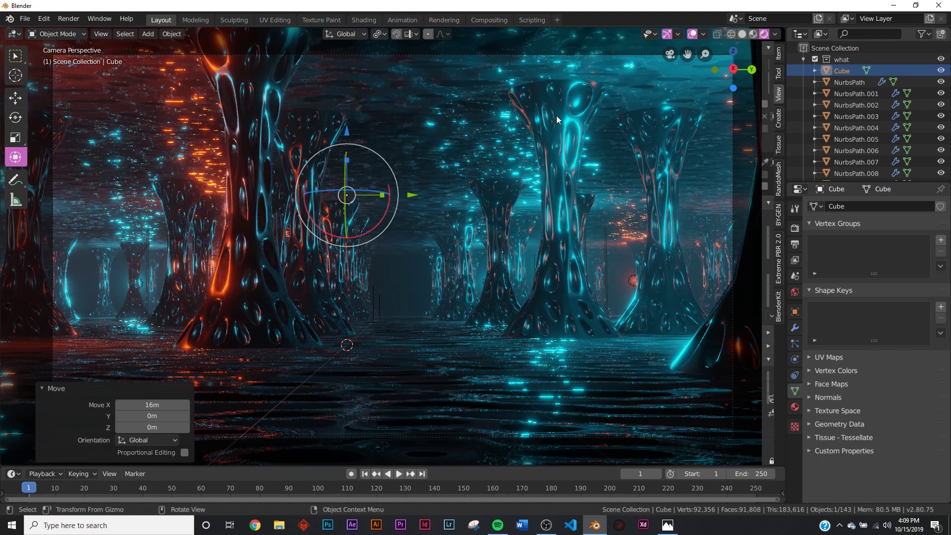
click(358, 22)
click(223, 250)
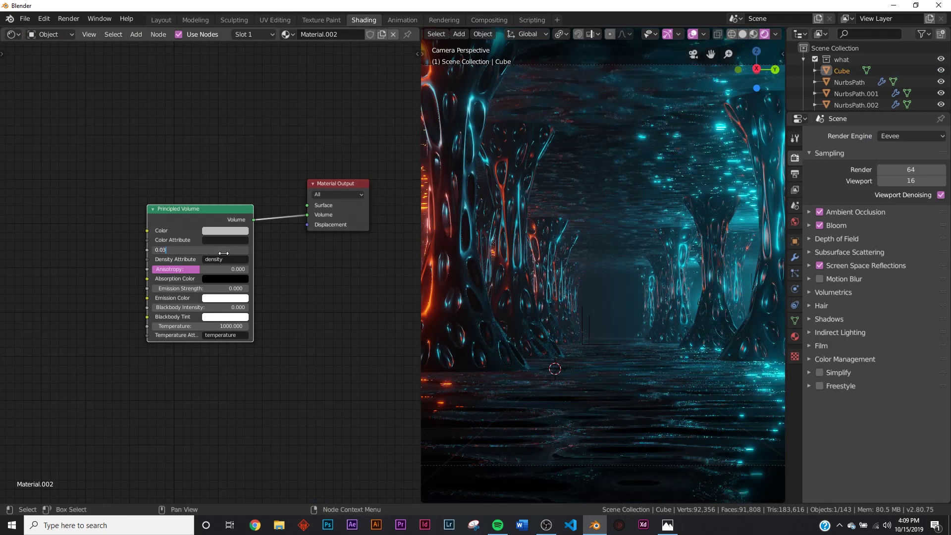
text(0.03)
key(Return)
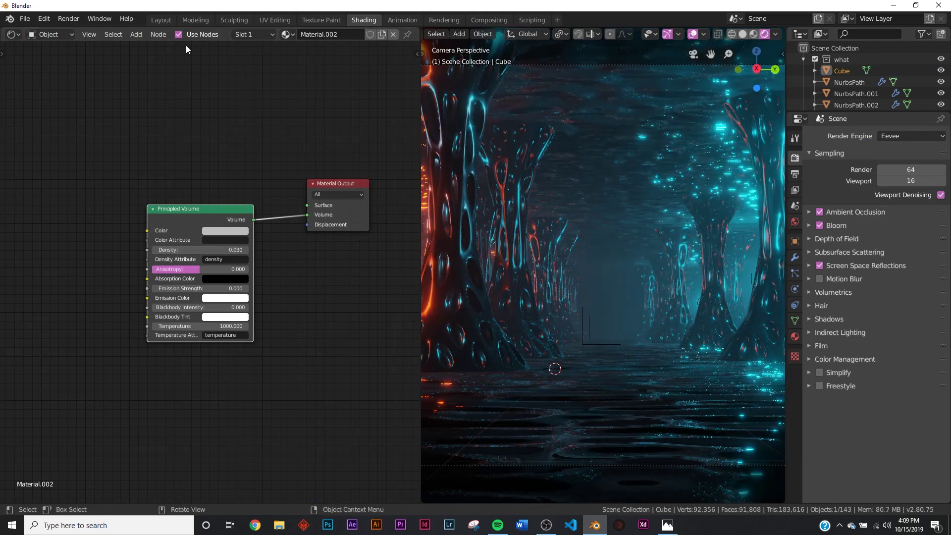
Return to the Layout workspace in solid display and view the extended cavern's columns from outside and from low down
click(596, 269)
click(161, 20)
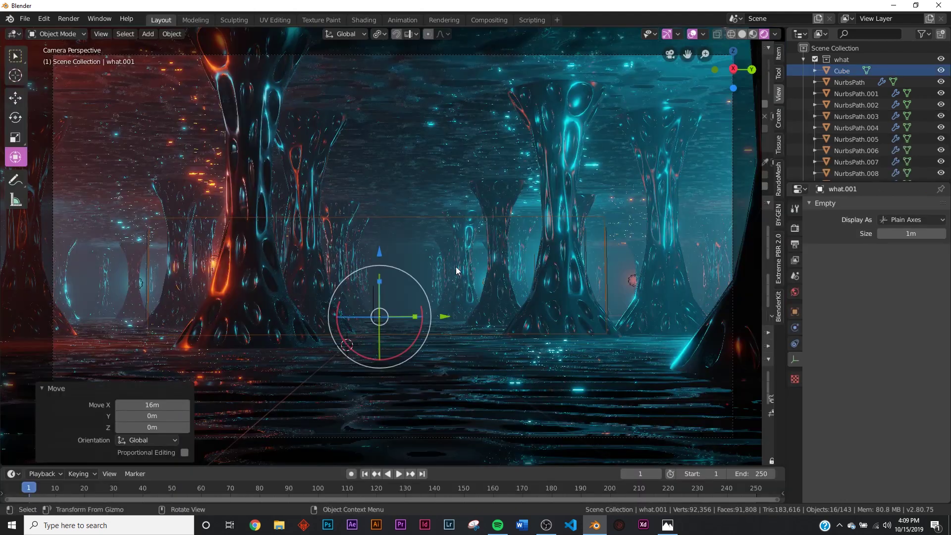
key(z)
middle_drag(436, 179, 423, 218)
scroll(426, 238, down, 8)
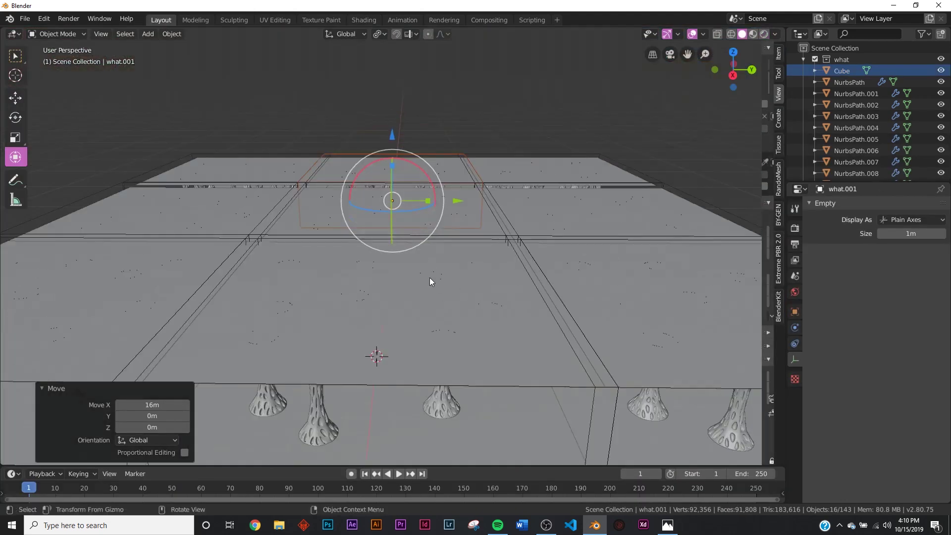
middle_drag(429, 263, 430, 244)
scroll(427, 240, up, 5)
Open mixamo.com in Chrome and choose the Vanguard armored soldier from the characters
click(254, 525)
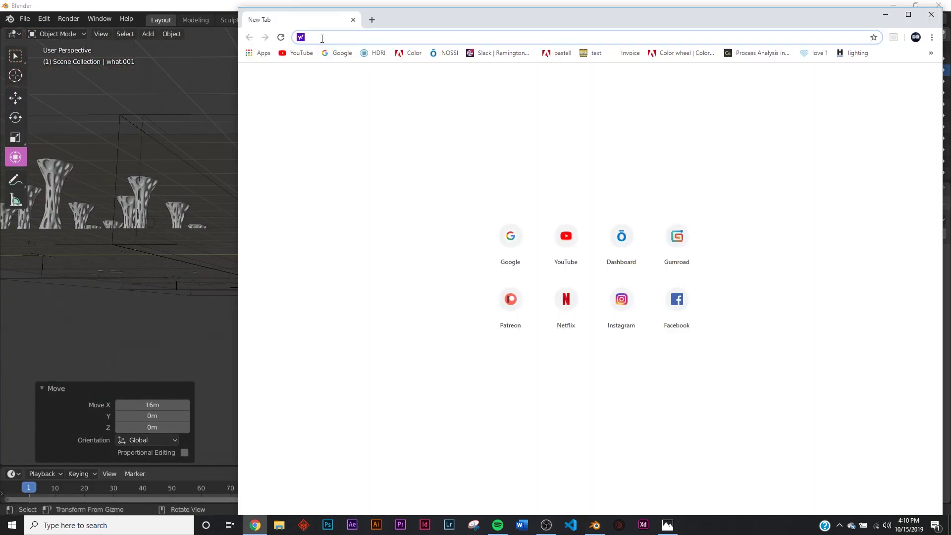
text(mixamo.com)
key(Return)
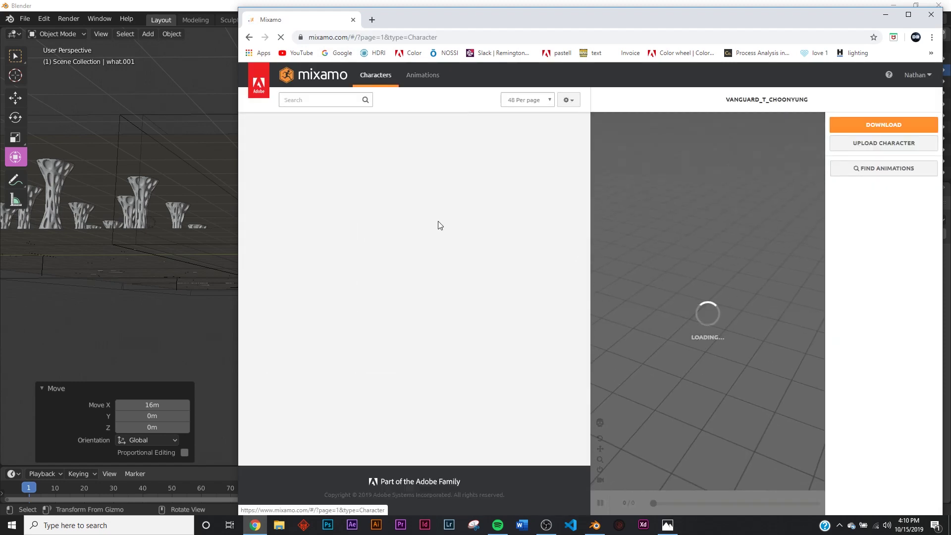
scroll(372, 229, down, 5)
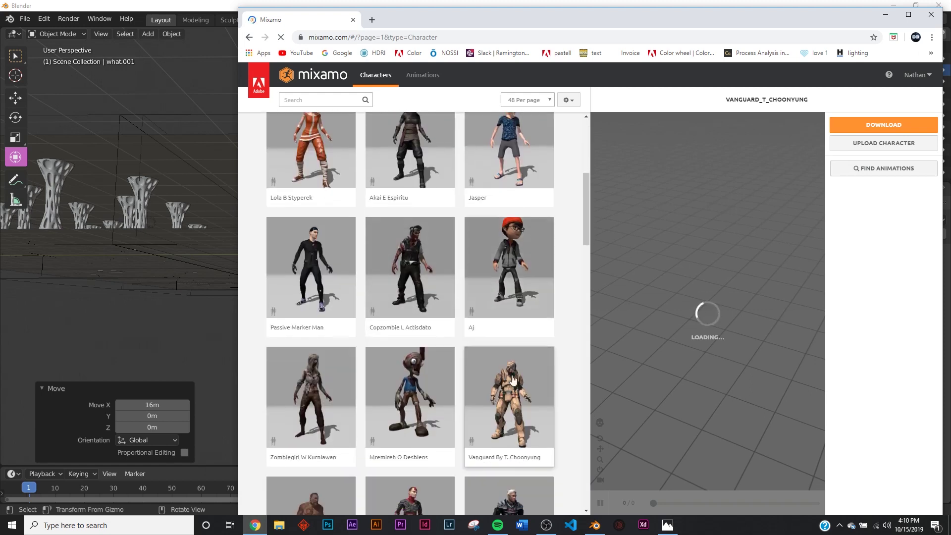
click(427, 314)
click(772, 213)
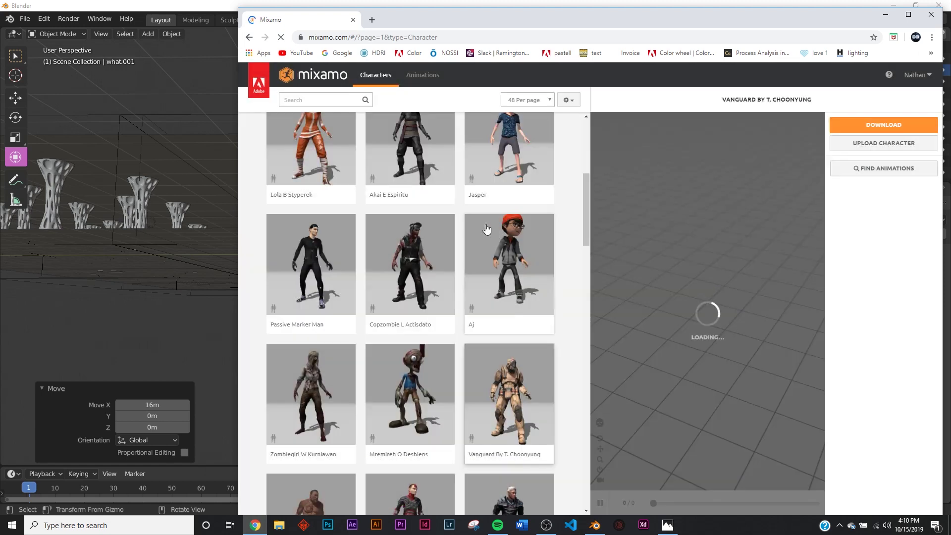
Search the animations for "standing" and apply the Idle animation to the Vanguard character
click(422, 77)
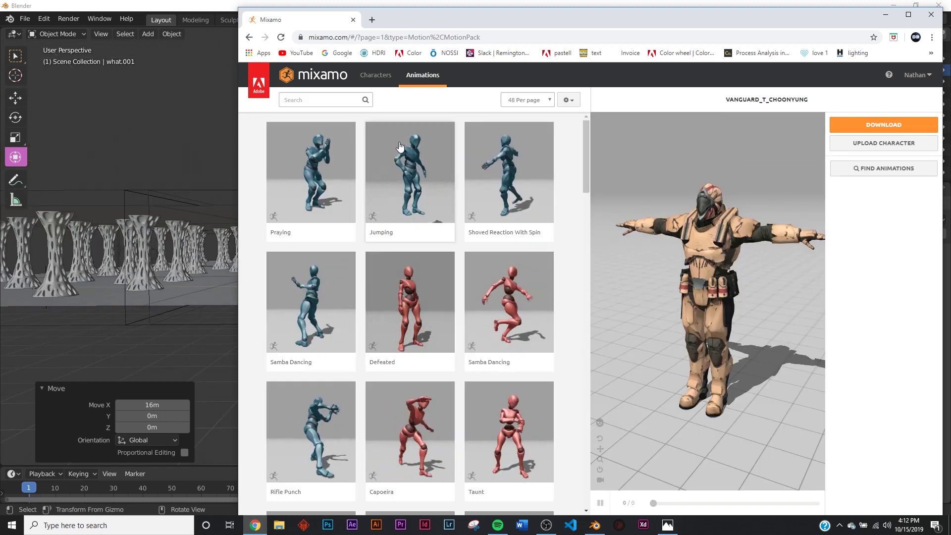
click(331, 100)
text(standing)
key(Return)
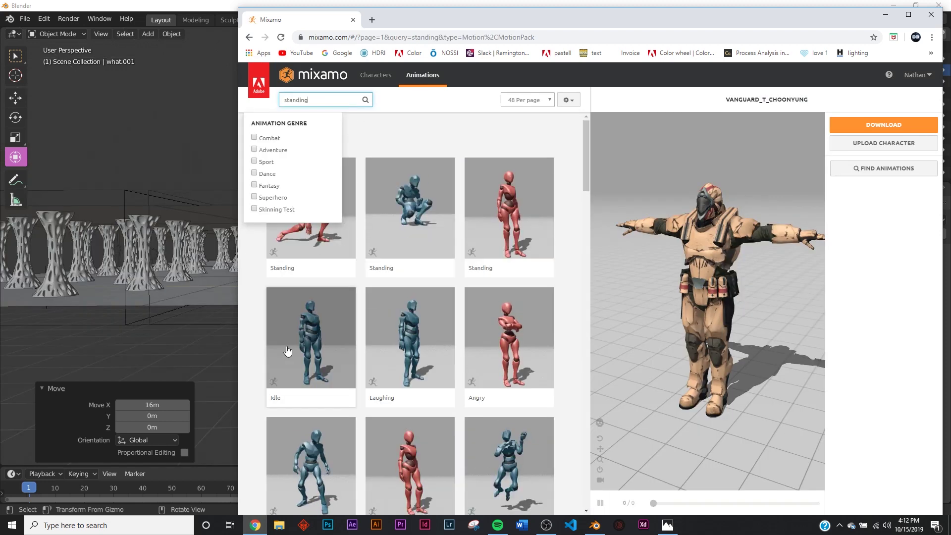
click(317, 342)
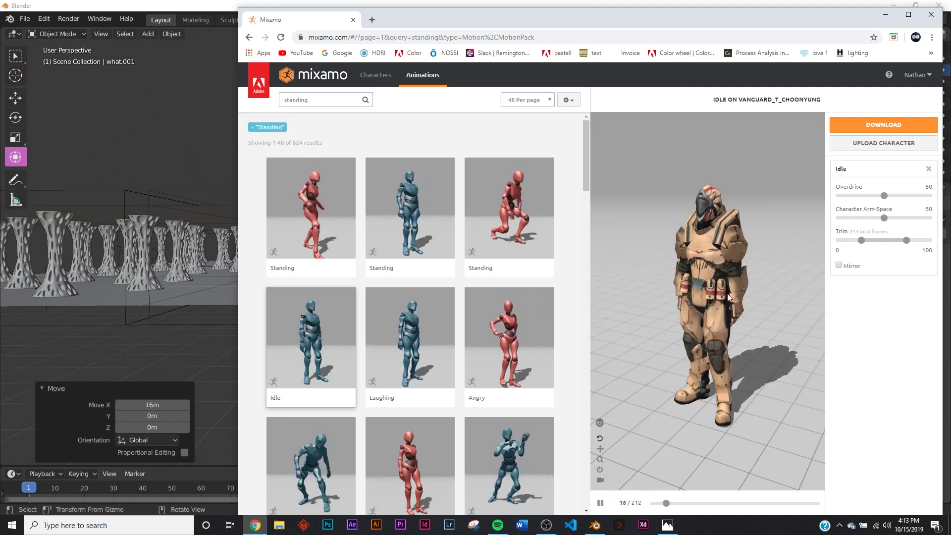
Check the posed character from behind and download it as FBX with skin at 30 frames per second
drag(712, 279, 669, 200)
click(884, 124)
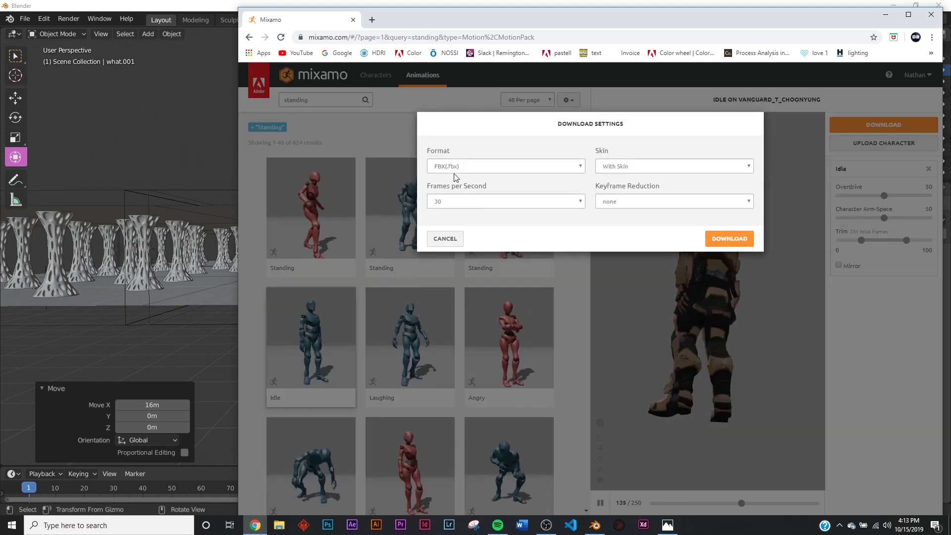
click(716, 239)
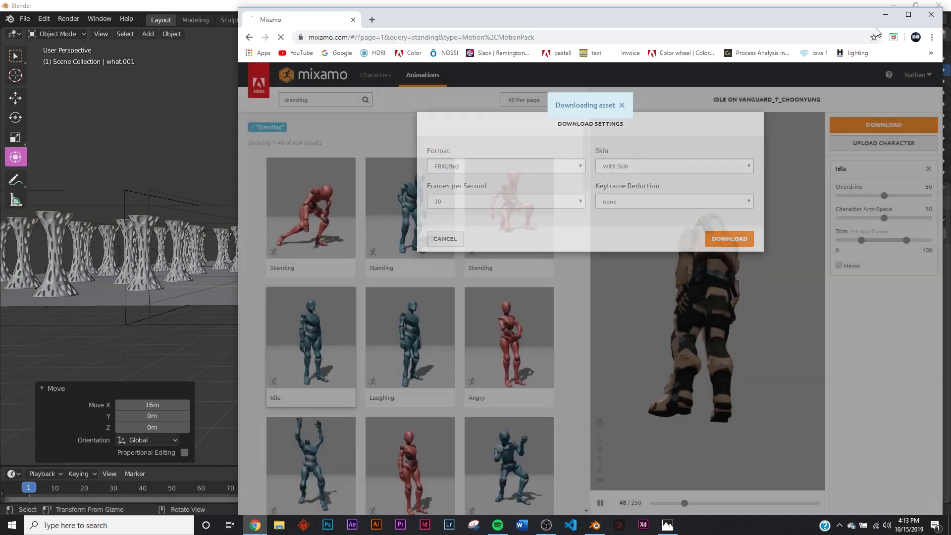
Switch back to Blender and import the downloaded character FBX into the scene
click(886, 15)
middle_drag(443, 281, 447, 303)
scroll(436, 317, down, 1)
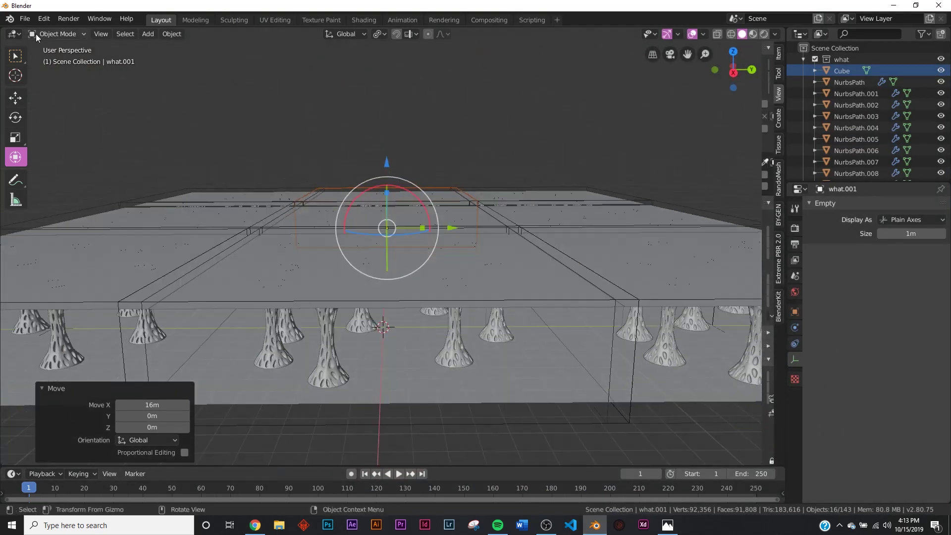
click(28, 21)
mouse_move(66, 171)
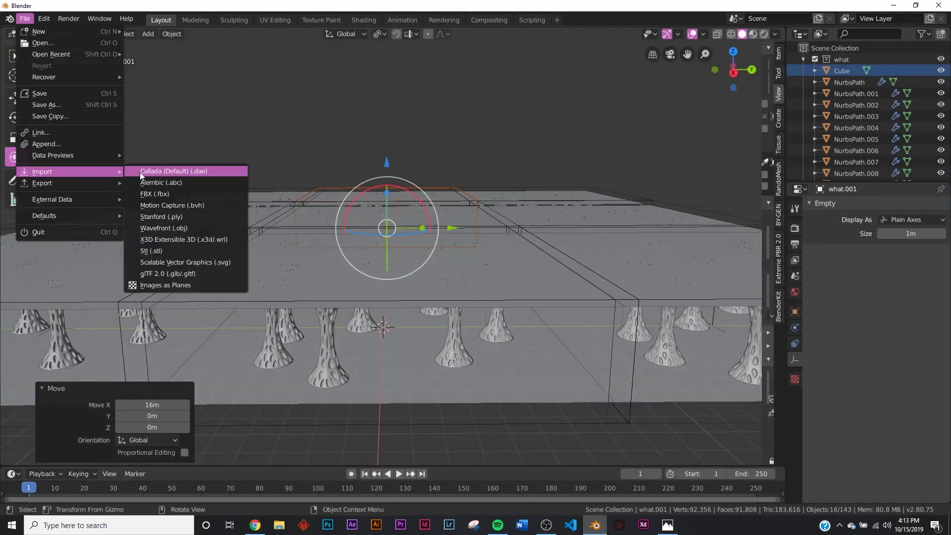
click(155, 193)
click(188, 153)
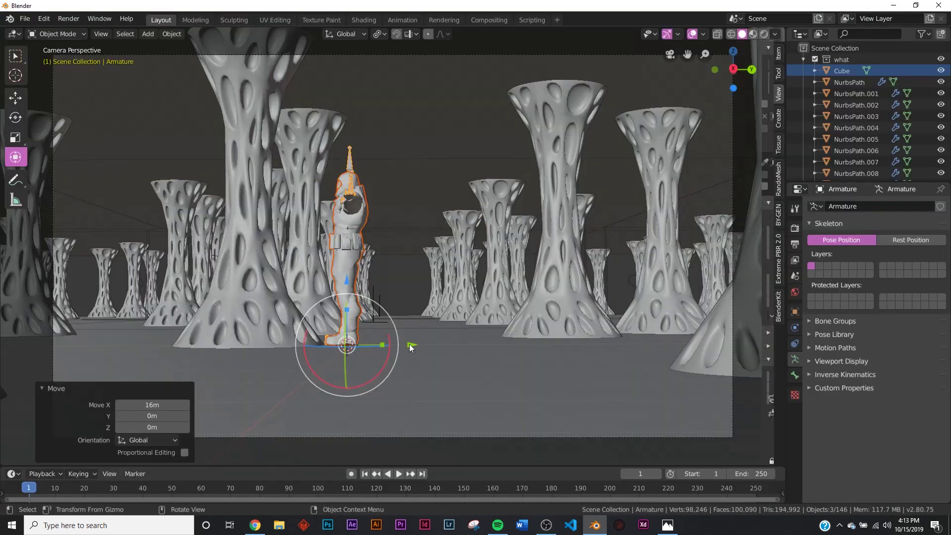
Select the character's armature and set its Z rotation to about -88.7° so its back faces the camera
middle_drag(395, 233, 459, 244)
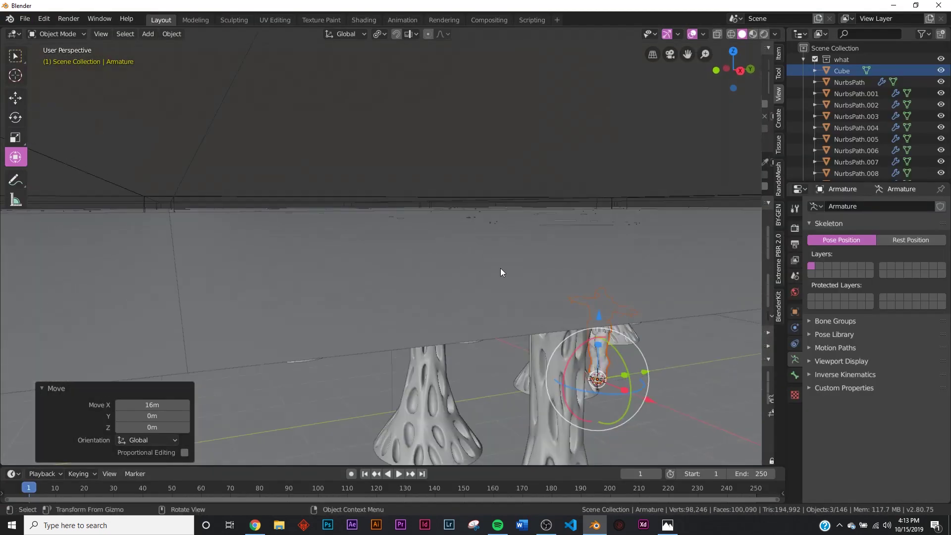
key(KP_Decimal)
middle_drag(500, 269, 473, 283)
scroll(474, 283, down, 3)
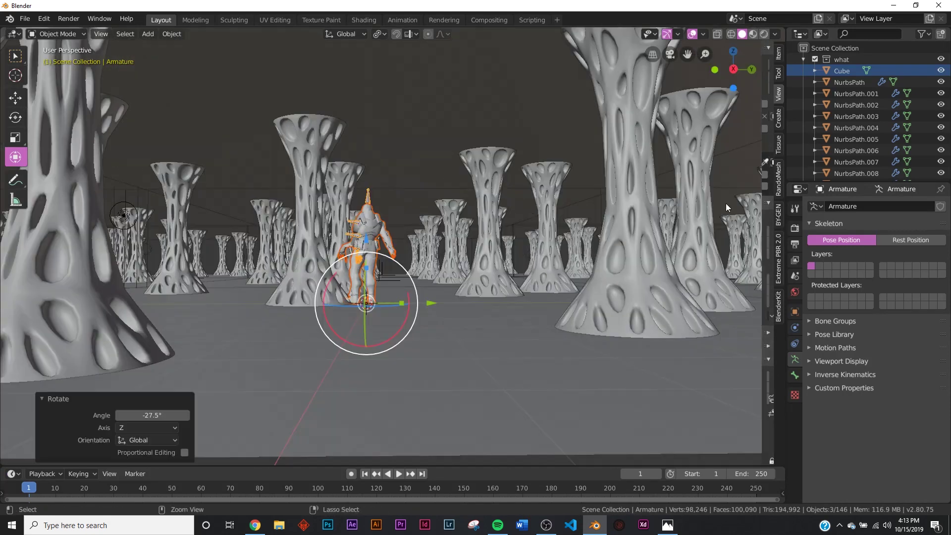
key(ctrl+z)
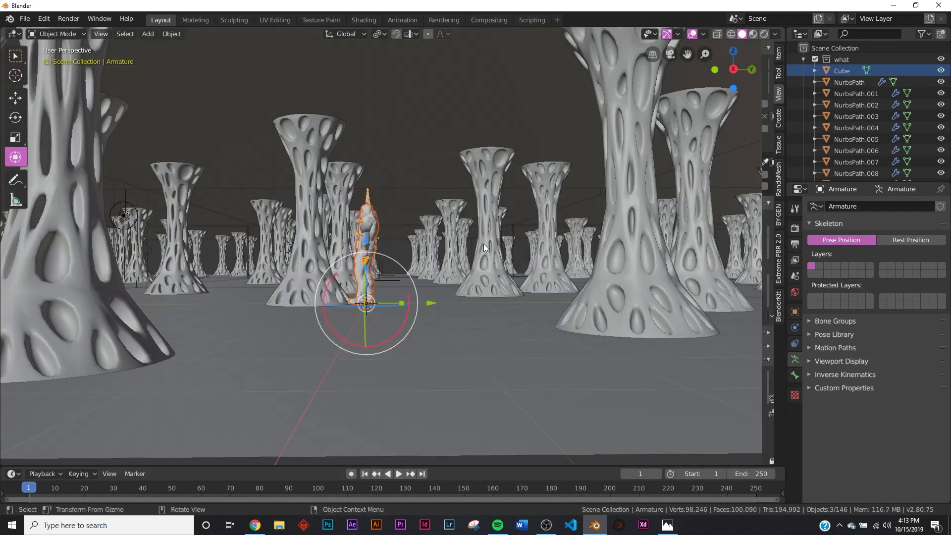
scroll(873, 120, down, 10)
click(843, 73)
click(795, 312)
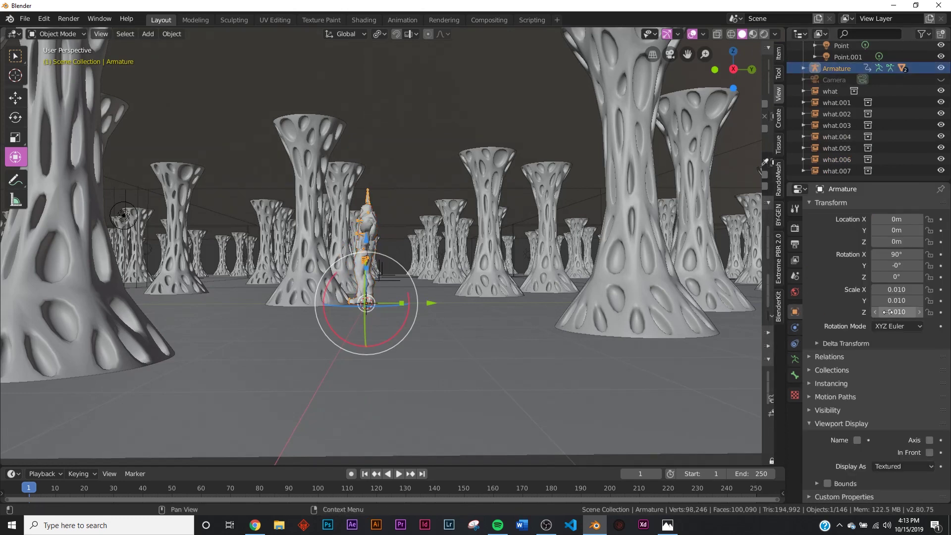
drag(897, 277, 912, 276)
In the camera view, move the character about 0.524 m in Y and check it briefly in rendered display
key(KP_0)
drag(420, 342, 462, 342)
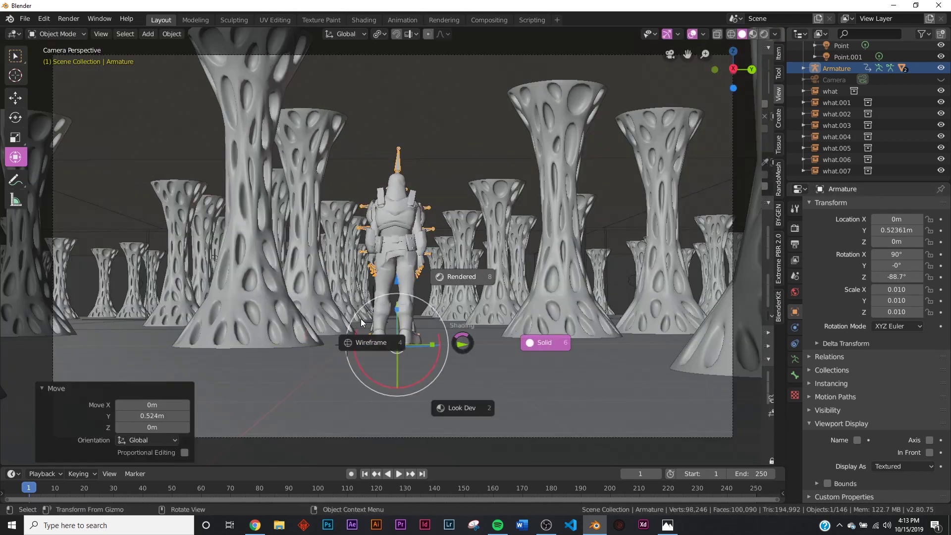
key(8)
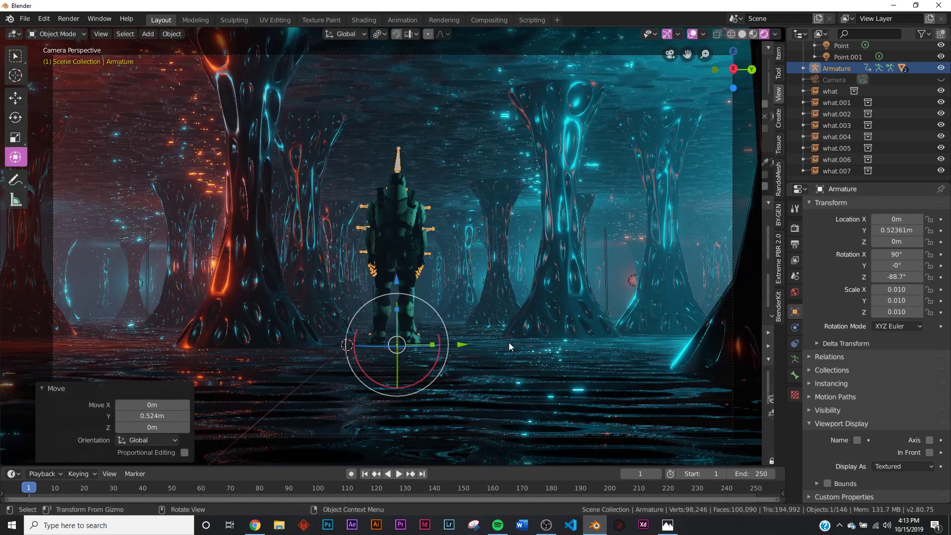
key(z)
key(8)
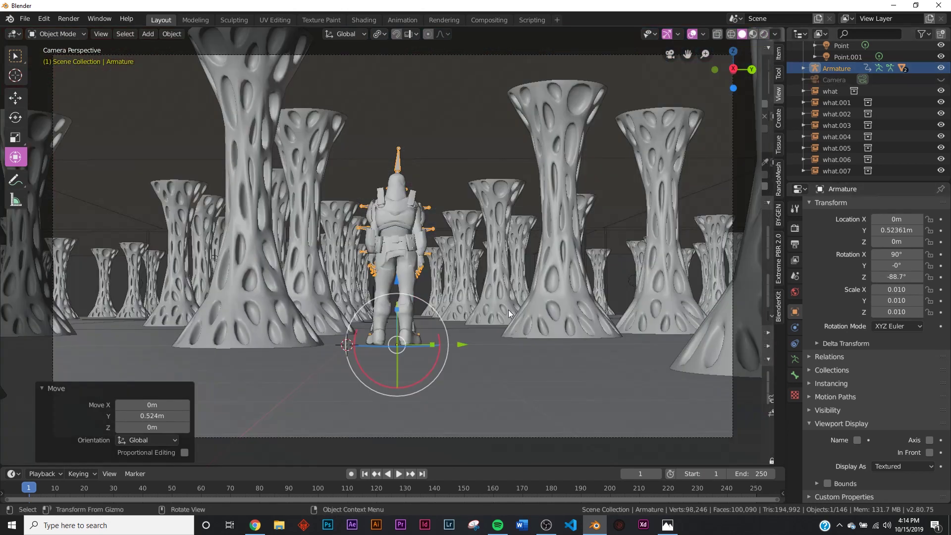
Add an empty at the 3D cursor and raise it about 1.24 m in Z to the character's chest height
middle_drag(509, 314, 436, 318)
key(shift+a)
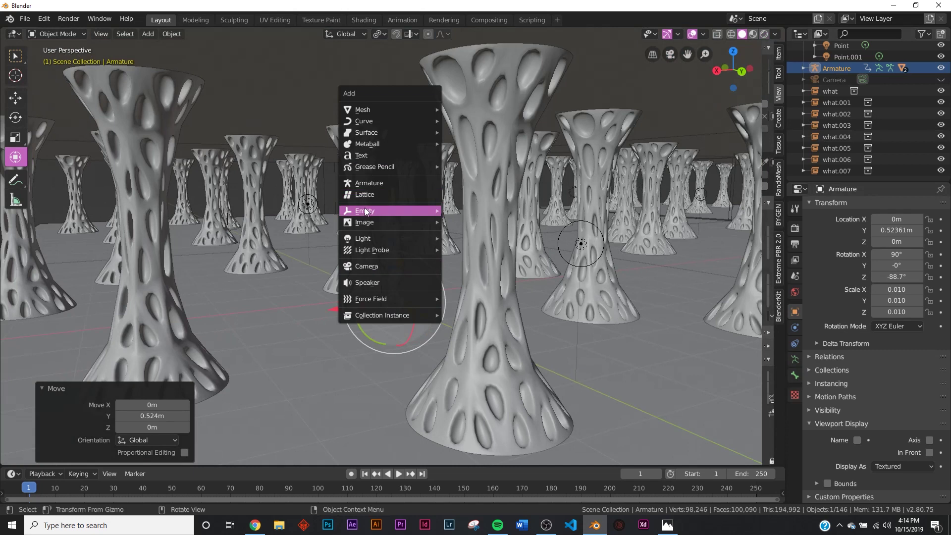
mouse_move(365, 211)
click(461, 212)
drag(384, 246, 337, 272)
key(ctrl+z)
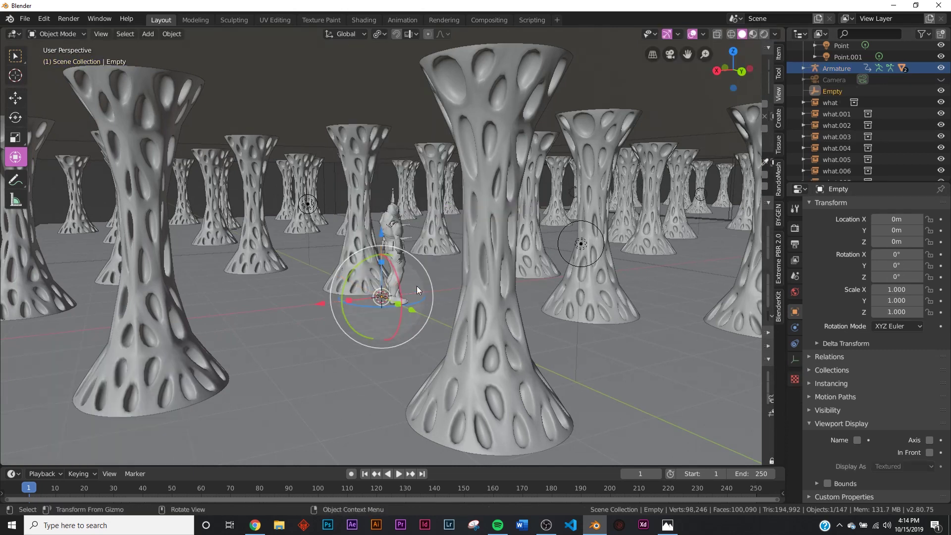
drag(385, 234, 383, 213)
drag(389, 171, 389, 169)
Move the empty about 0.472 m in Y so it lines up with the character's upper body
middle_drag(401, 232, 461, 235)
scroll(415, 241, up, 3)
key(g)
key(y)
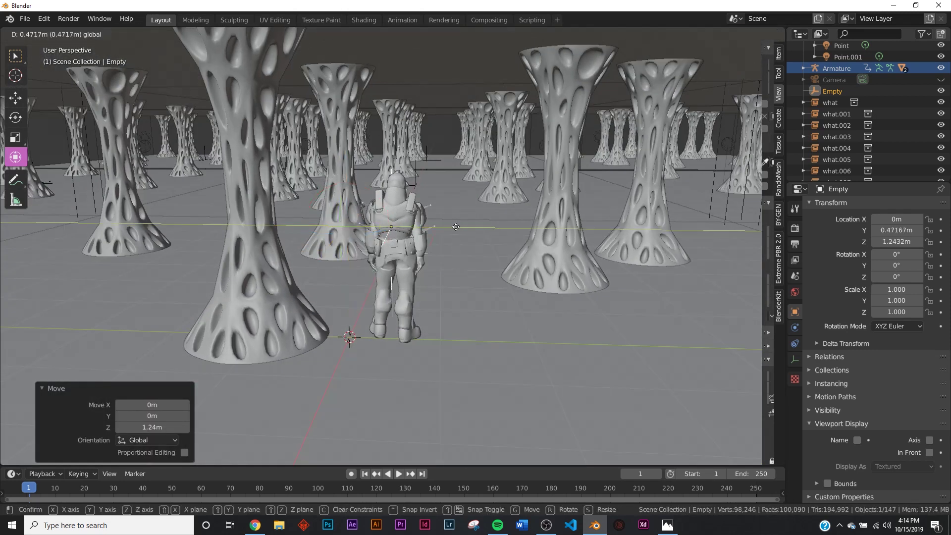
click(456, 226)
In the camera view, unhide the camera and tilt it up by setting its X rotation to about 95.3°
key(KP_0)
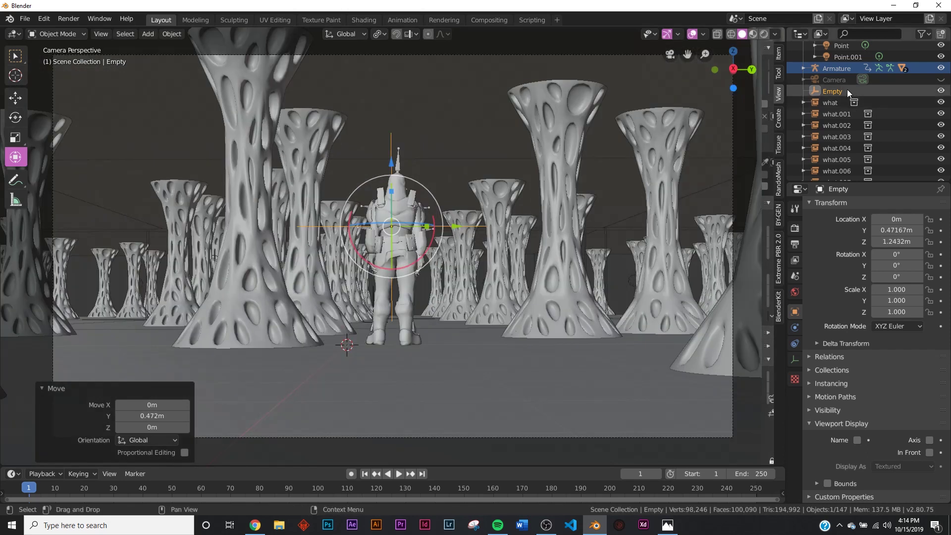
click(838, 80)
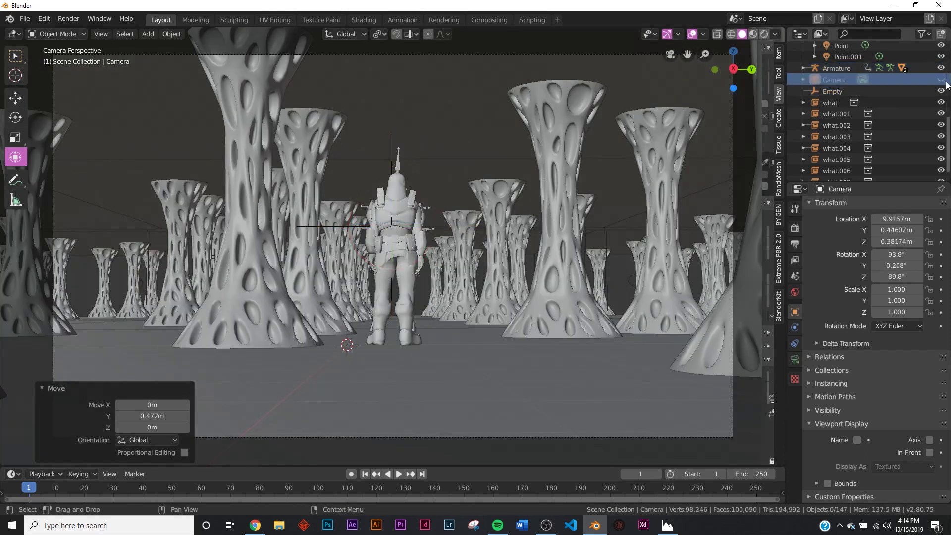
click(942, 79)
drag(896, 254, 912, 254)
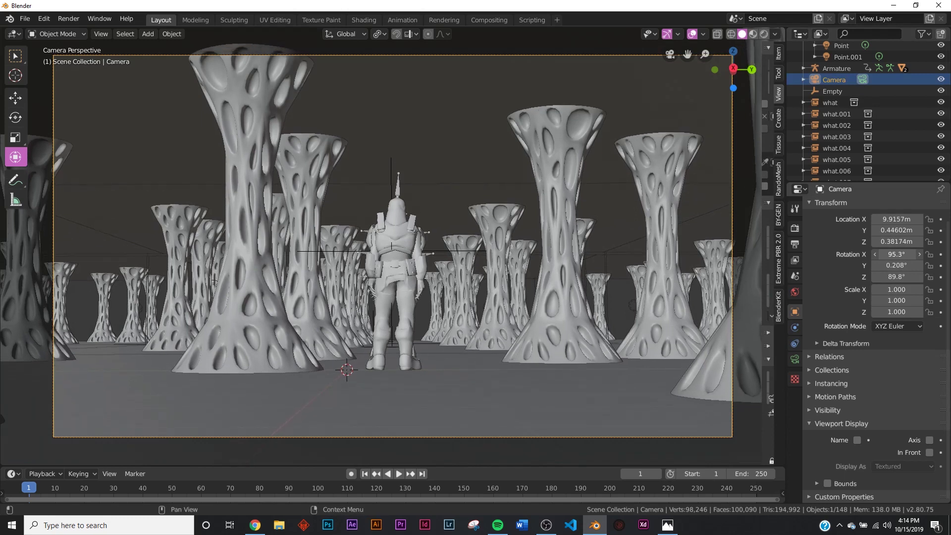
Enable depth of field on the camera and set its focus object to Empty
click(795, 359)
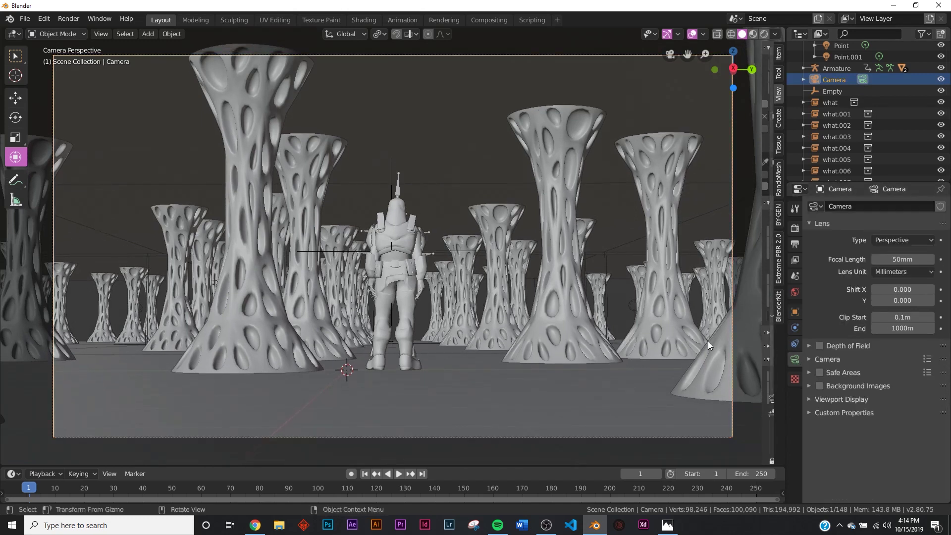
click(820, 345)
click(906, 362)
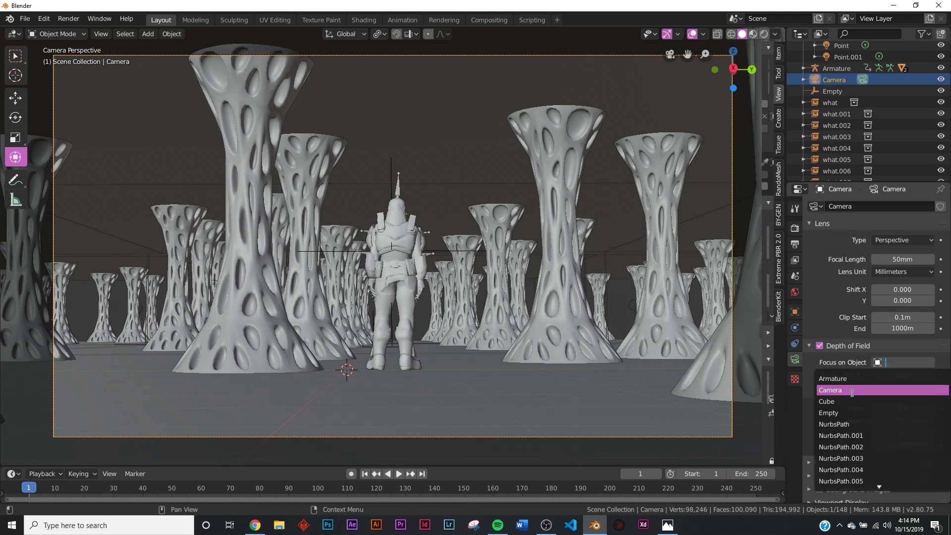
click(848, 416)
Preview the camera view in rendered display and set the depth of field F-stop to 0.1
key(z)
click(637, 335)
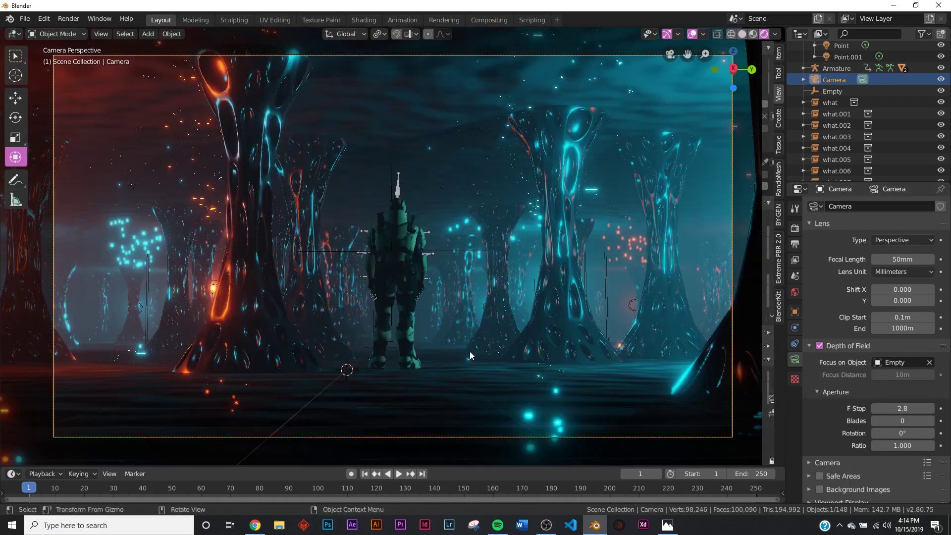
click(908, 410)
text(0.1)
key(Return)
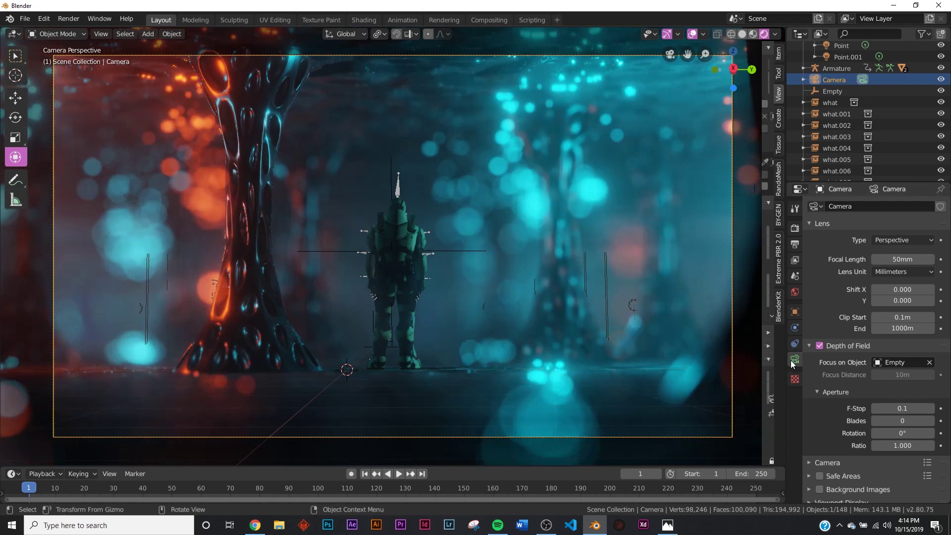
Set the camera's depth of field F-stop to 0.5 and return the viewport to solid display
click(896, 410)
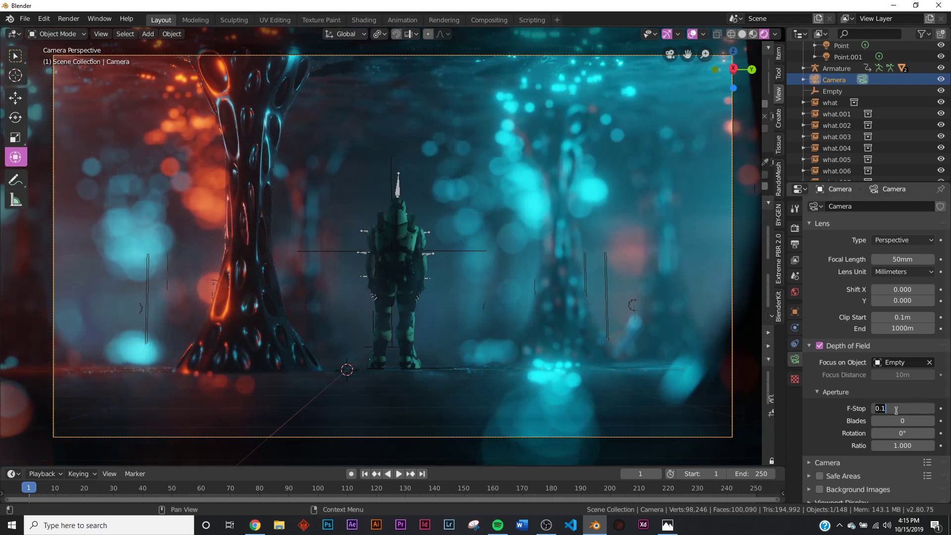
text(0.5)
key(Return)
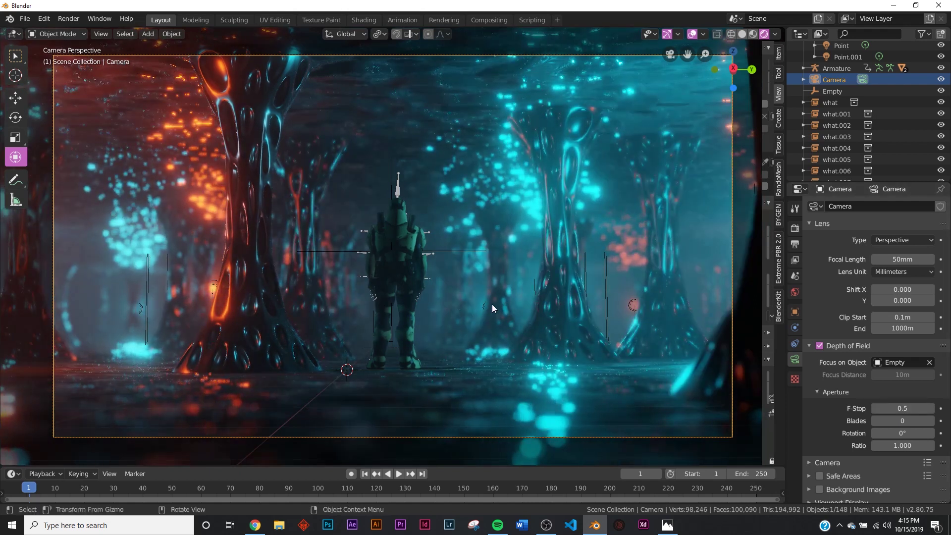
key(z)
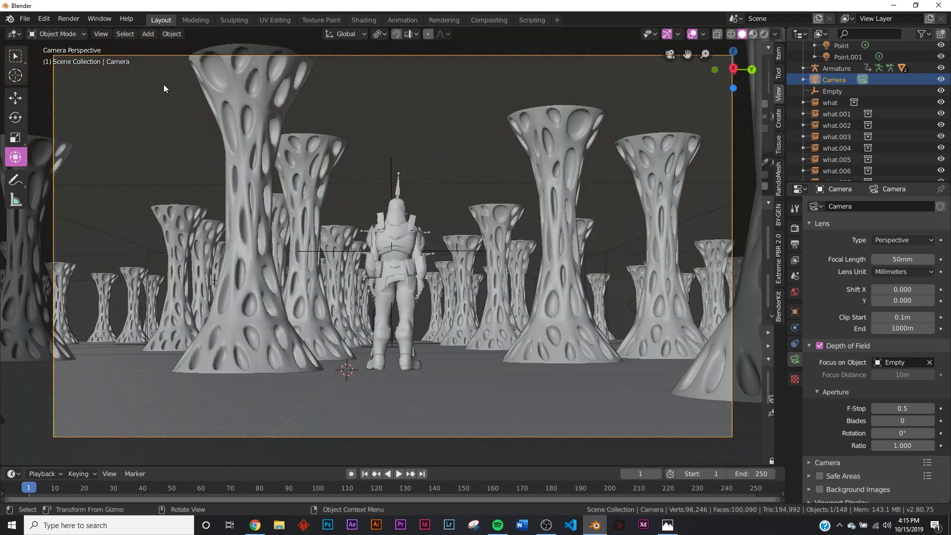
Show the scene's Eevee render settings and bring up the render commands
click(794, 228)
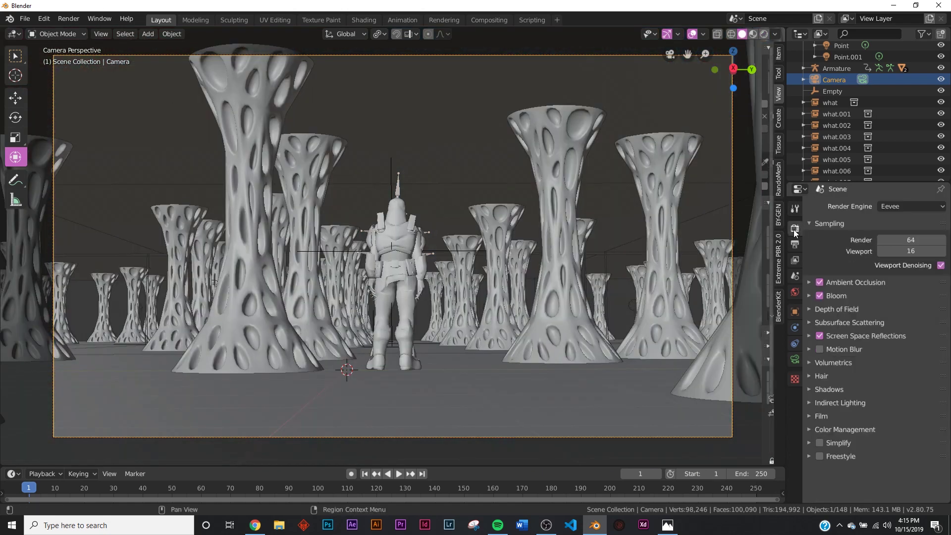
click(67, 19)
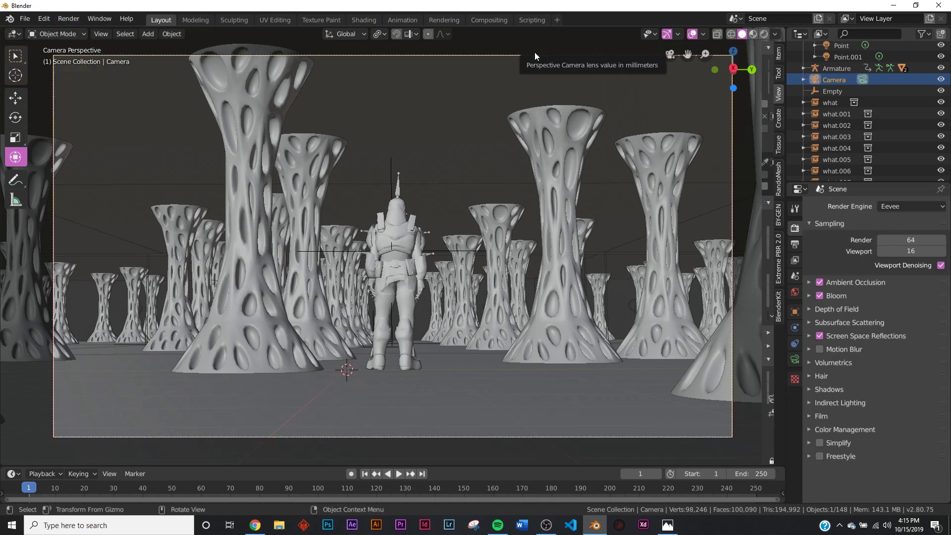